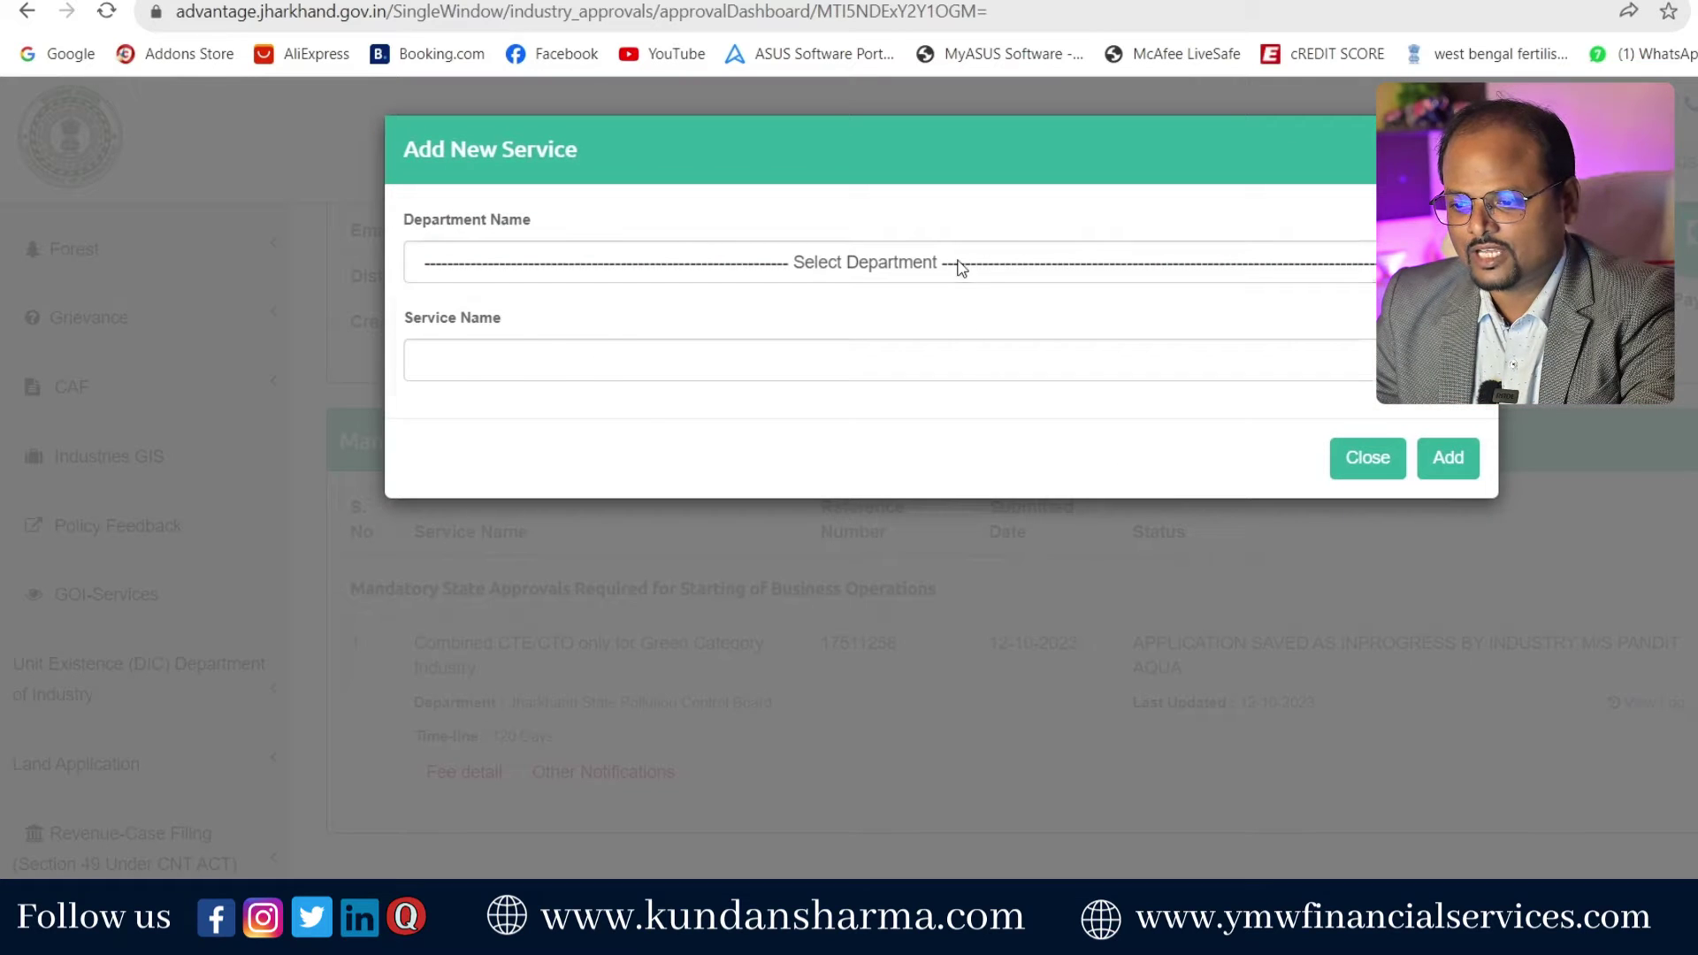
- Add the Jharkhand State Pollution Control Board service "Combined CTE/CTO only for Green Category Industry" and confirm the addition
left_click(960, 263)
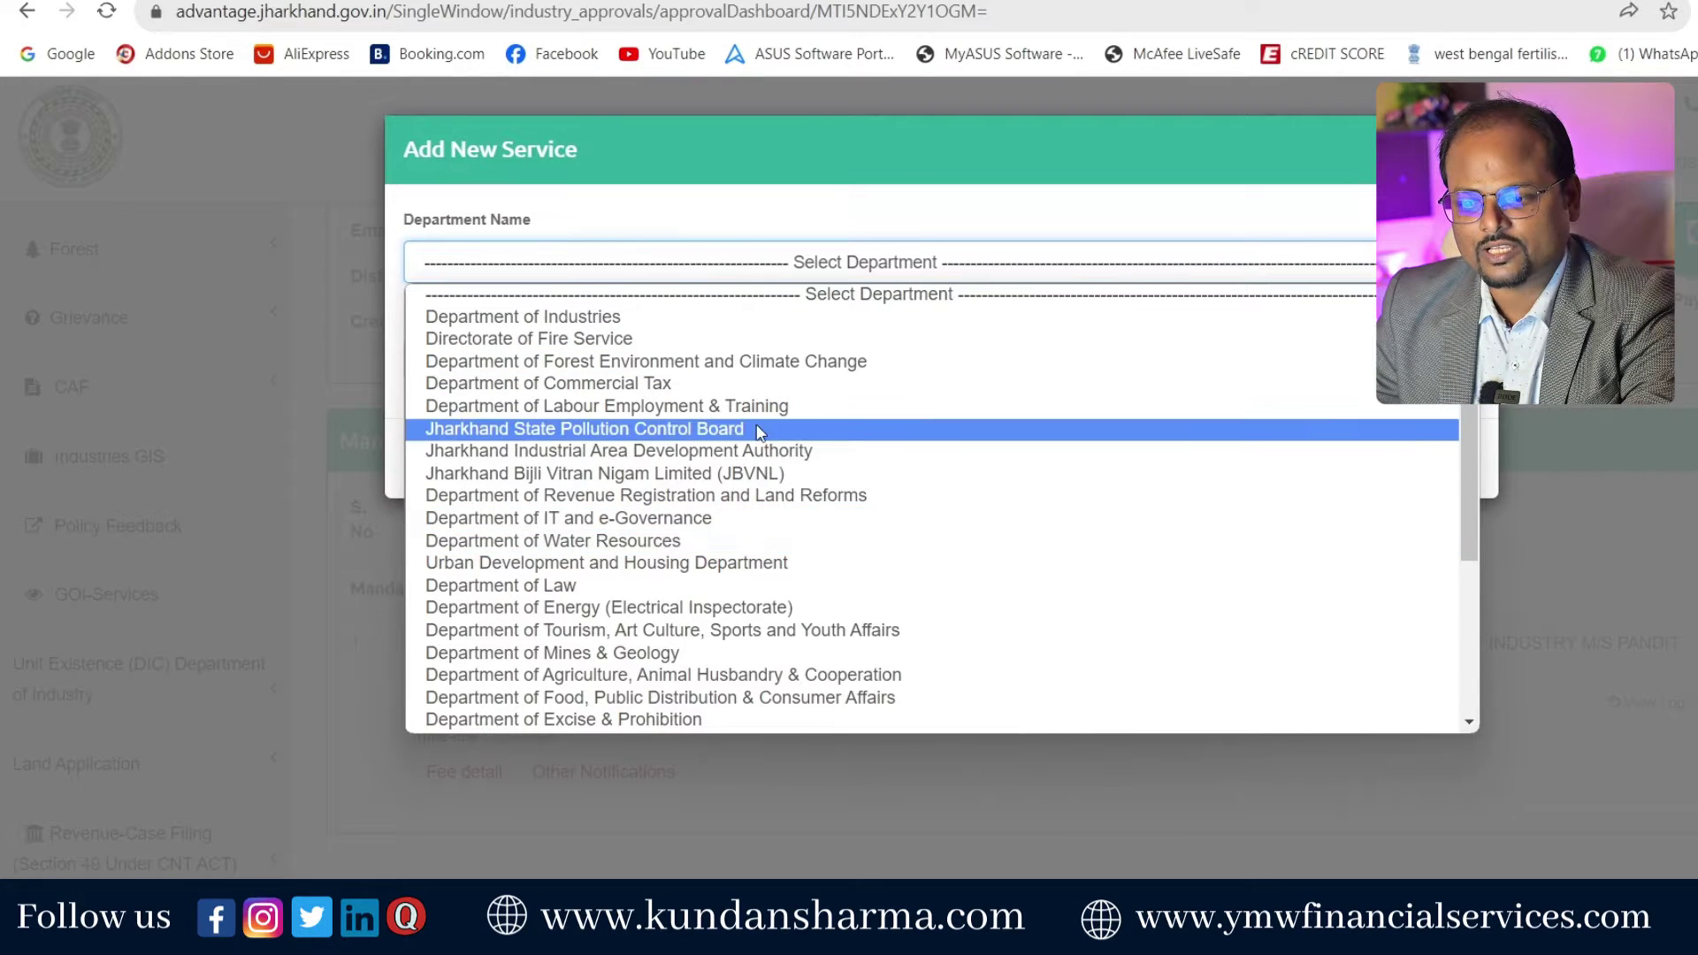
left_click(849, 429)
left_click(743, 362)
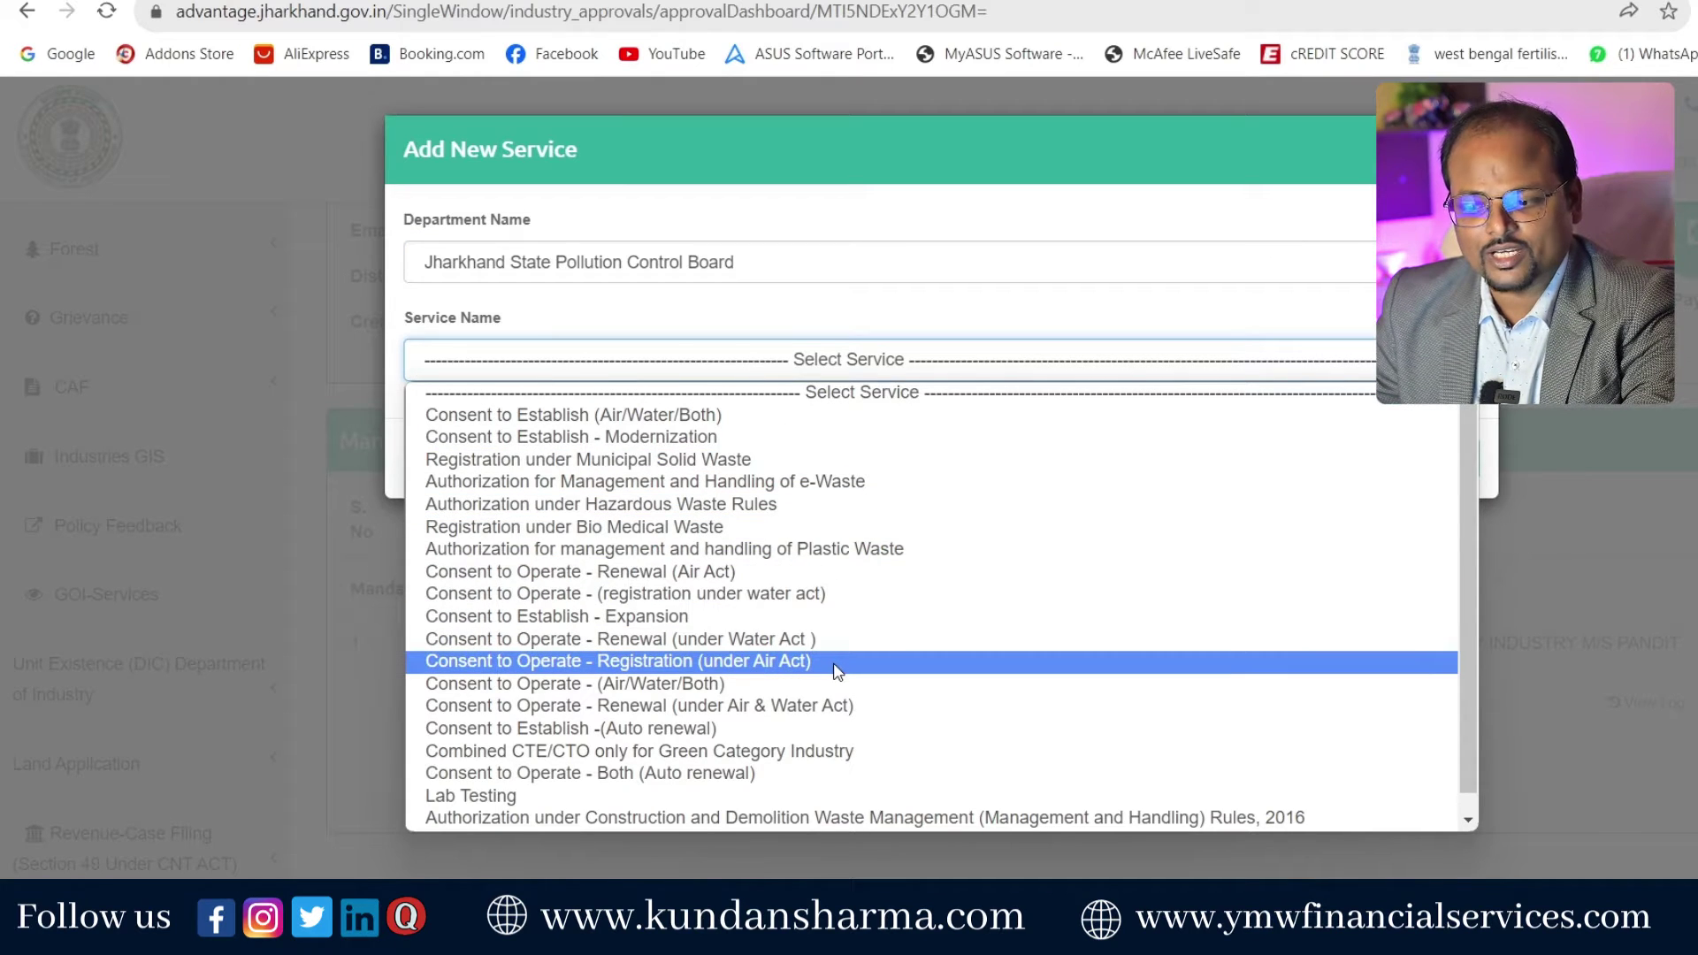
left_click(803, 758)
left_click(1472, 470)
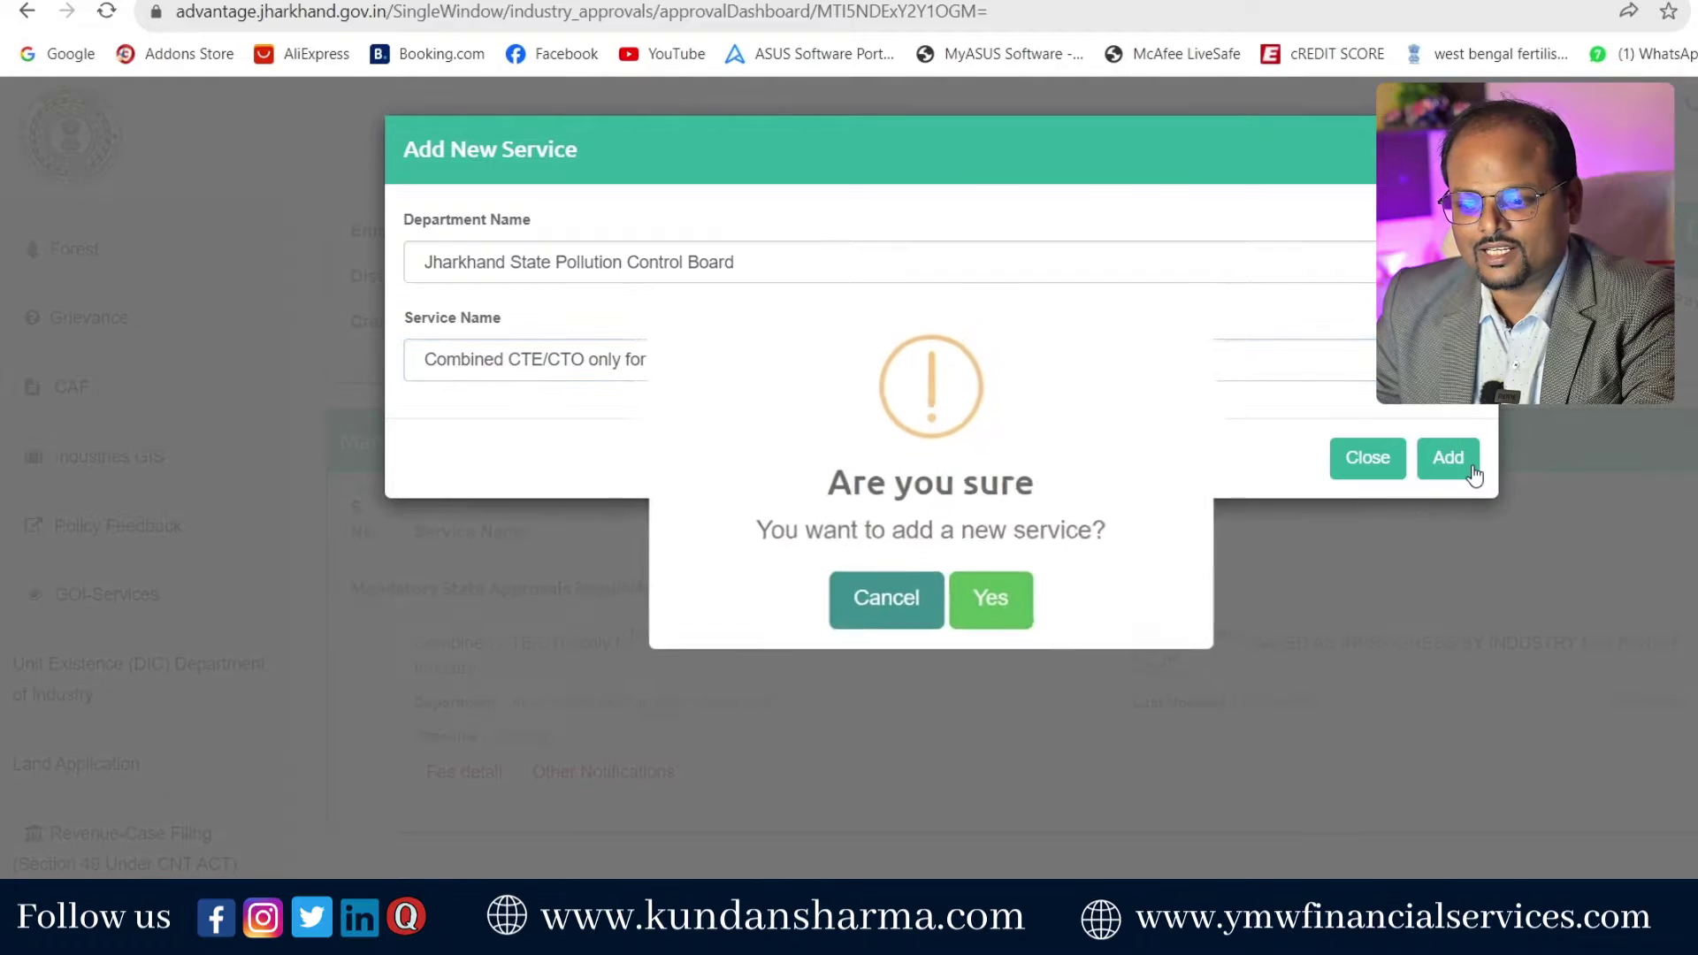
left_click(978, 607)
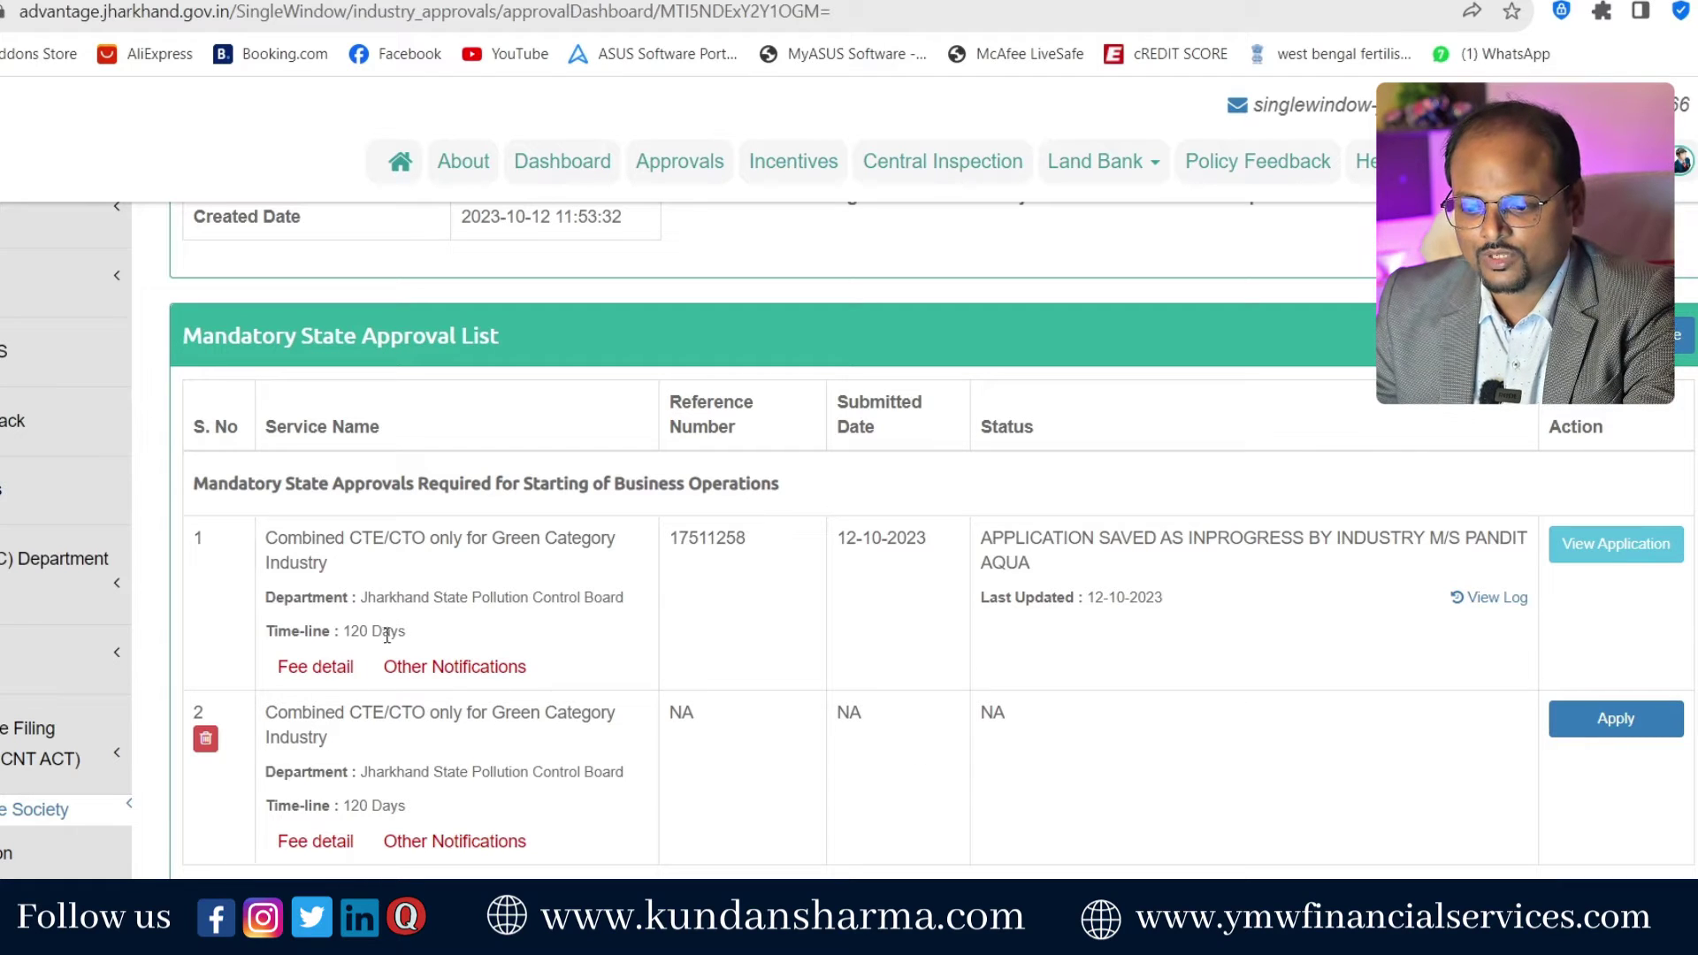
- Check the first listed service's time-line and open its in-progress application in the Online Consent Management & Monitoring System
left_click_drag(421, 639, 344, 640)
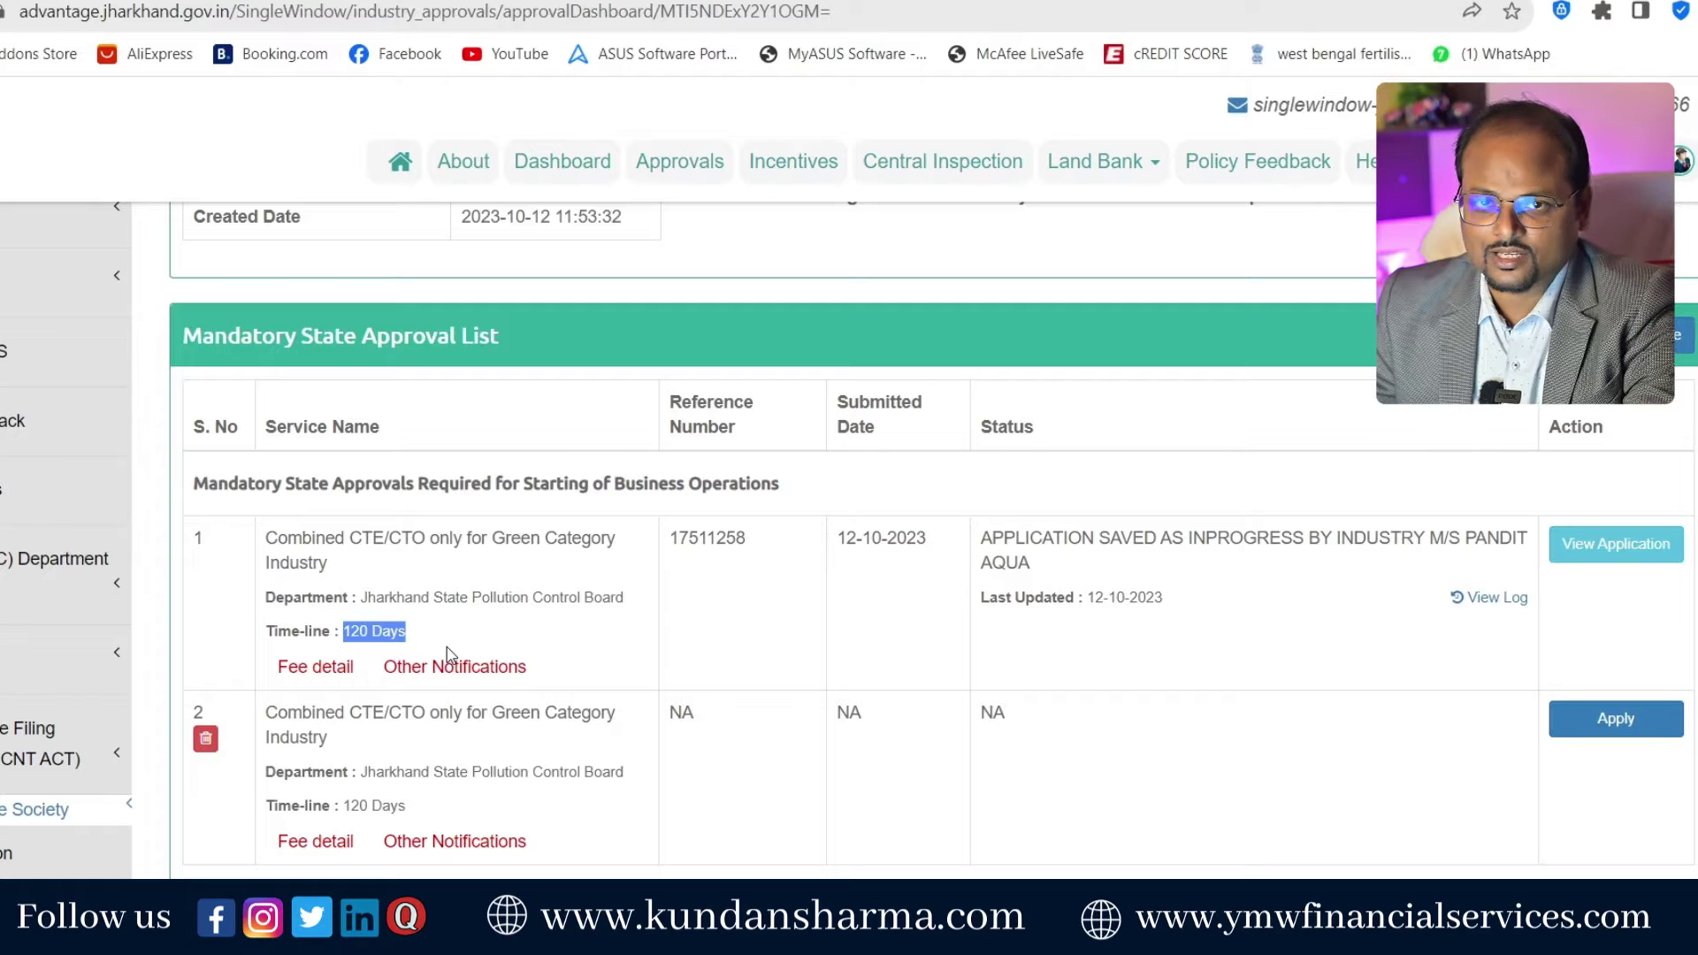
left_click_drag(422, 643, 373, 632)
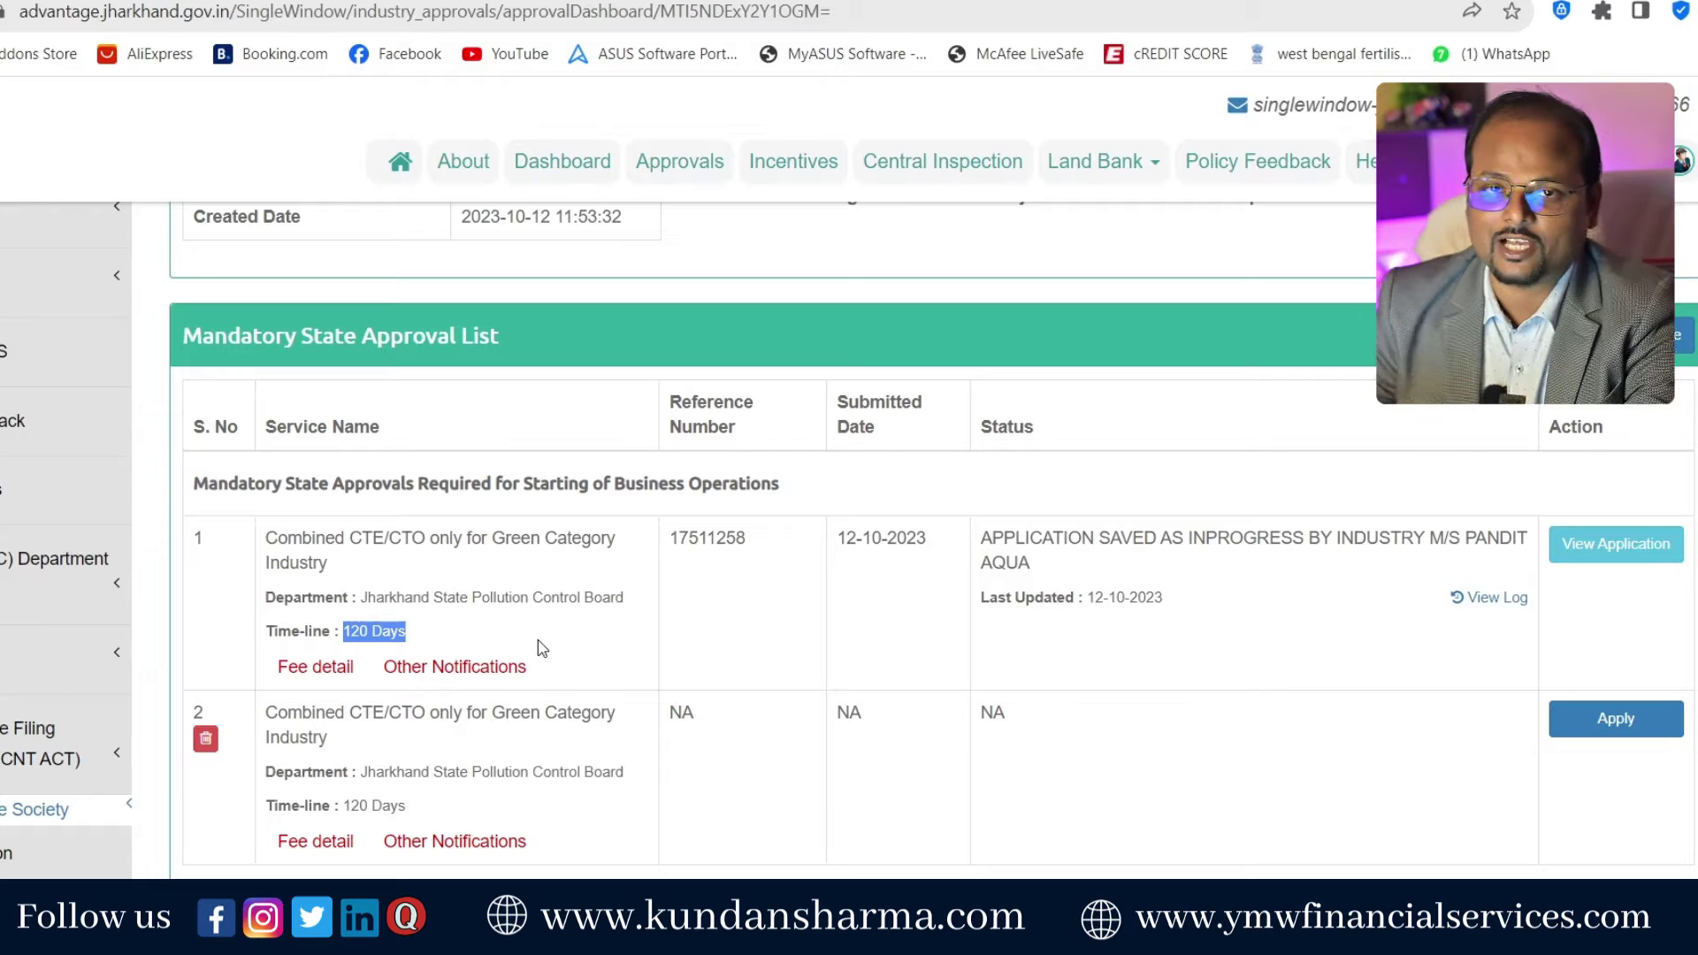
left_click(1603, 544)
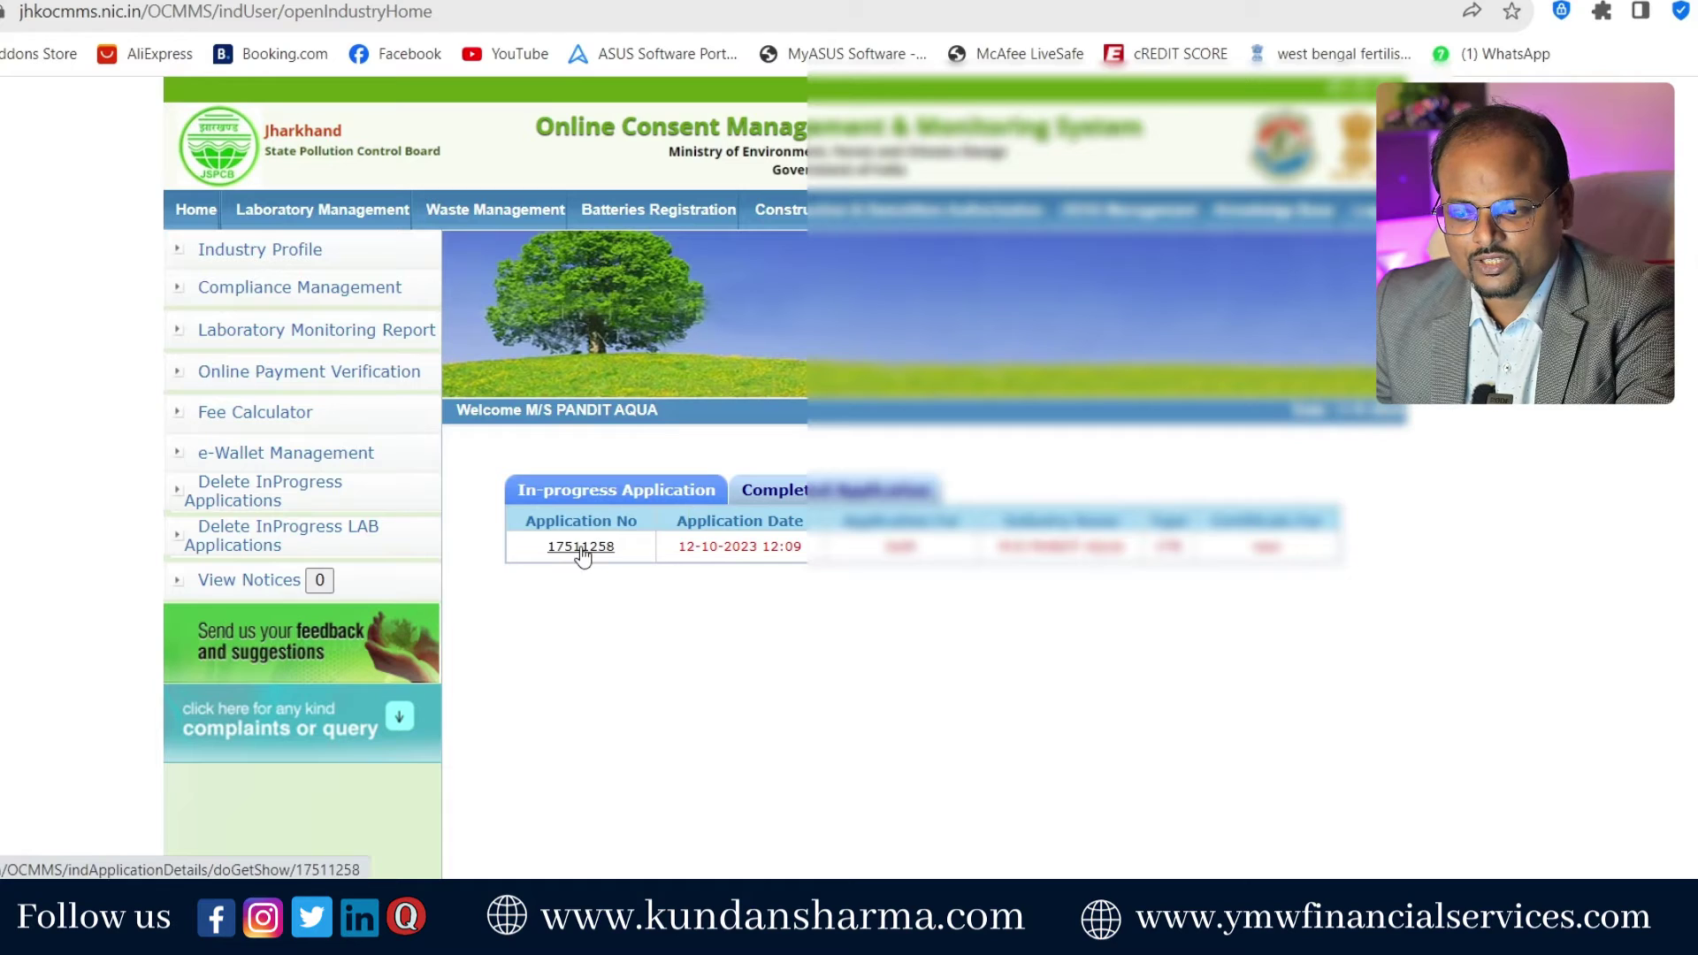
left_click(580, 549)
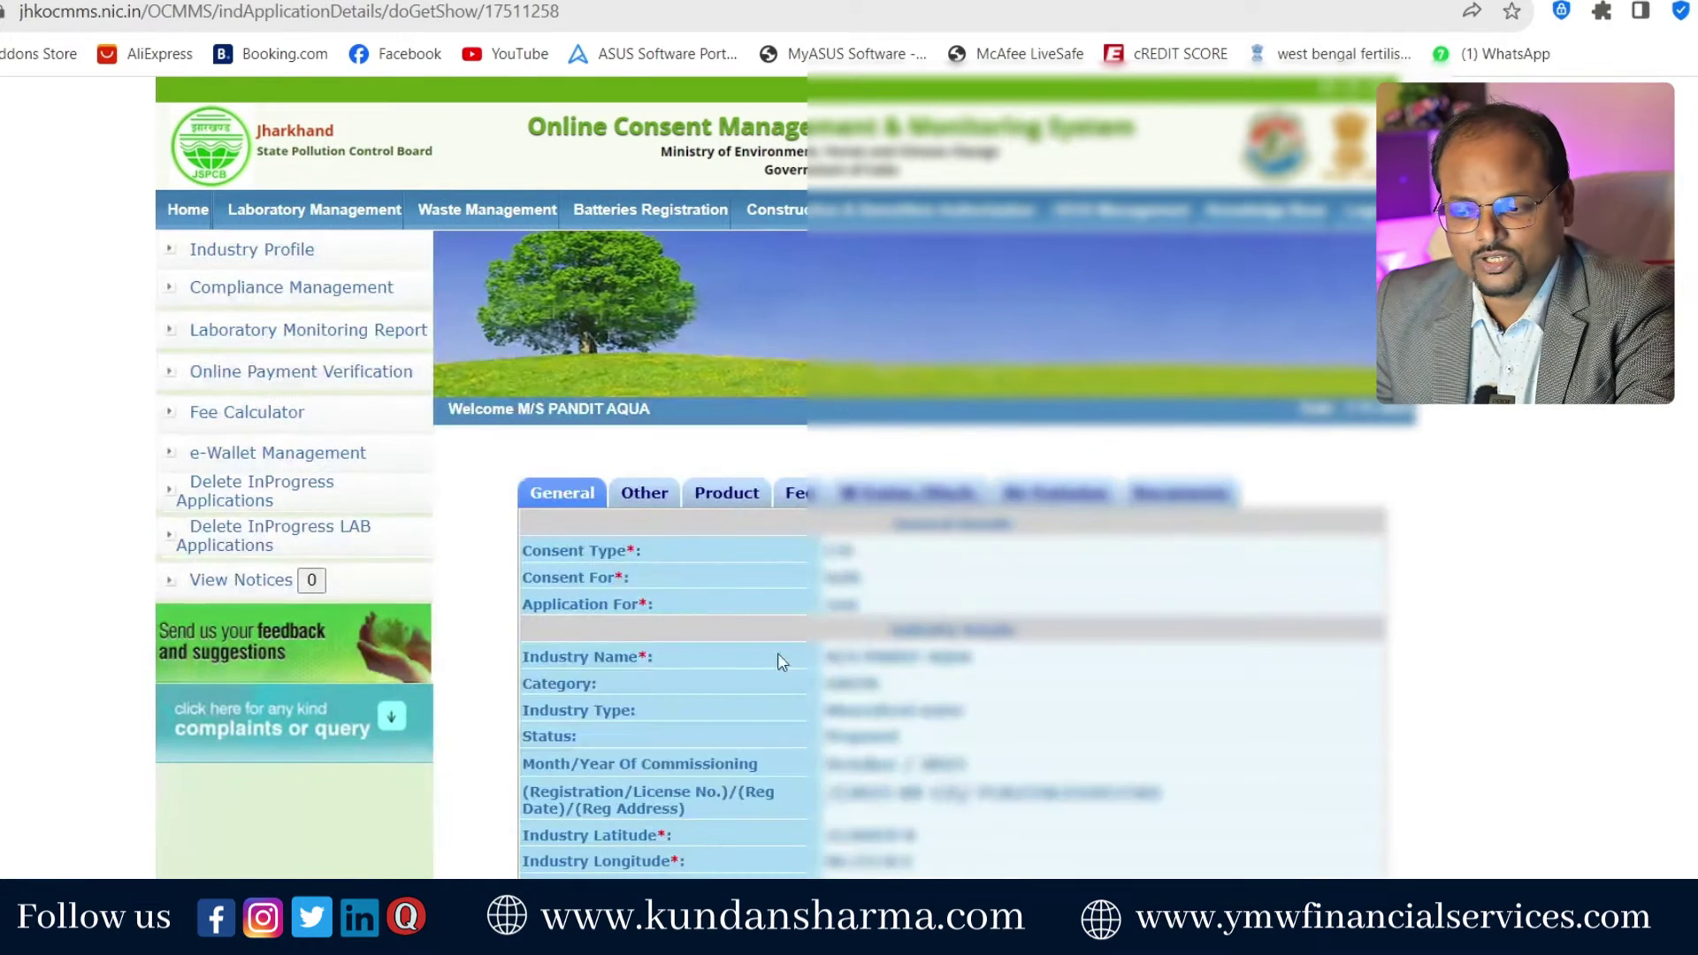
- Review the application's General details and open the application for editing
scroll(781, 661, "down", 8)
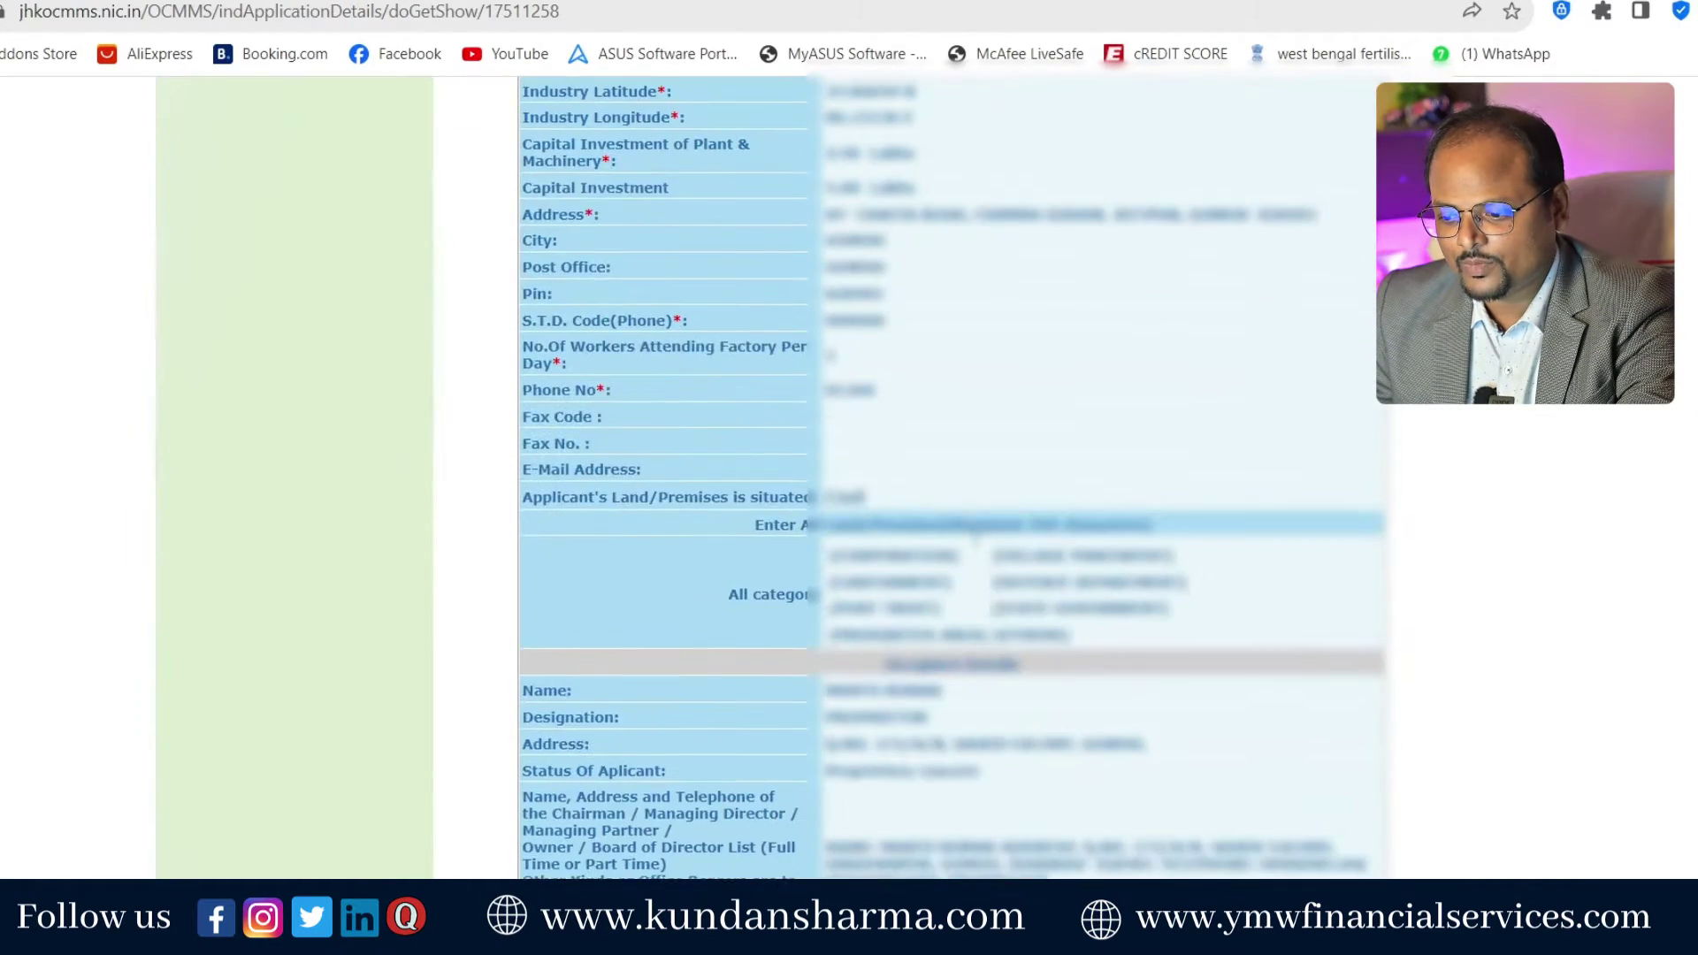
scroll(975, 540, "down", 5)
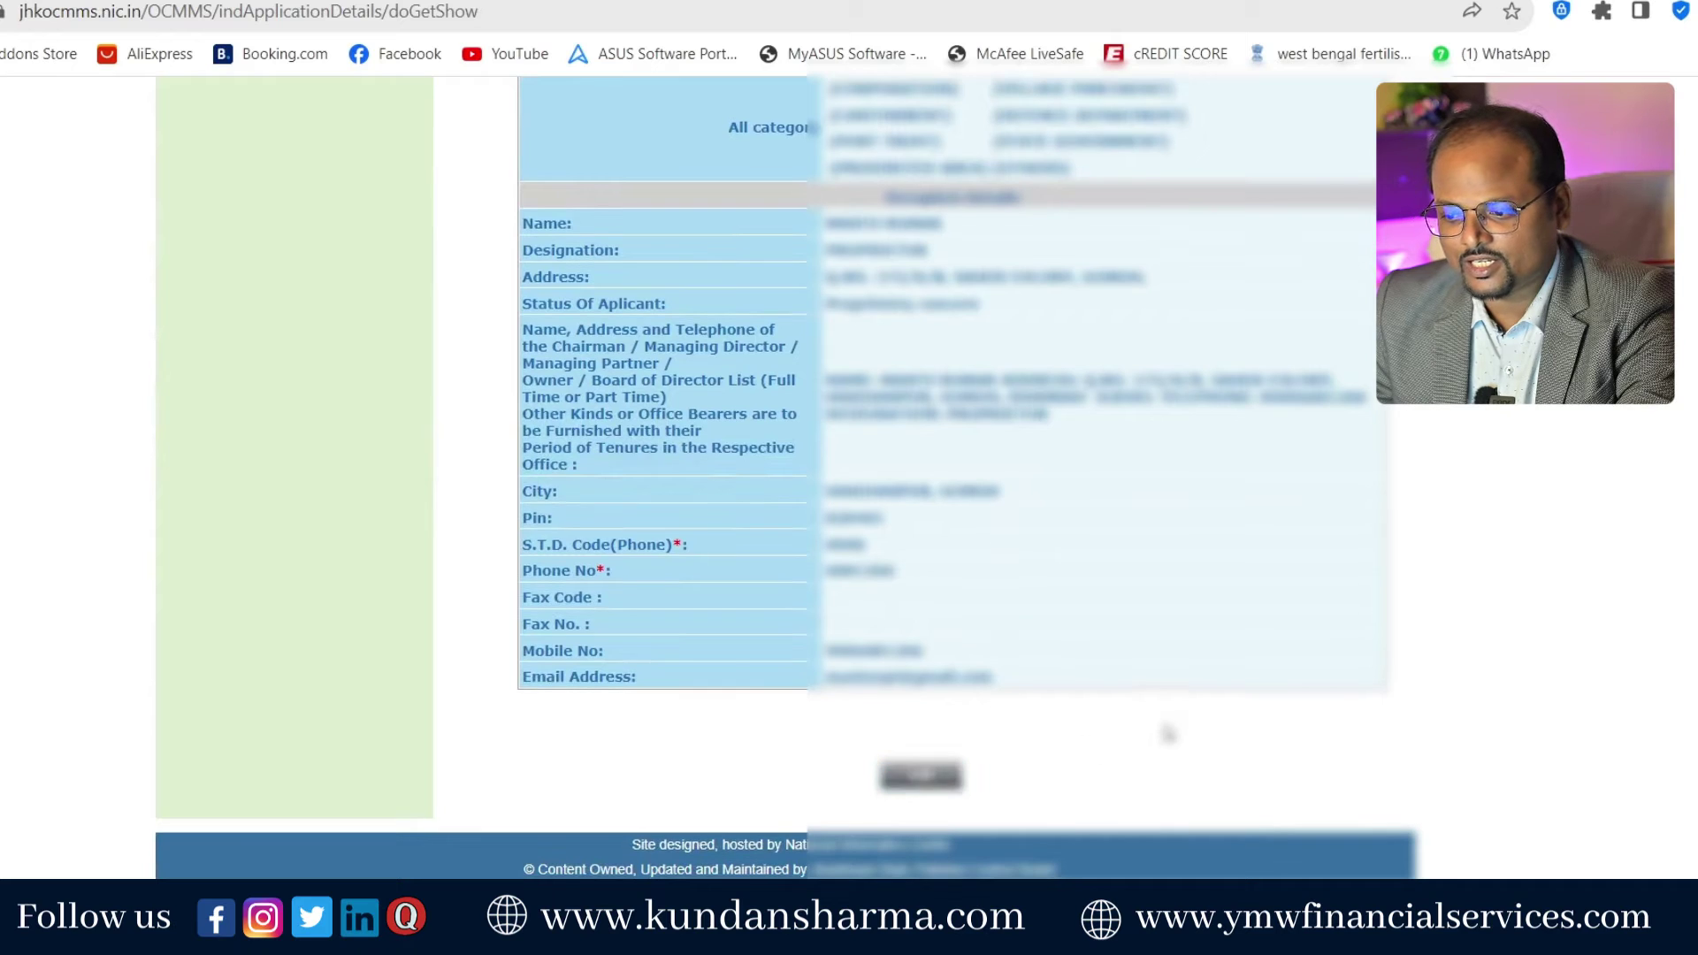
scroll(1168, 733, "up", 13)
- Review the Industry and Occupier details entered in the application
scroll(752, 407, "down", 3)
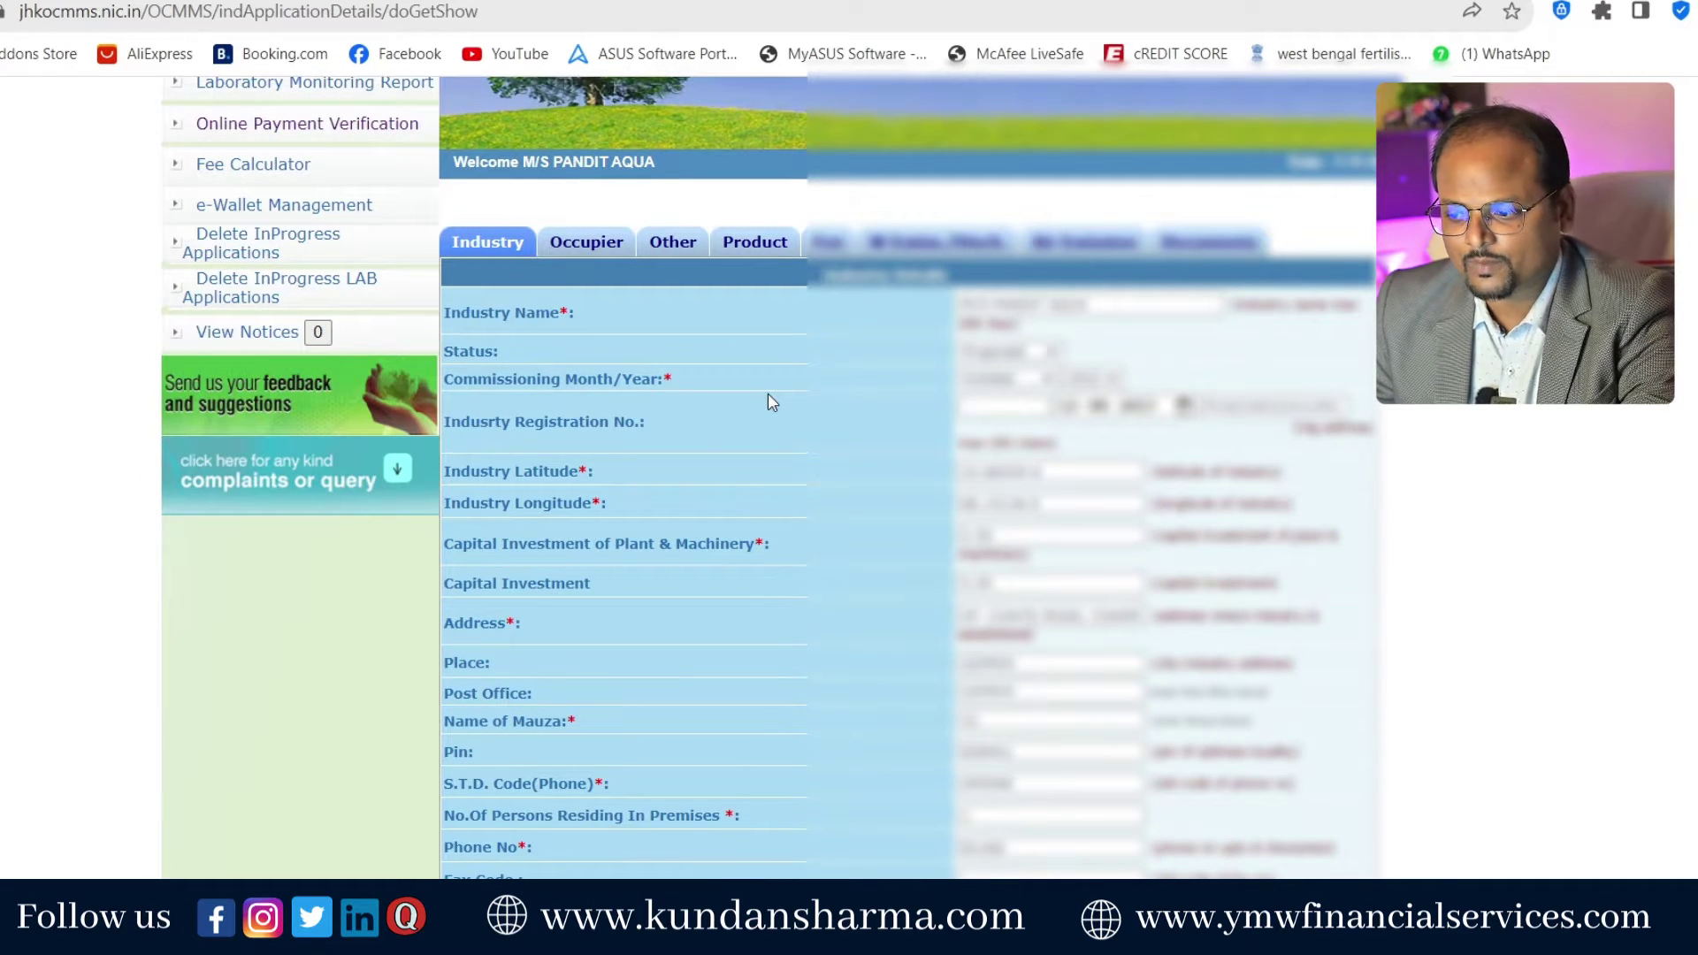
scroll(768, 393, "down", 6)
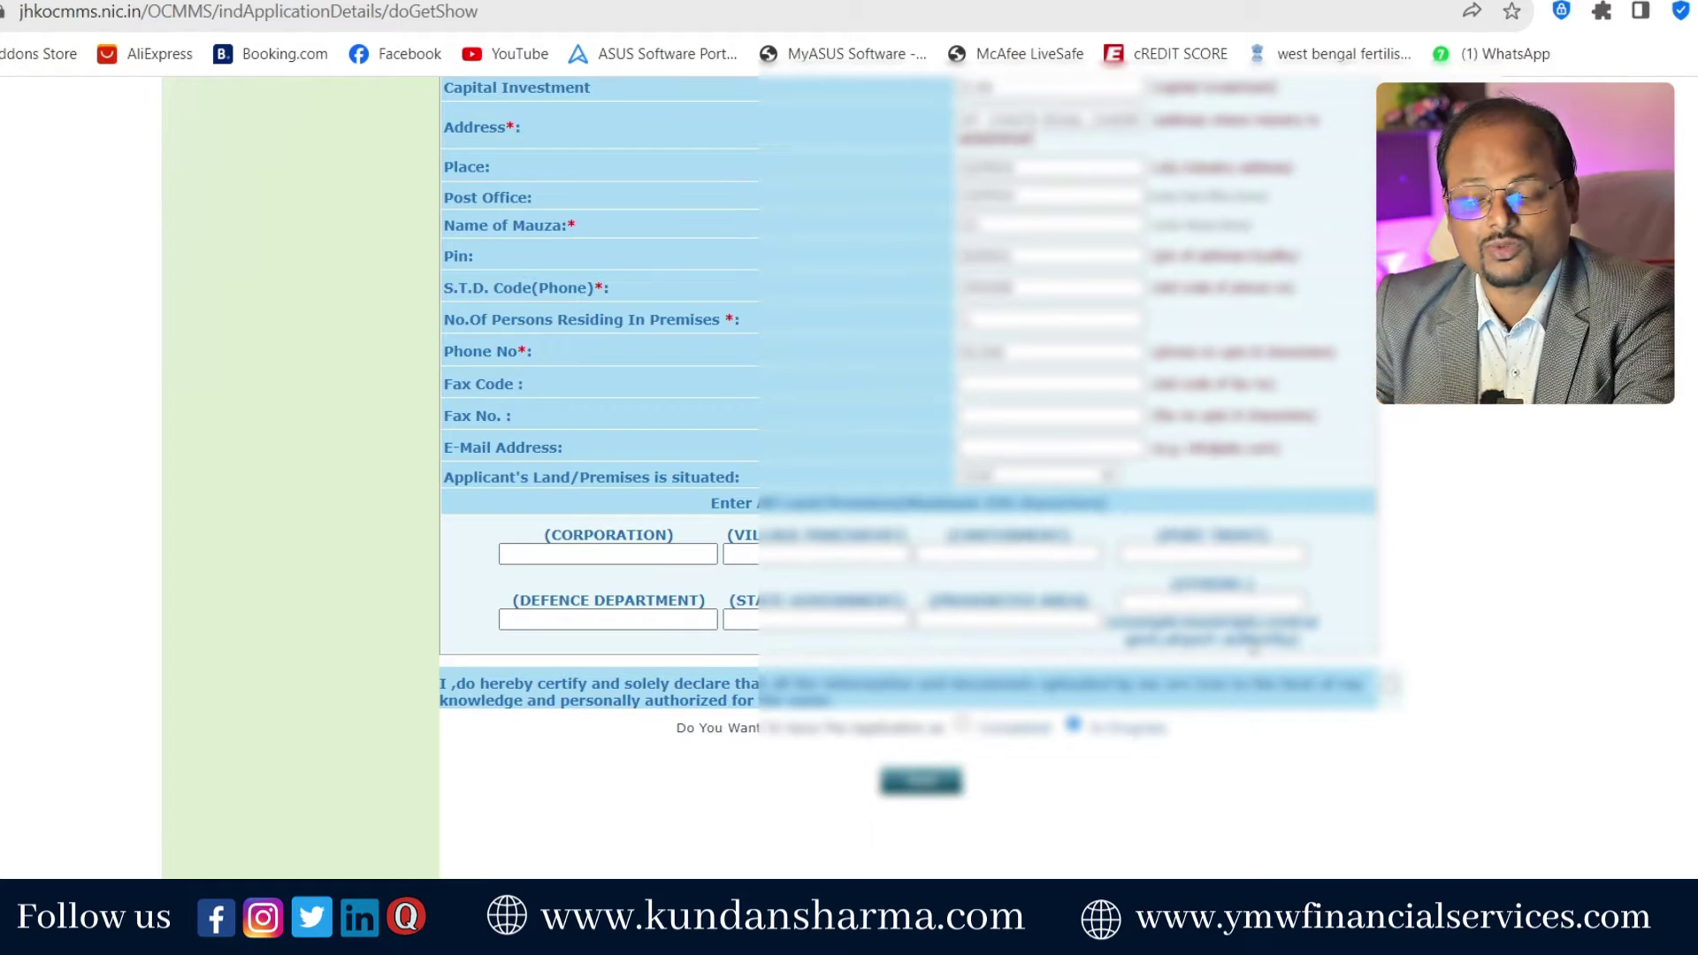
scroll(885, 443, "up", 7)
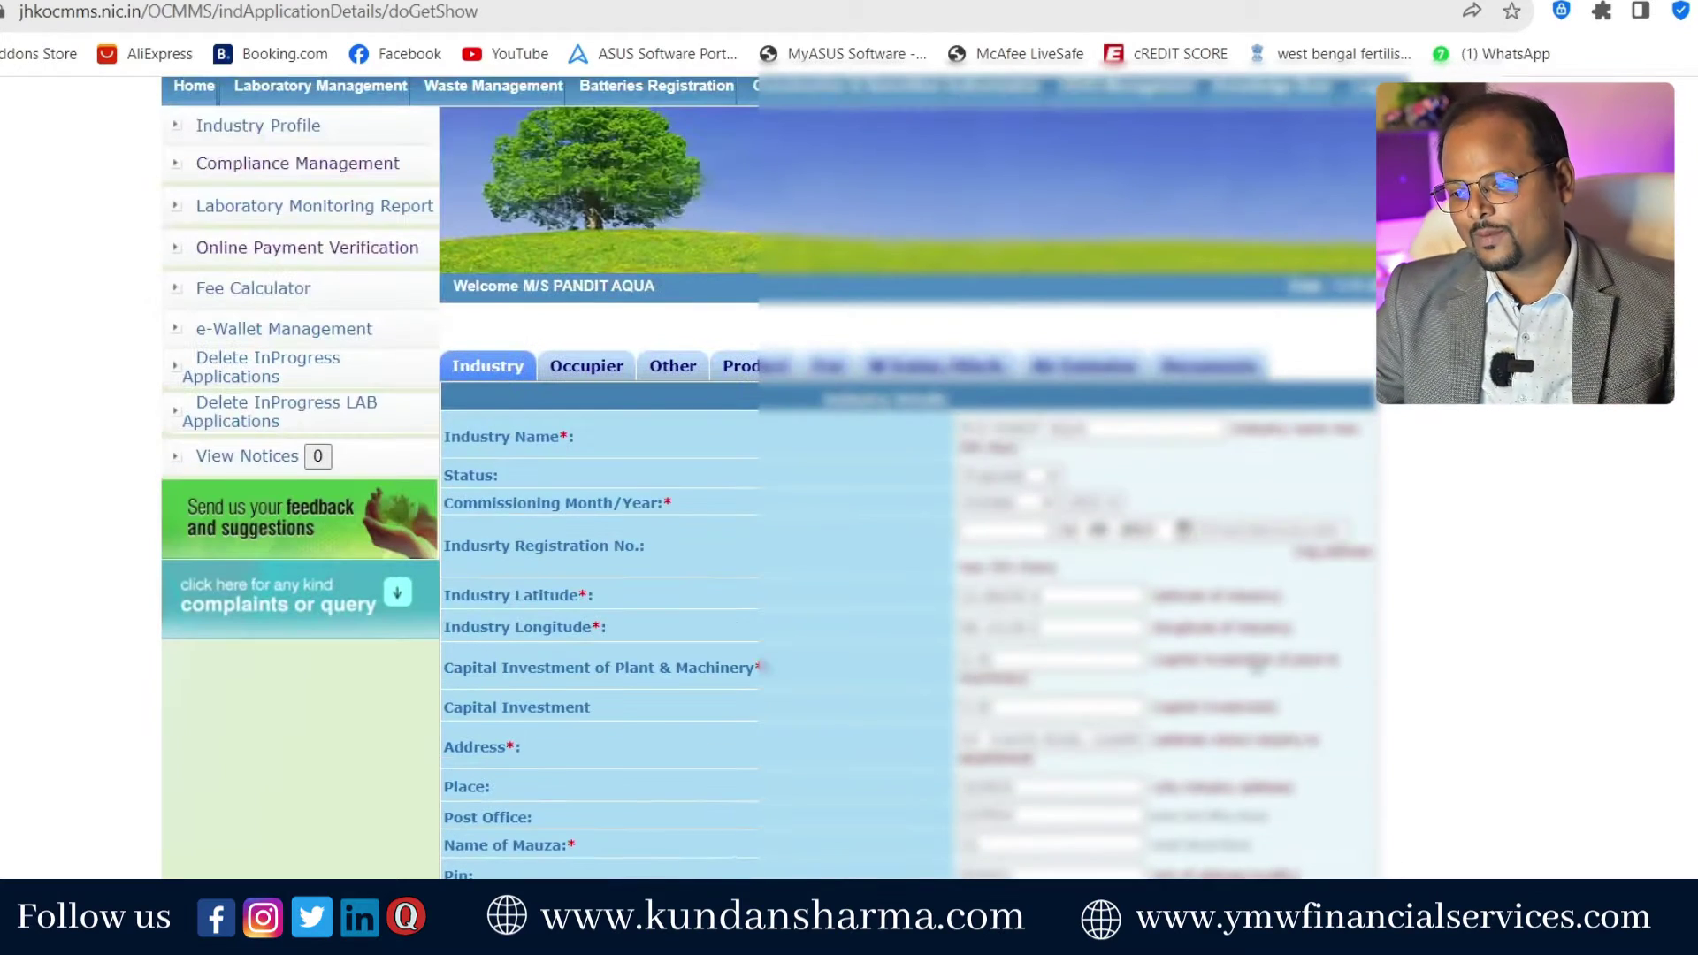
left_click(597, 382)
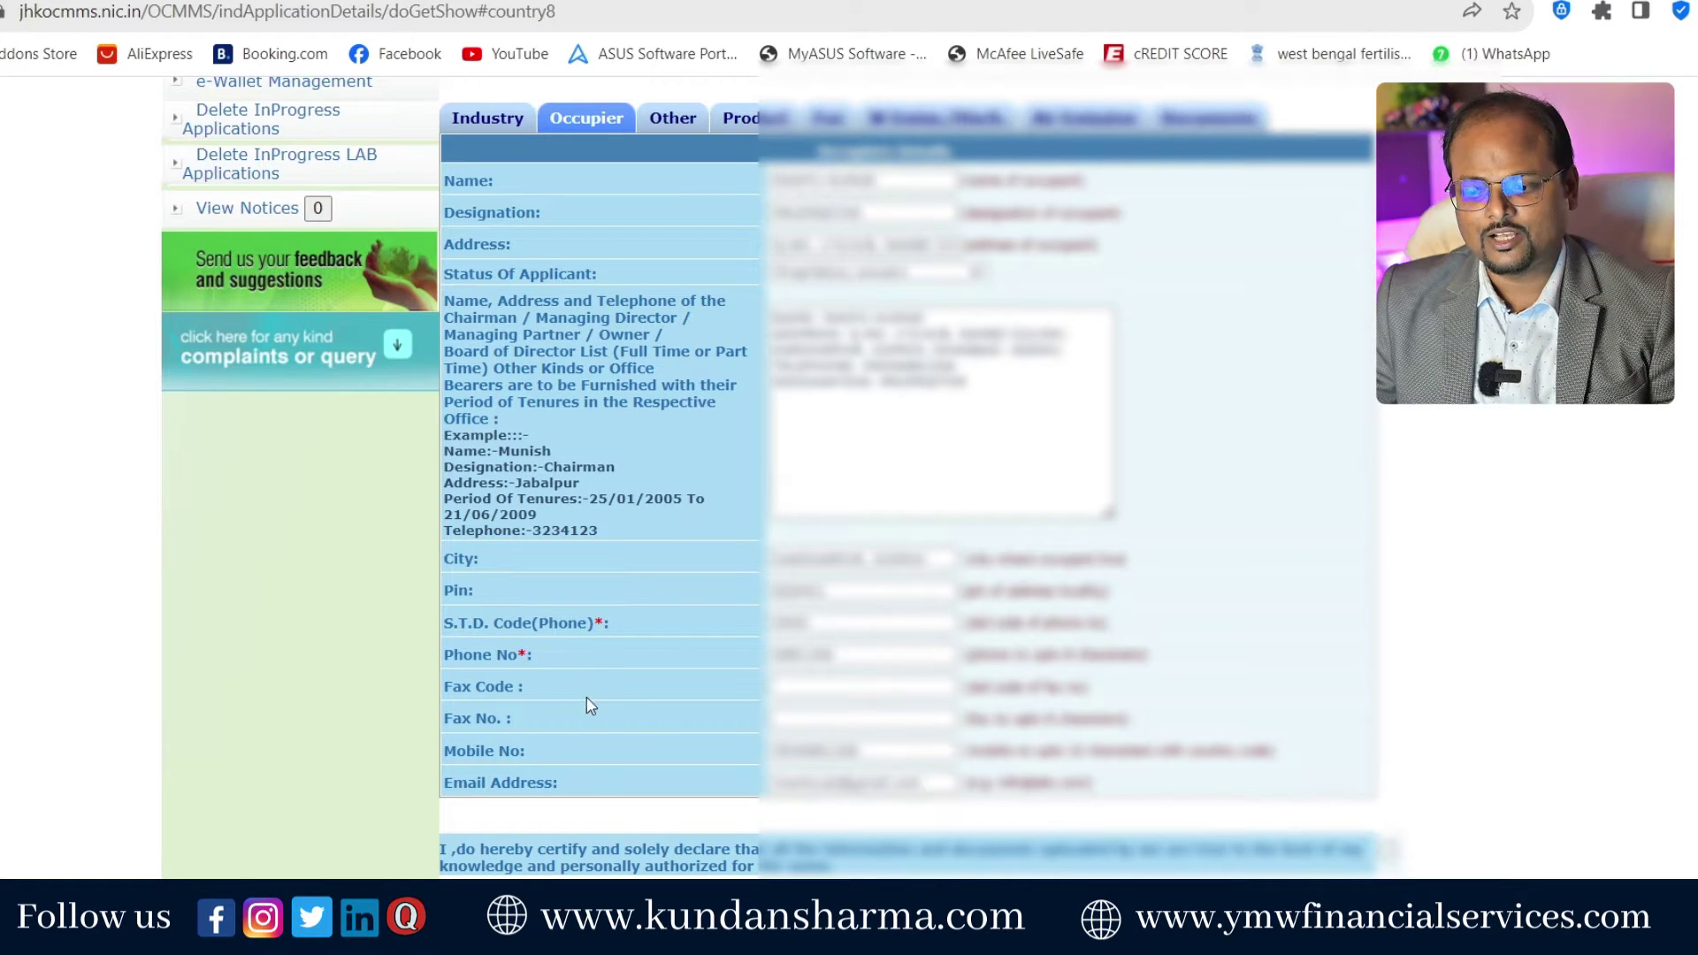
scroll(637, 611, "up", 3)
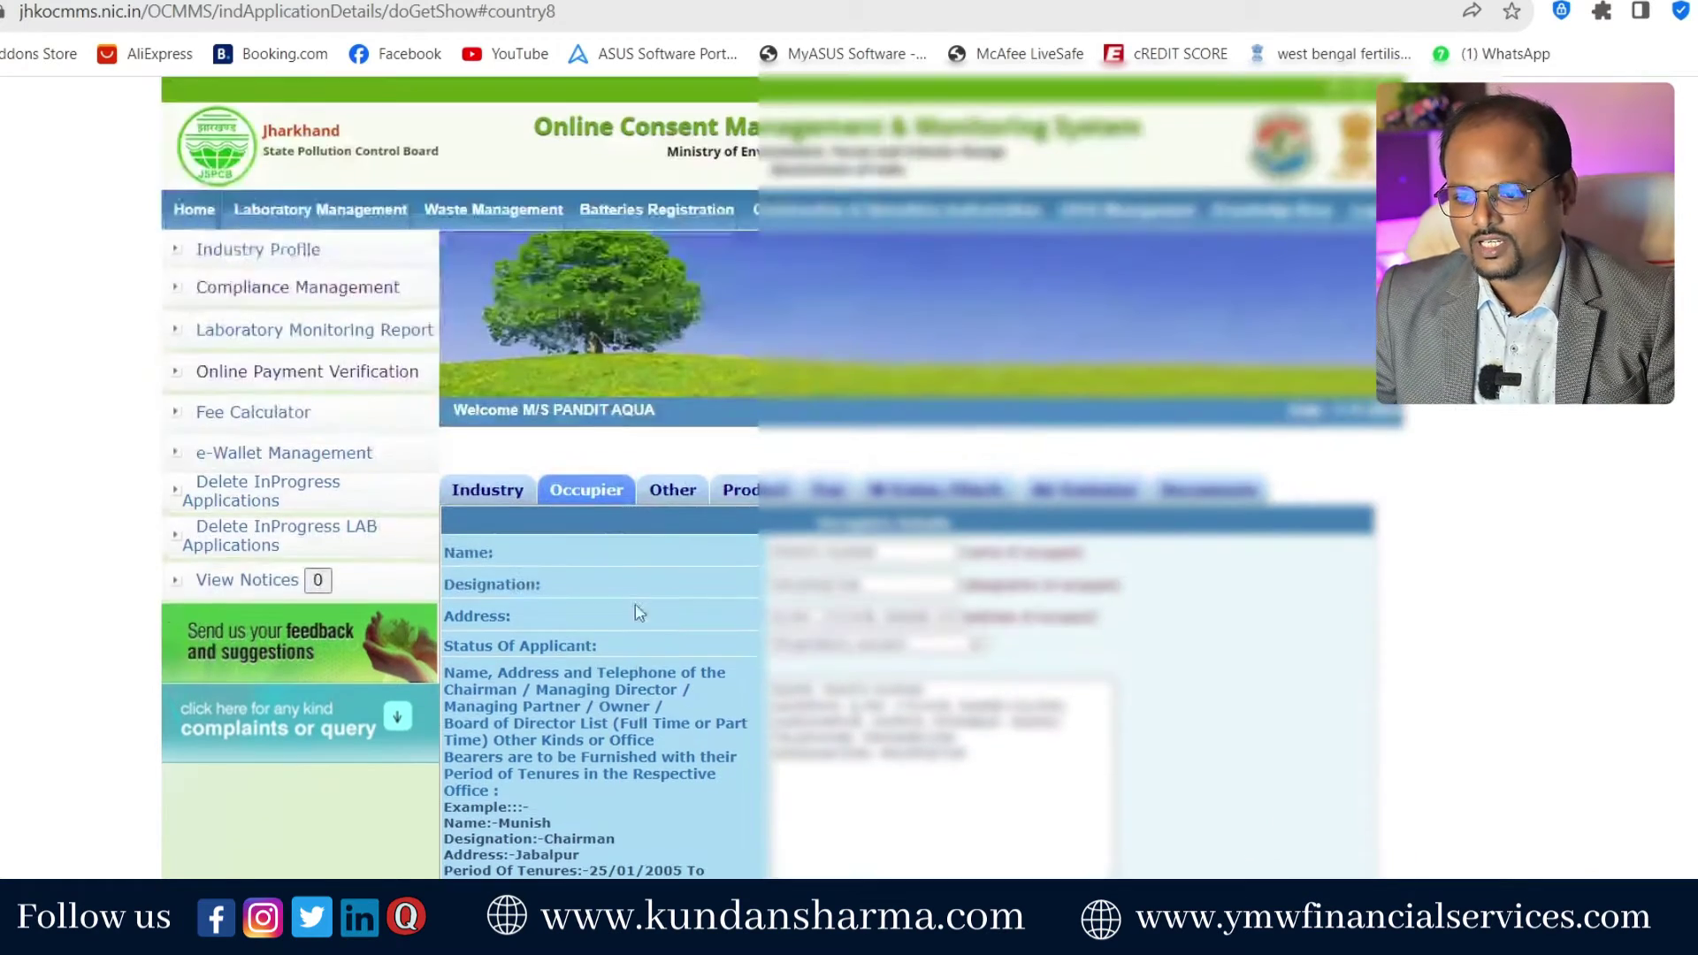
- In the application's Other details, fill in the period in years for which consent is made
left_click(675, 492)
scroll(800, 650, "down", 1)
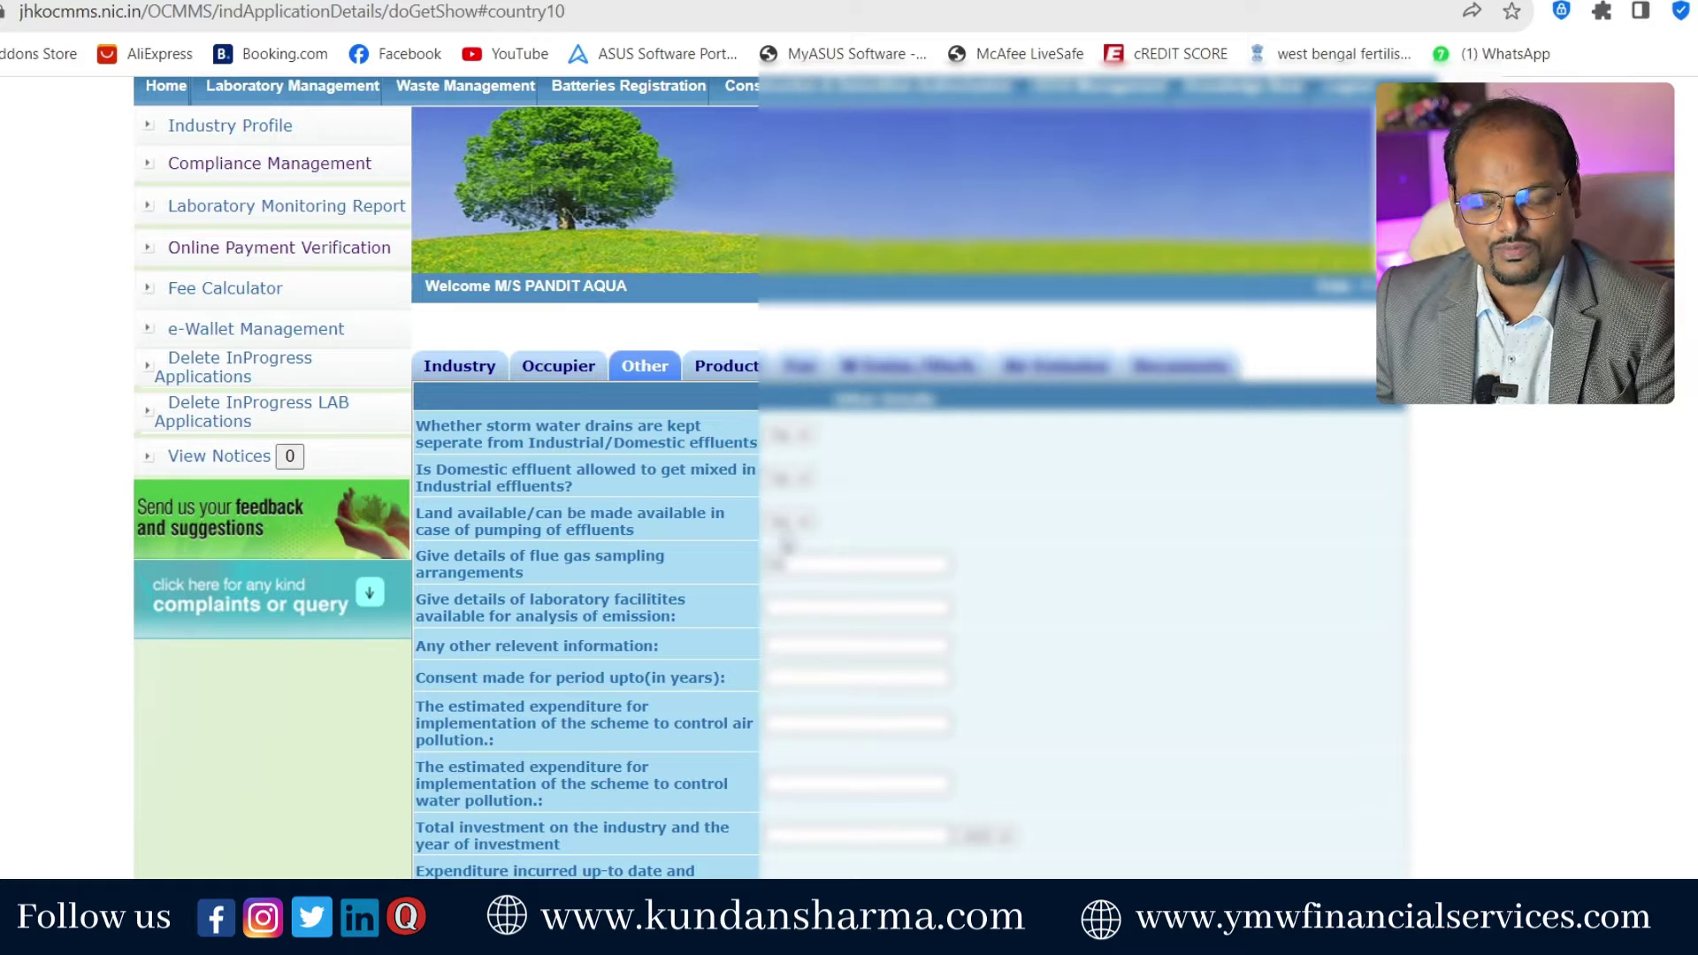
scroll(858, 535, "down", 1)
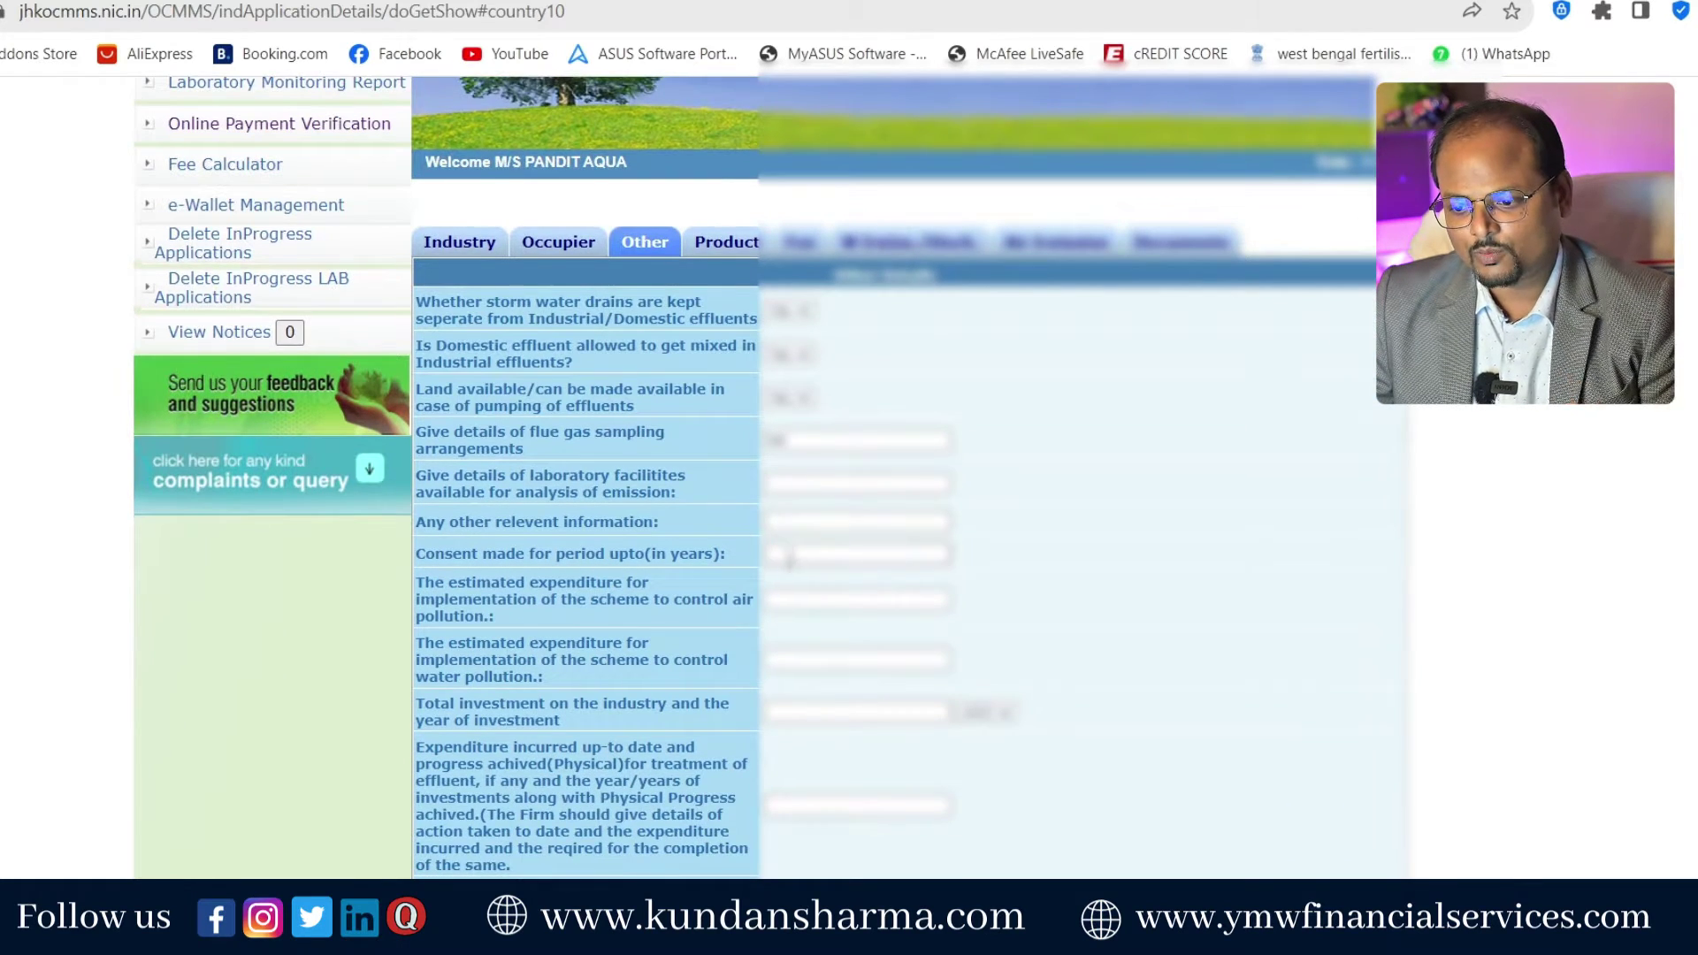
scroll(790, 562, "down", 3)
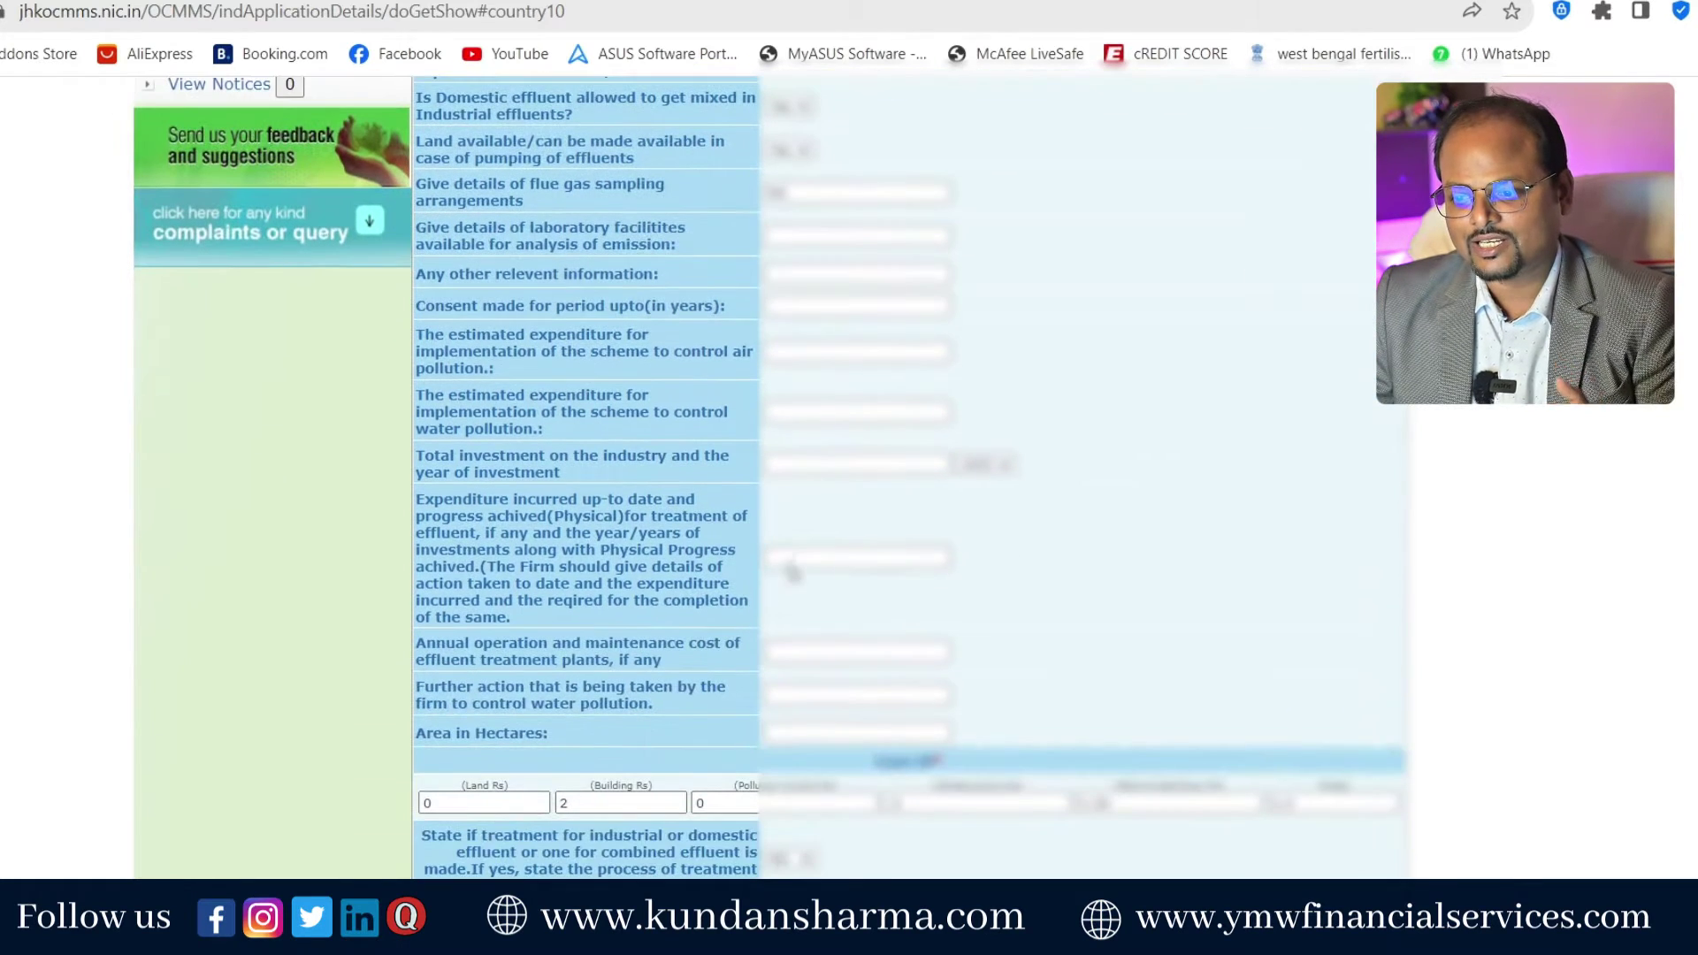
left_click(862, 305)
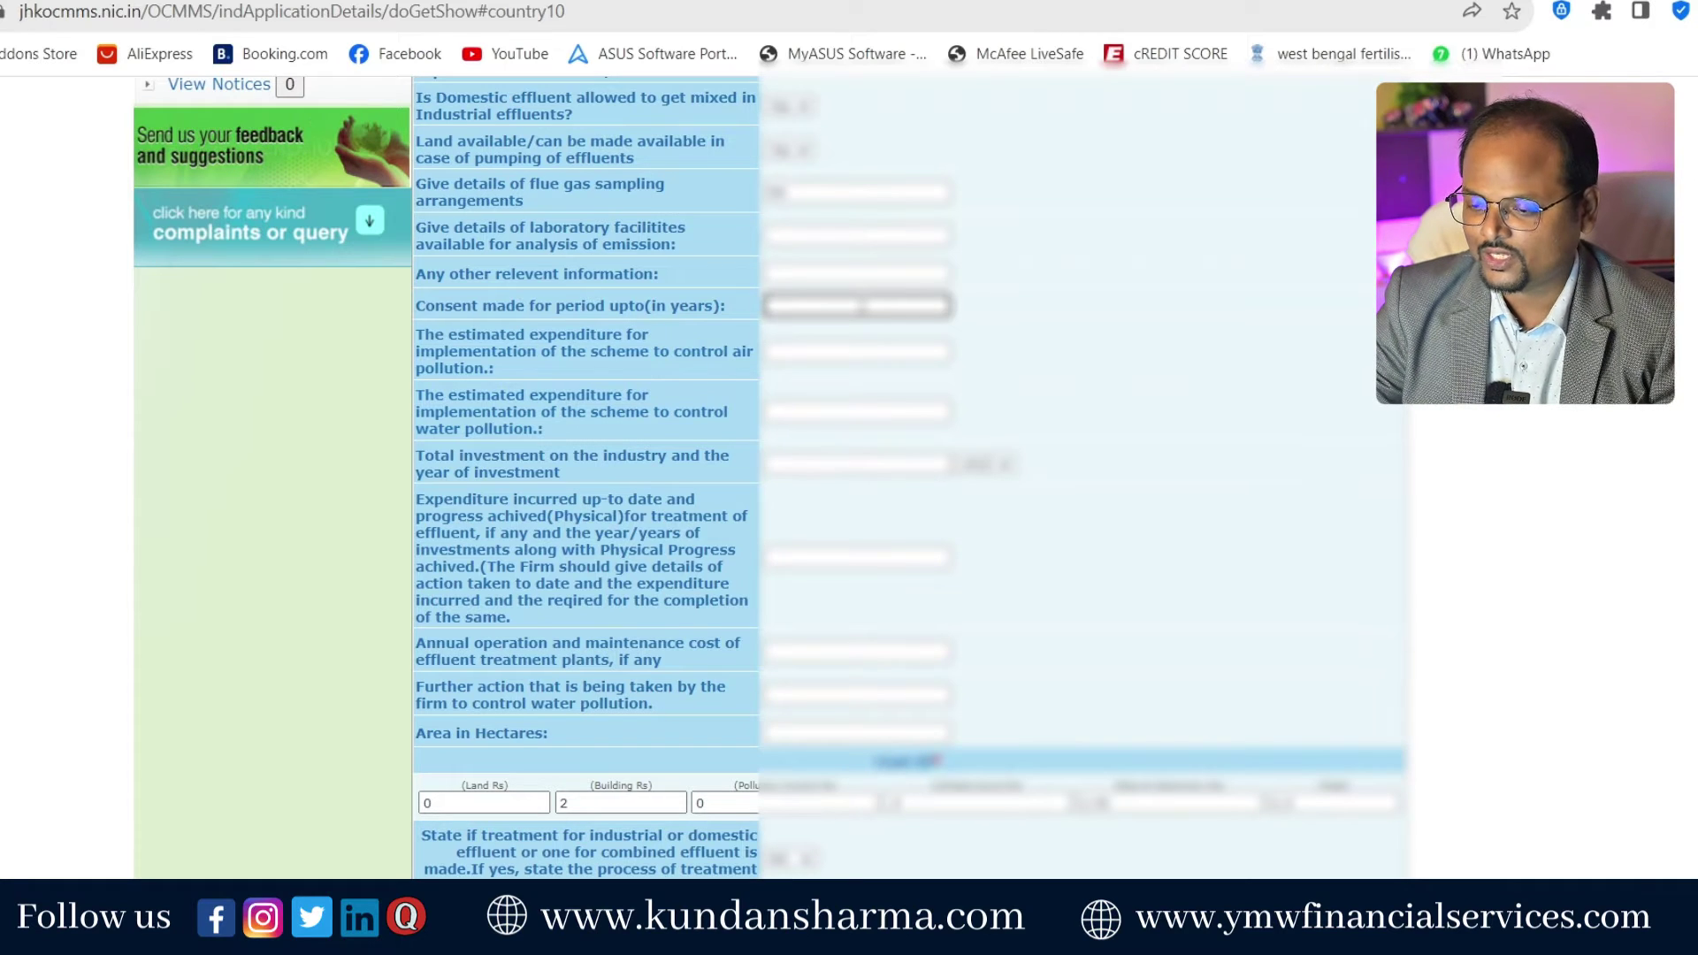
left_click(1183, 374)
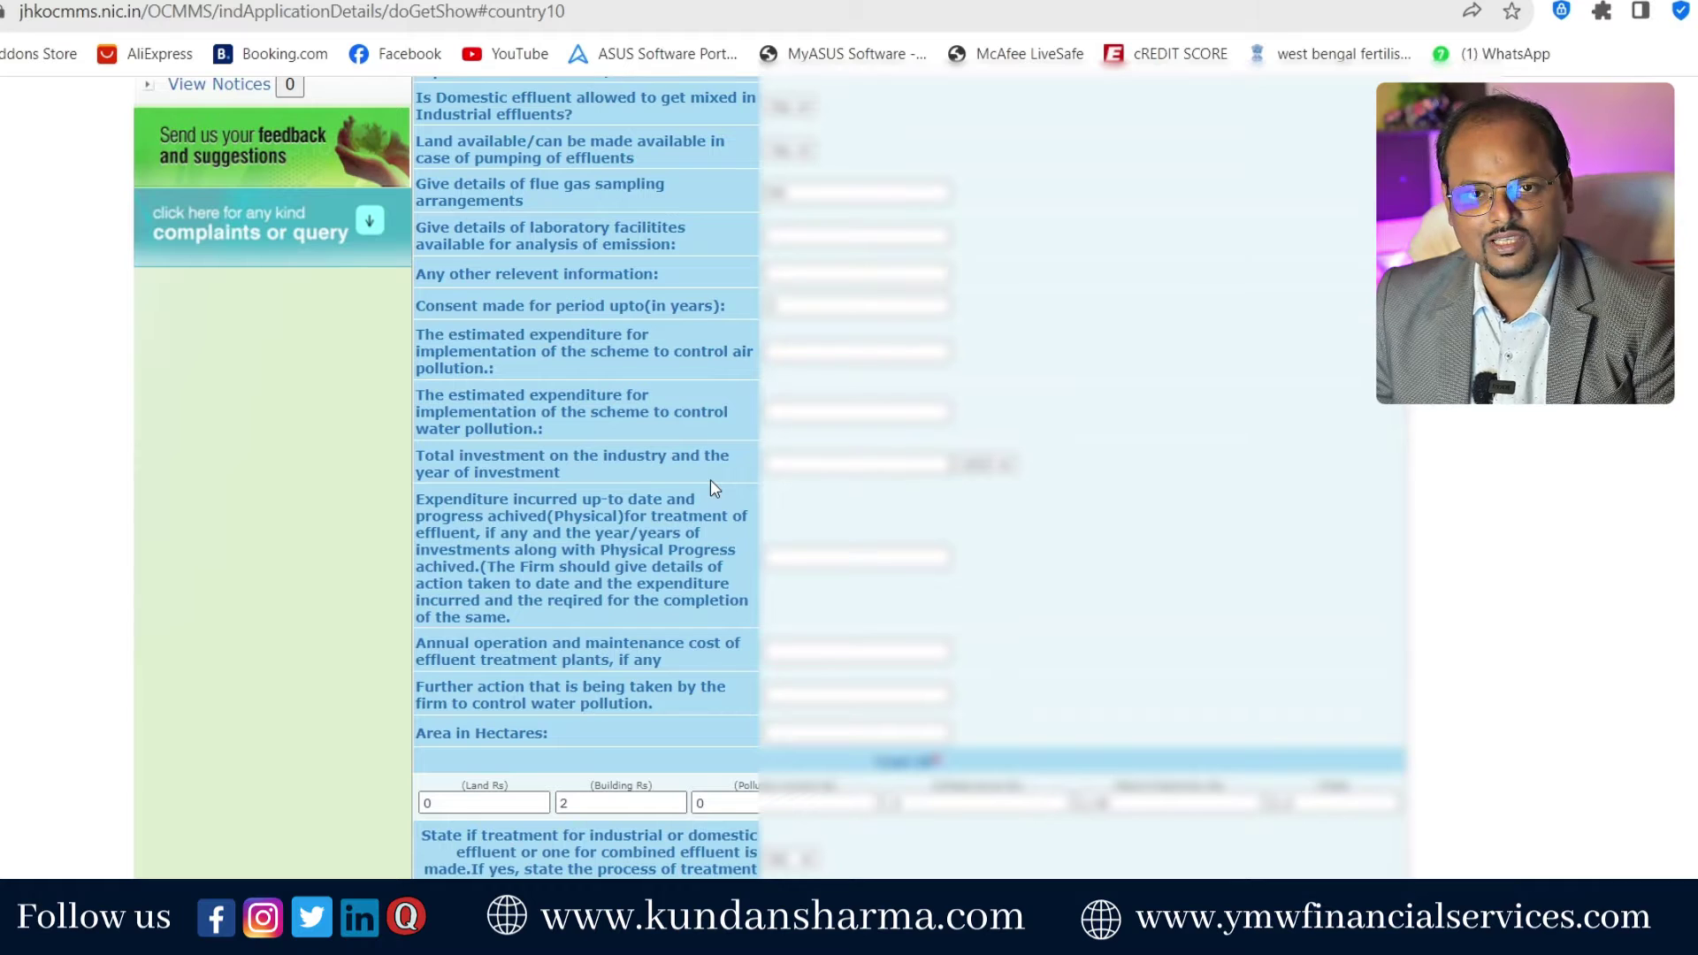
- Select the year of investment and enter the total investment on the industry
left_click(987, 466)
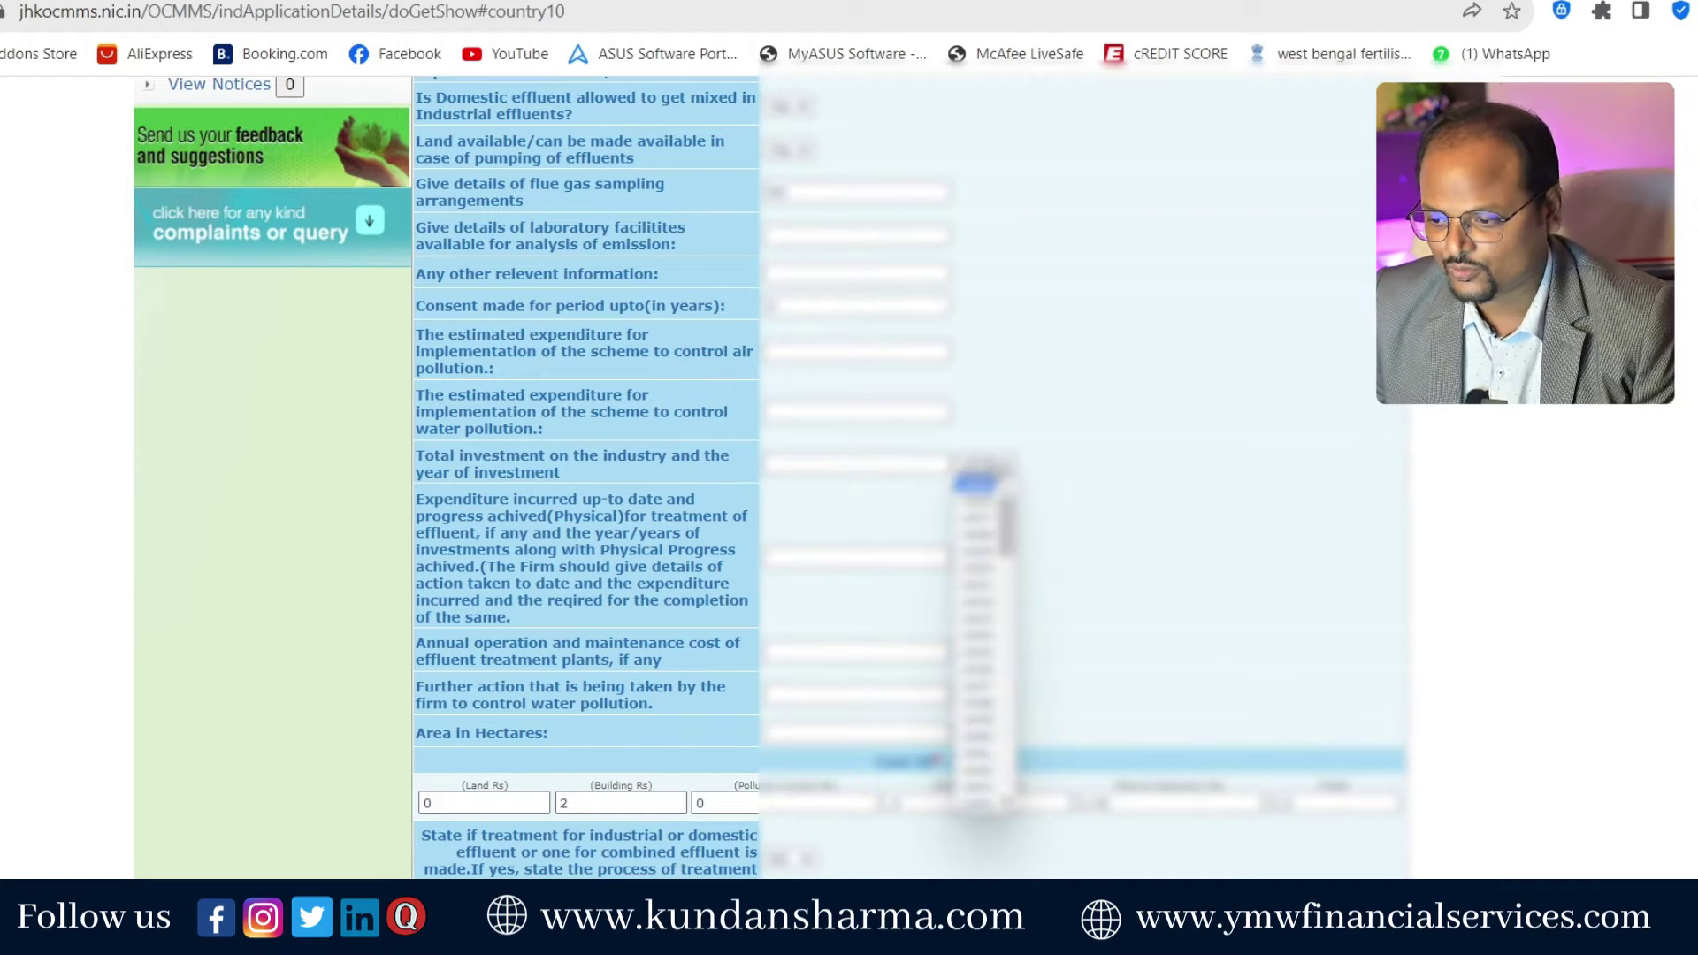
left_click(974, 770)
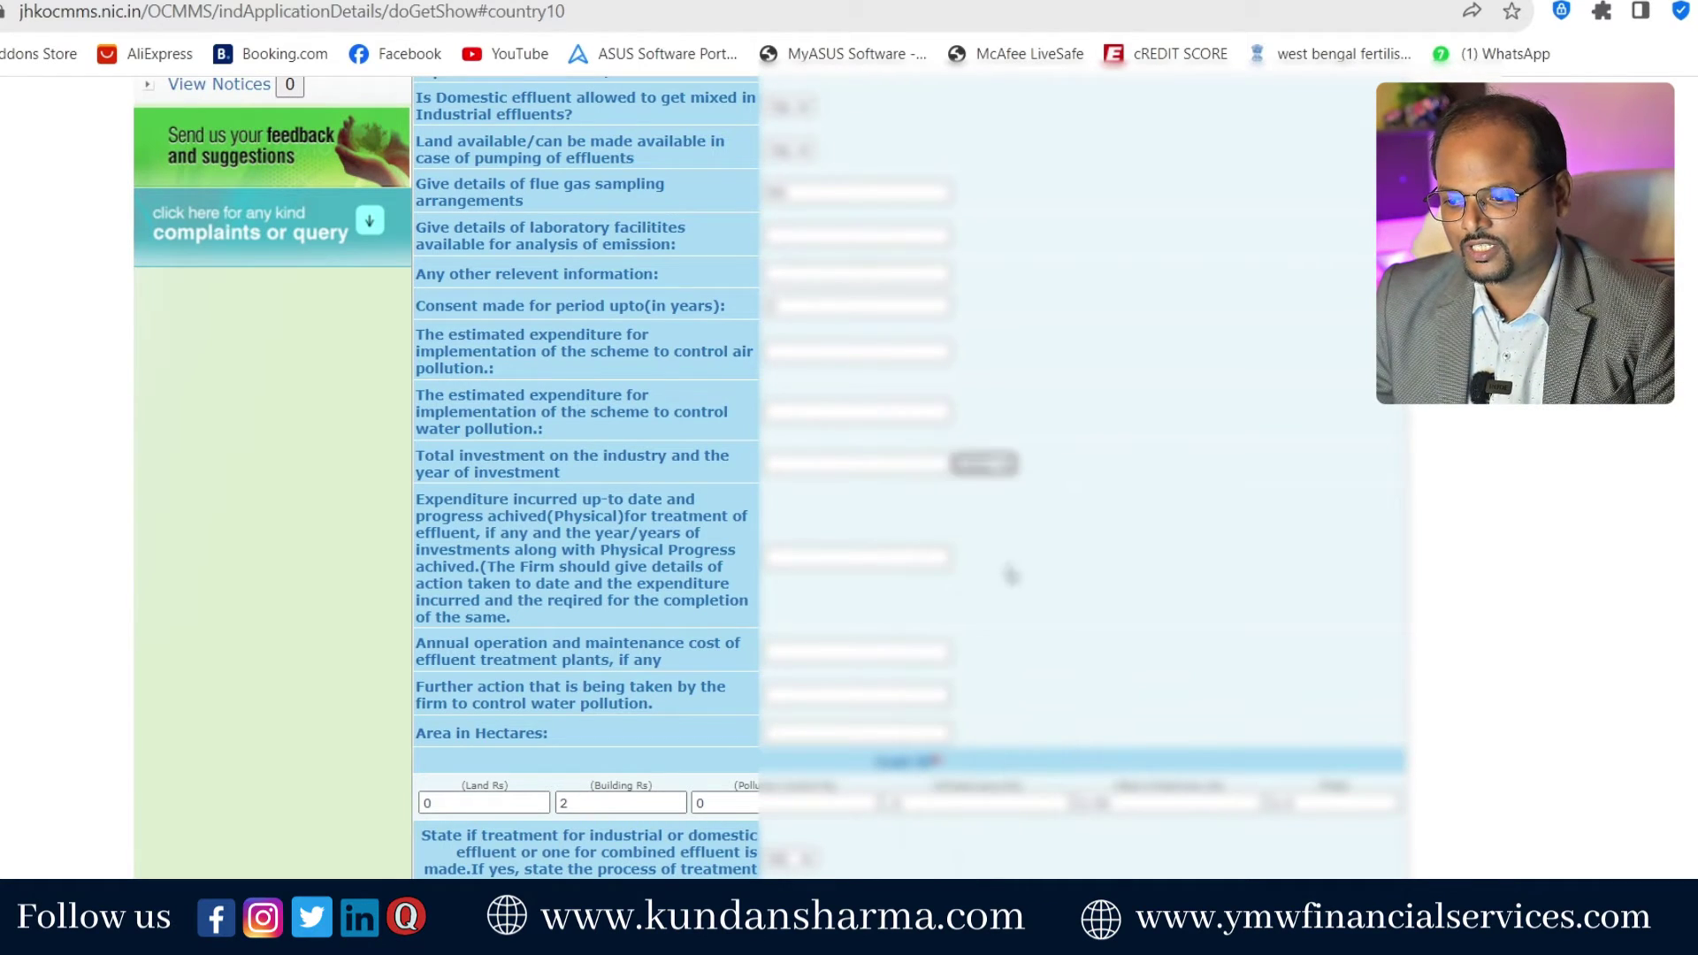
left_click(852, 461)
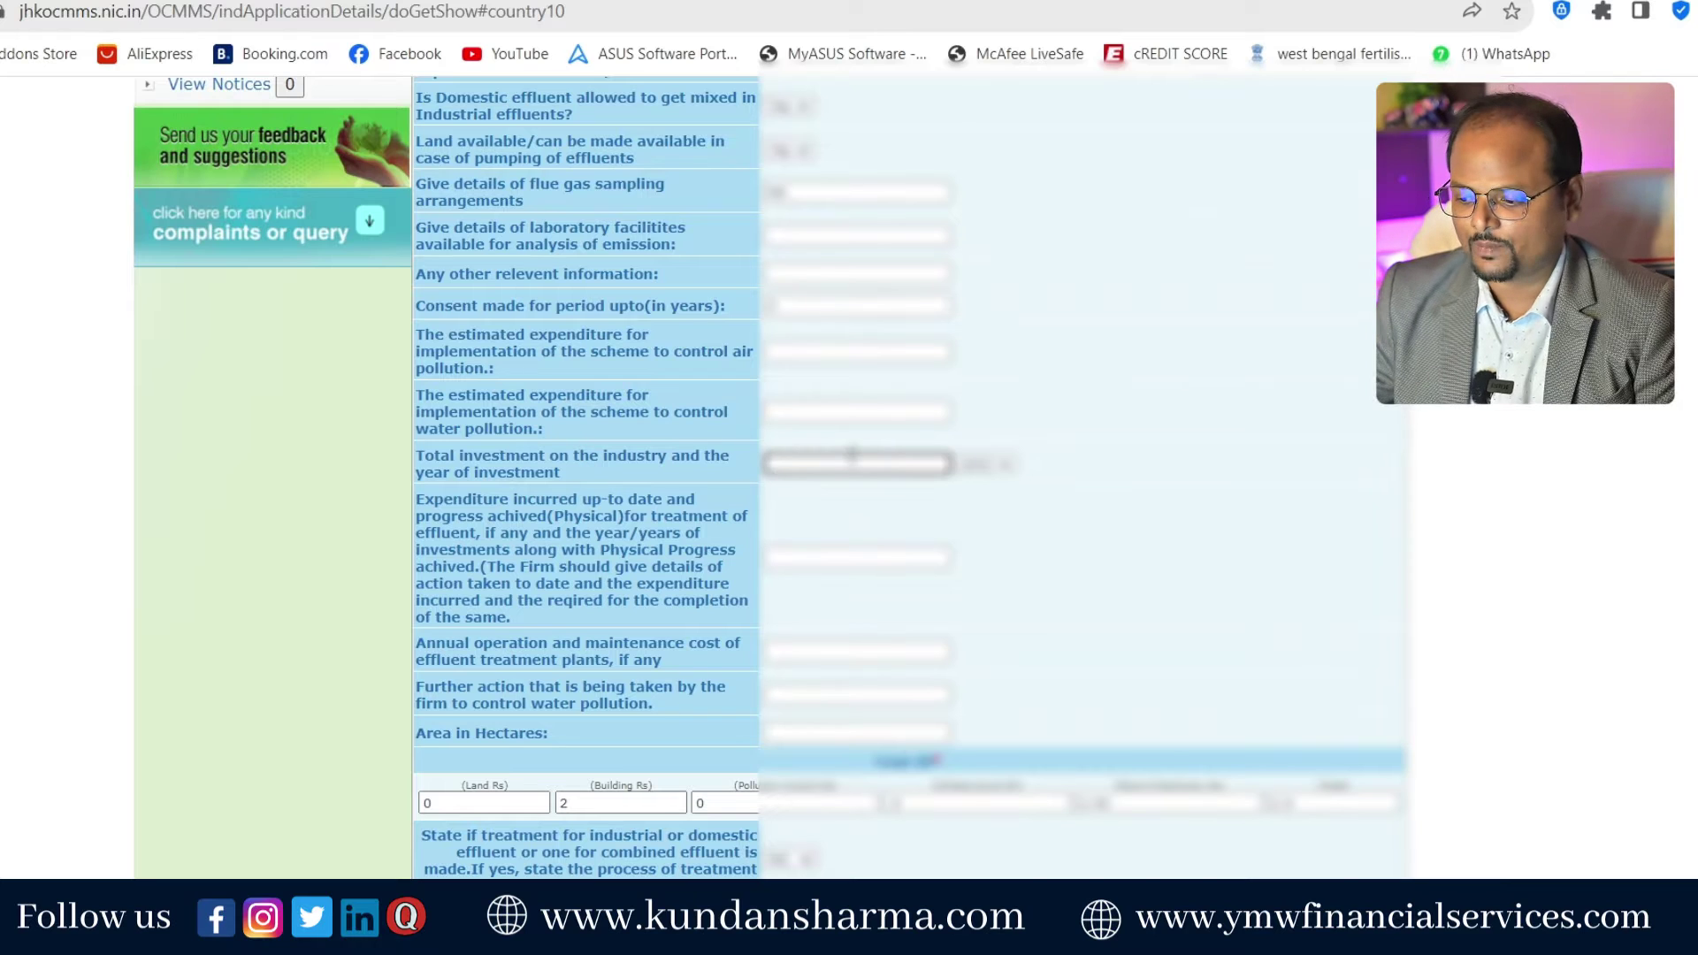
left_click(1271, 523)
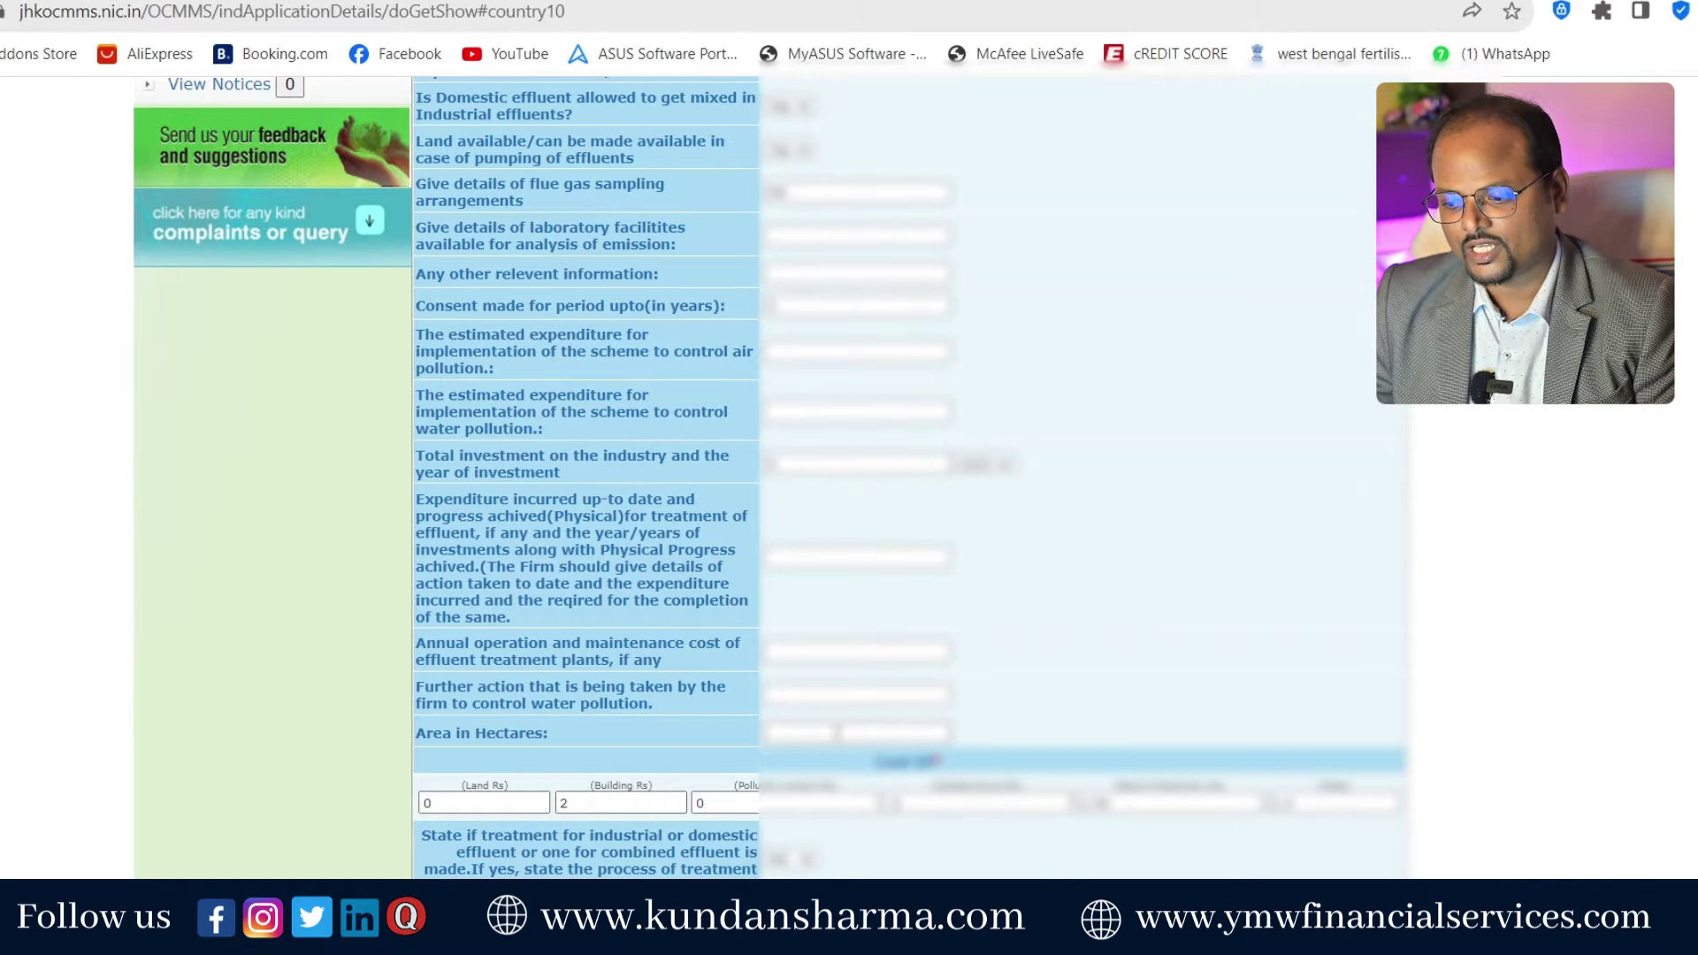
- Fill in the area in hectares in the Other details
scroll(829, 629, "down", 1)
scroll(843, 618, "down", 2)
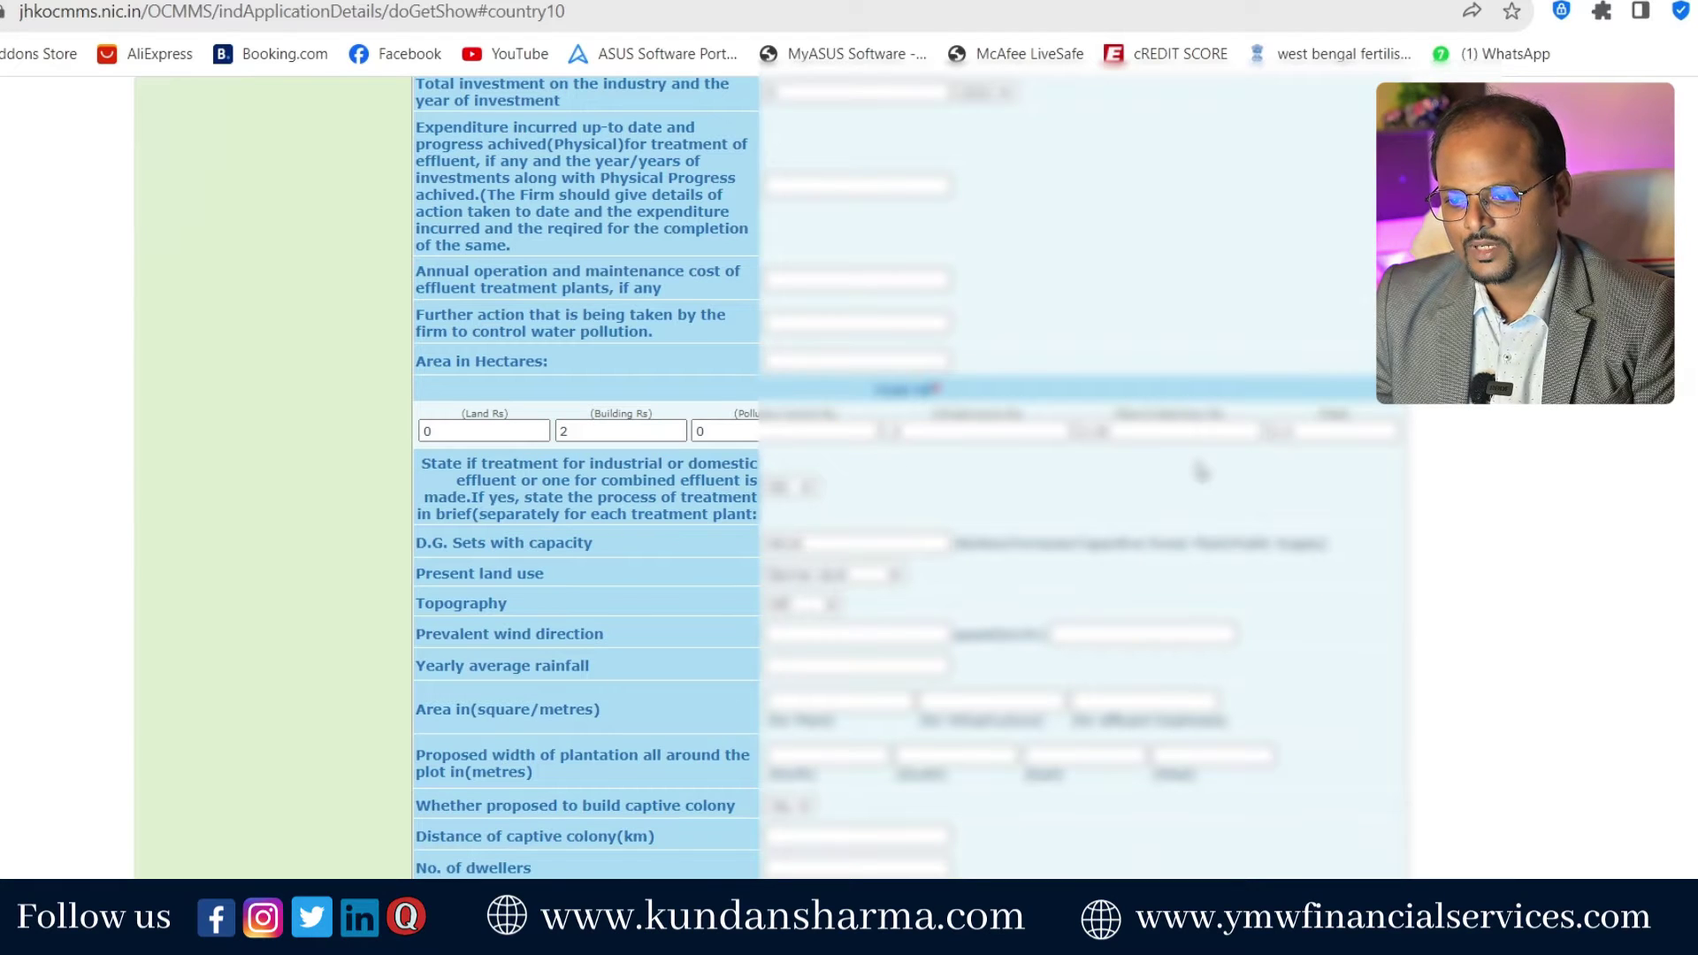
left_click(843, 351)
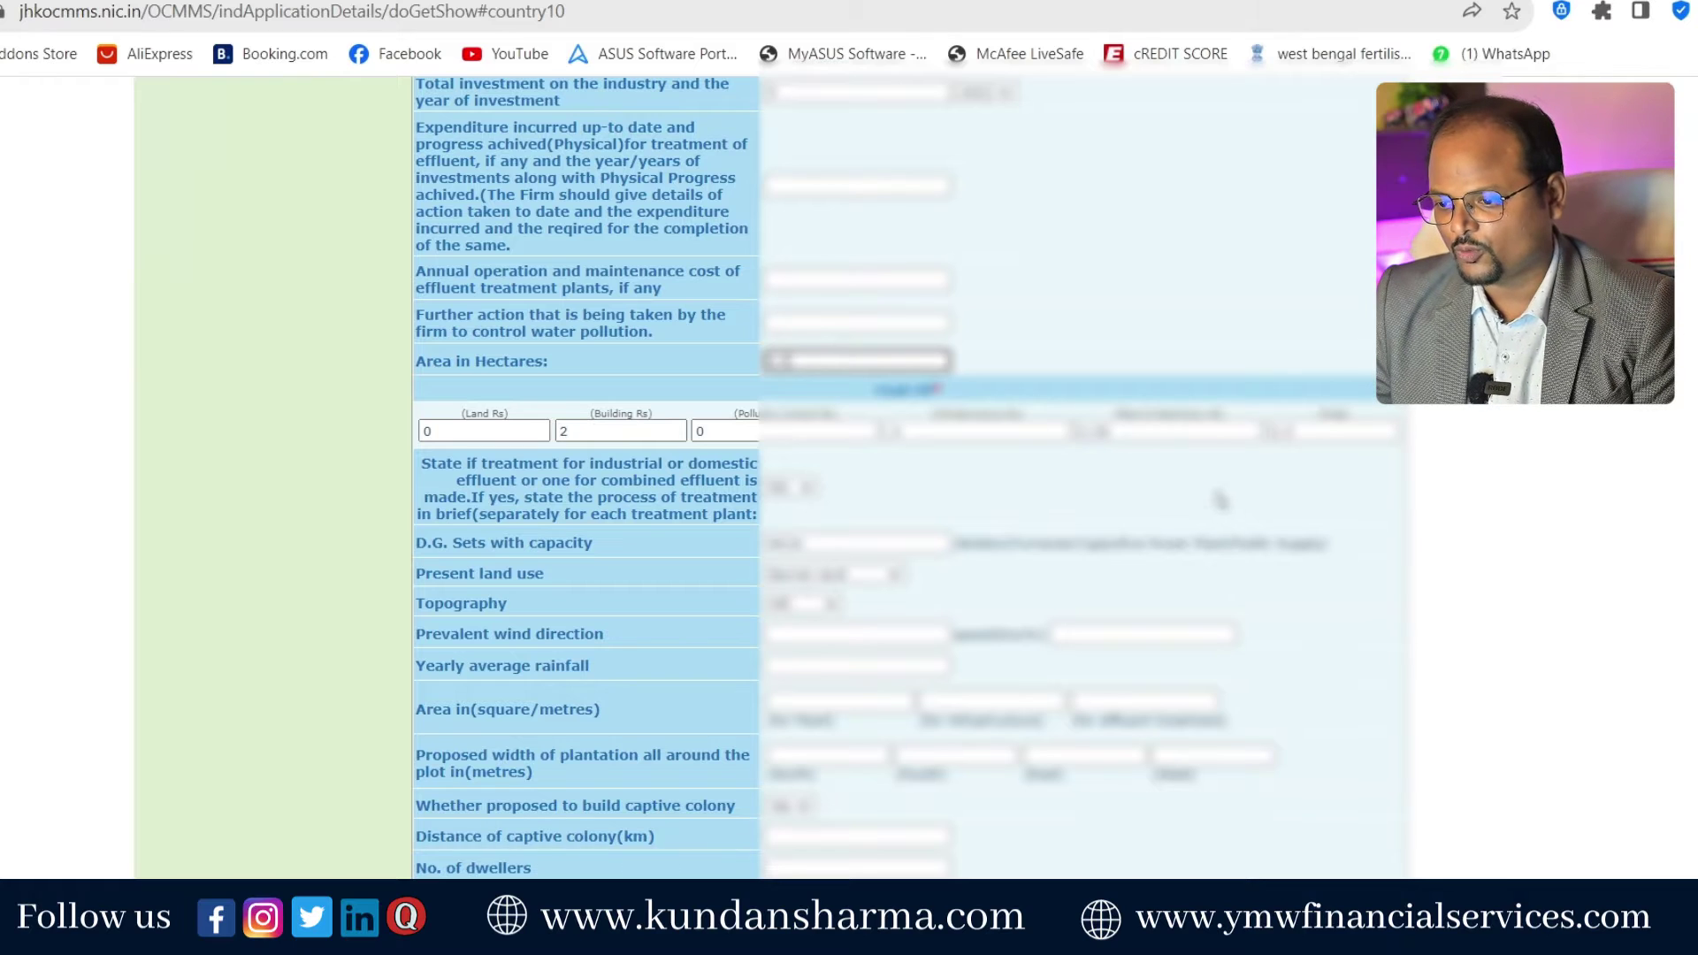
left_click(1290, 508)
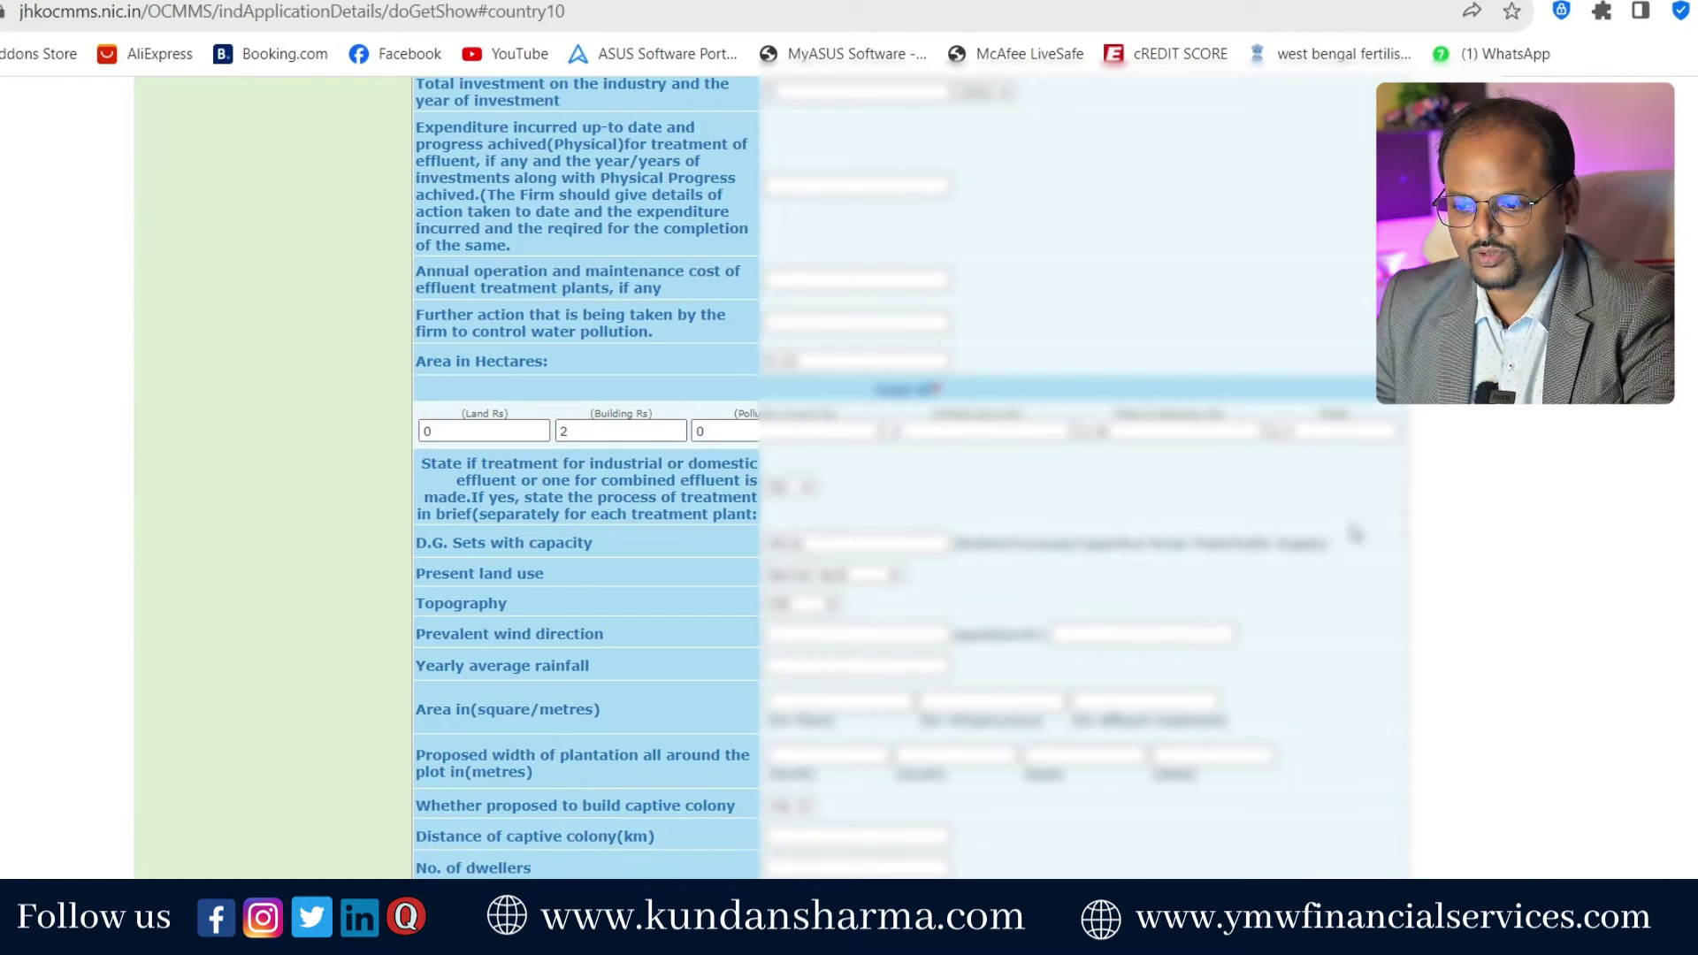
- Select the site's topography and fill in the areas in square metres for plant, infrastructure and effluent treatment
scroll(1318, 526, "down", 3)
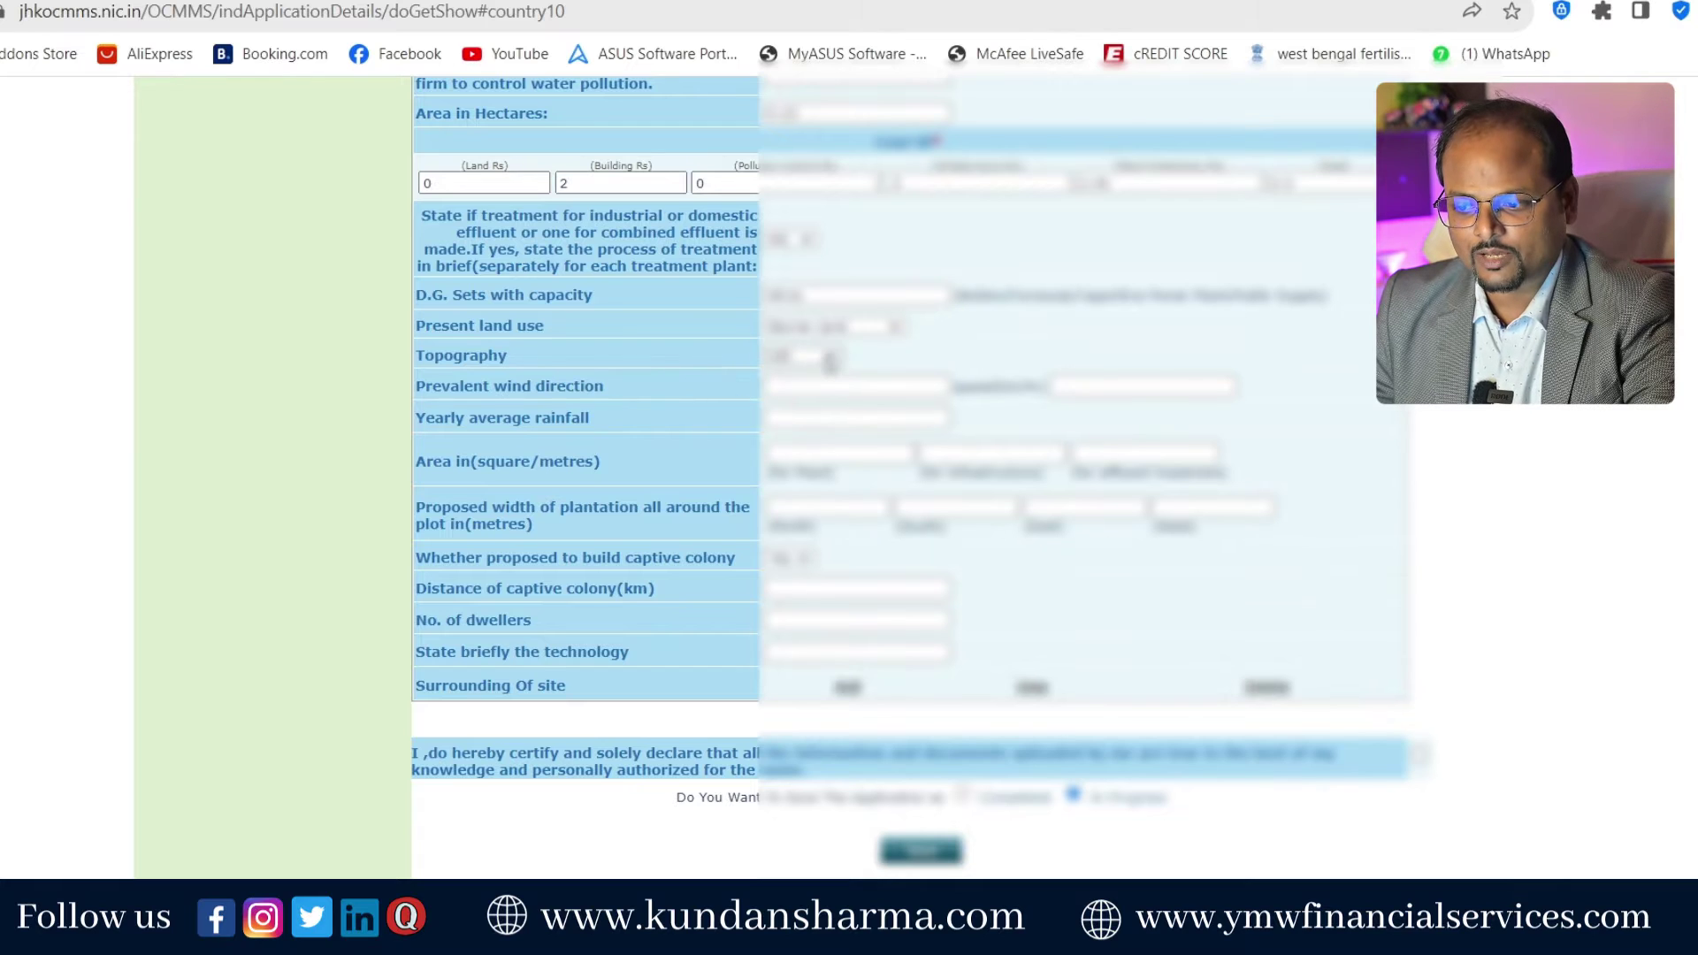
left_click(830, 358)
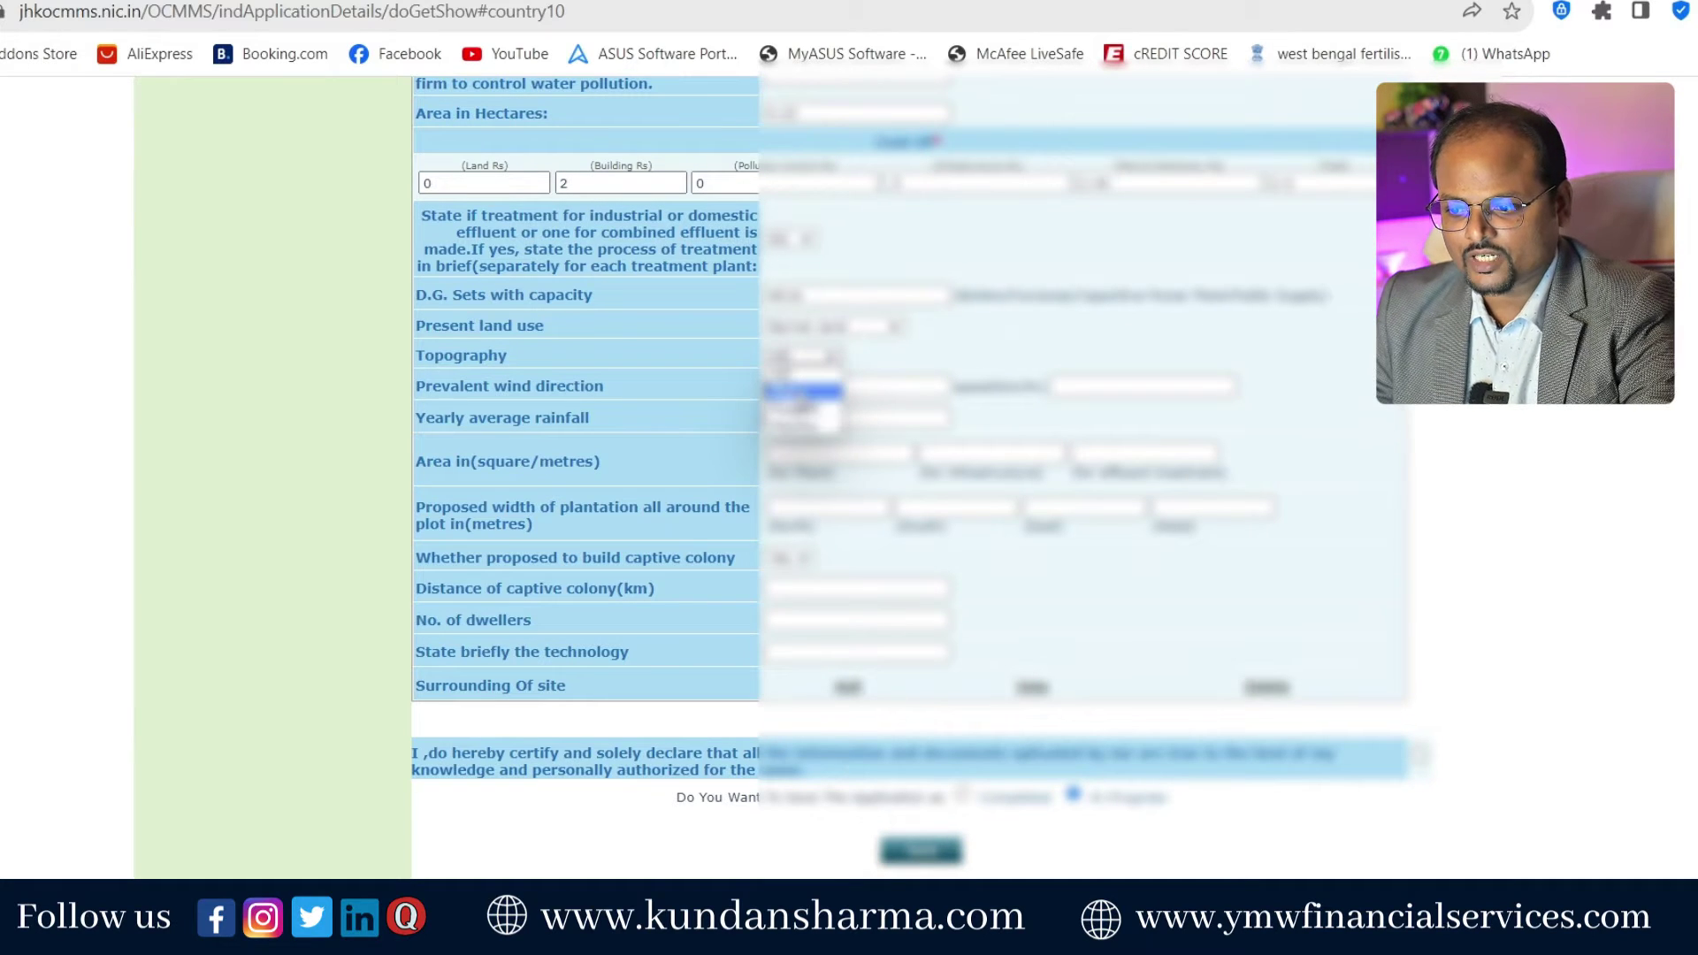
left_click(801, 390)
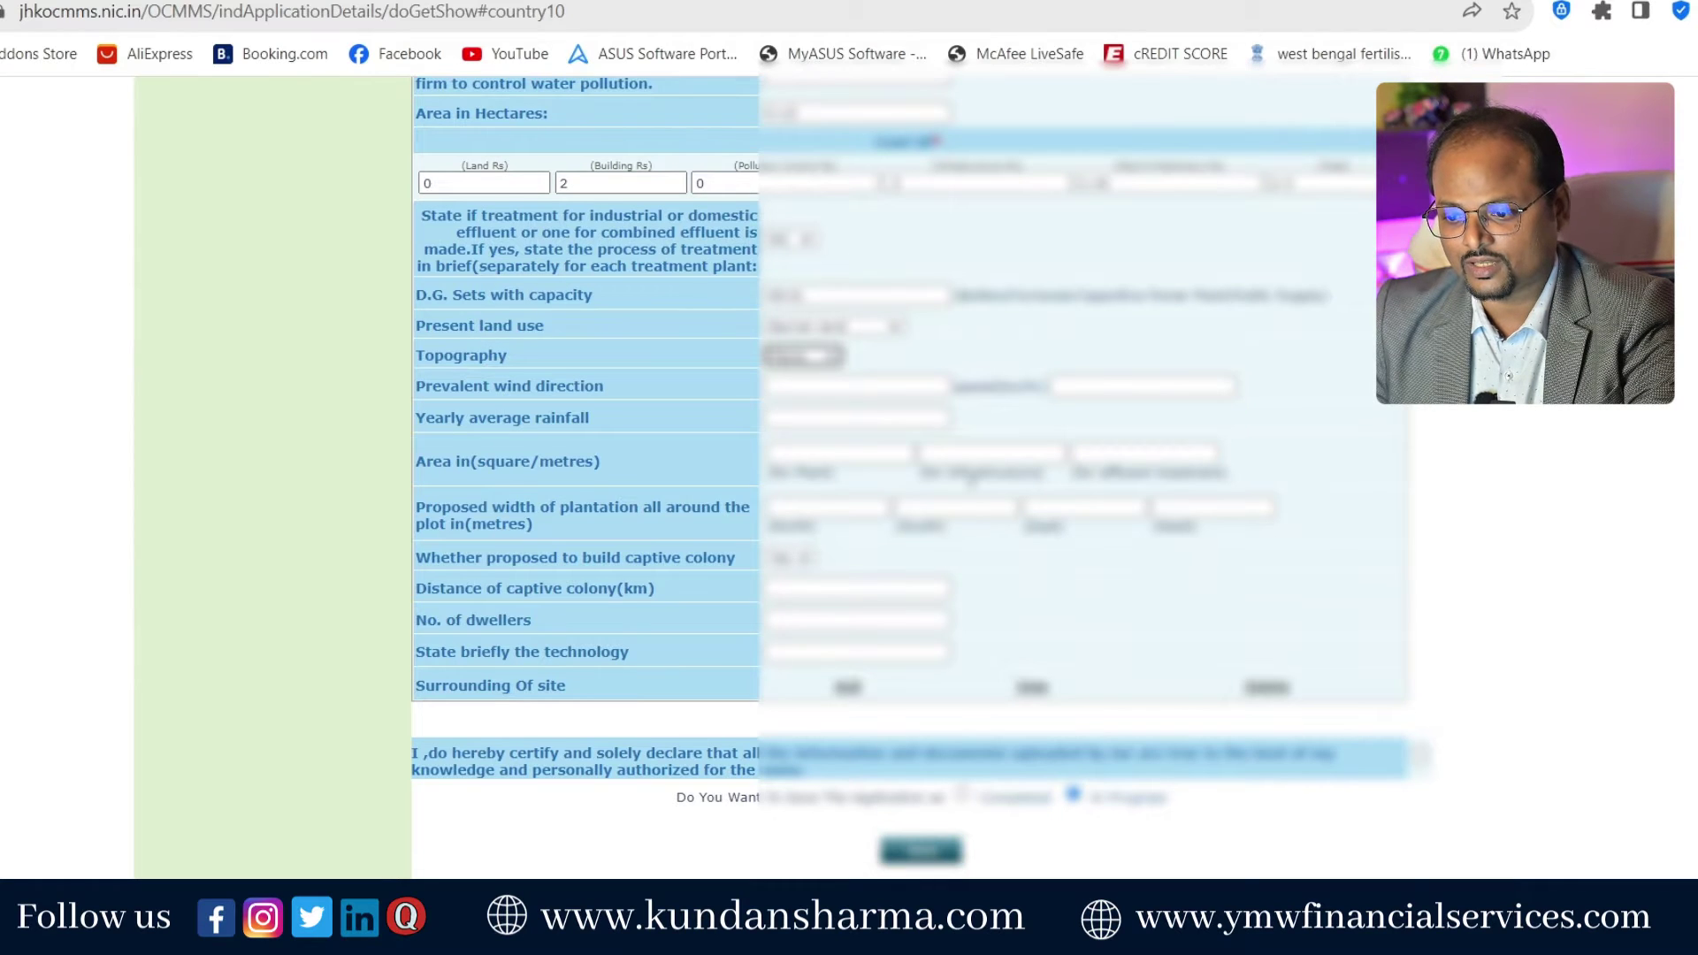
- View the recorded Product Details in the Product section and close the pop-up window
scroll(804, 732, "up", 2)
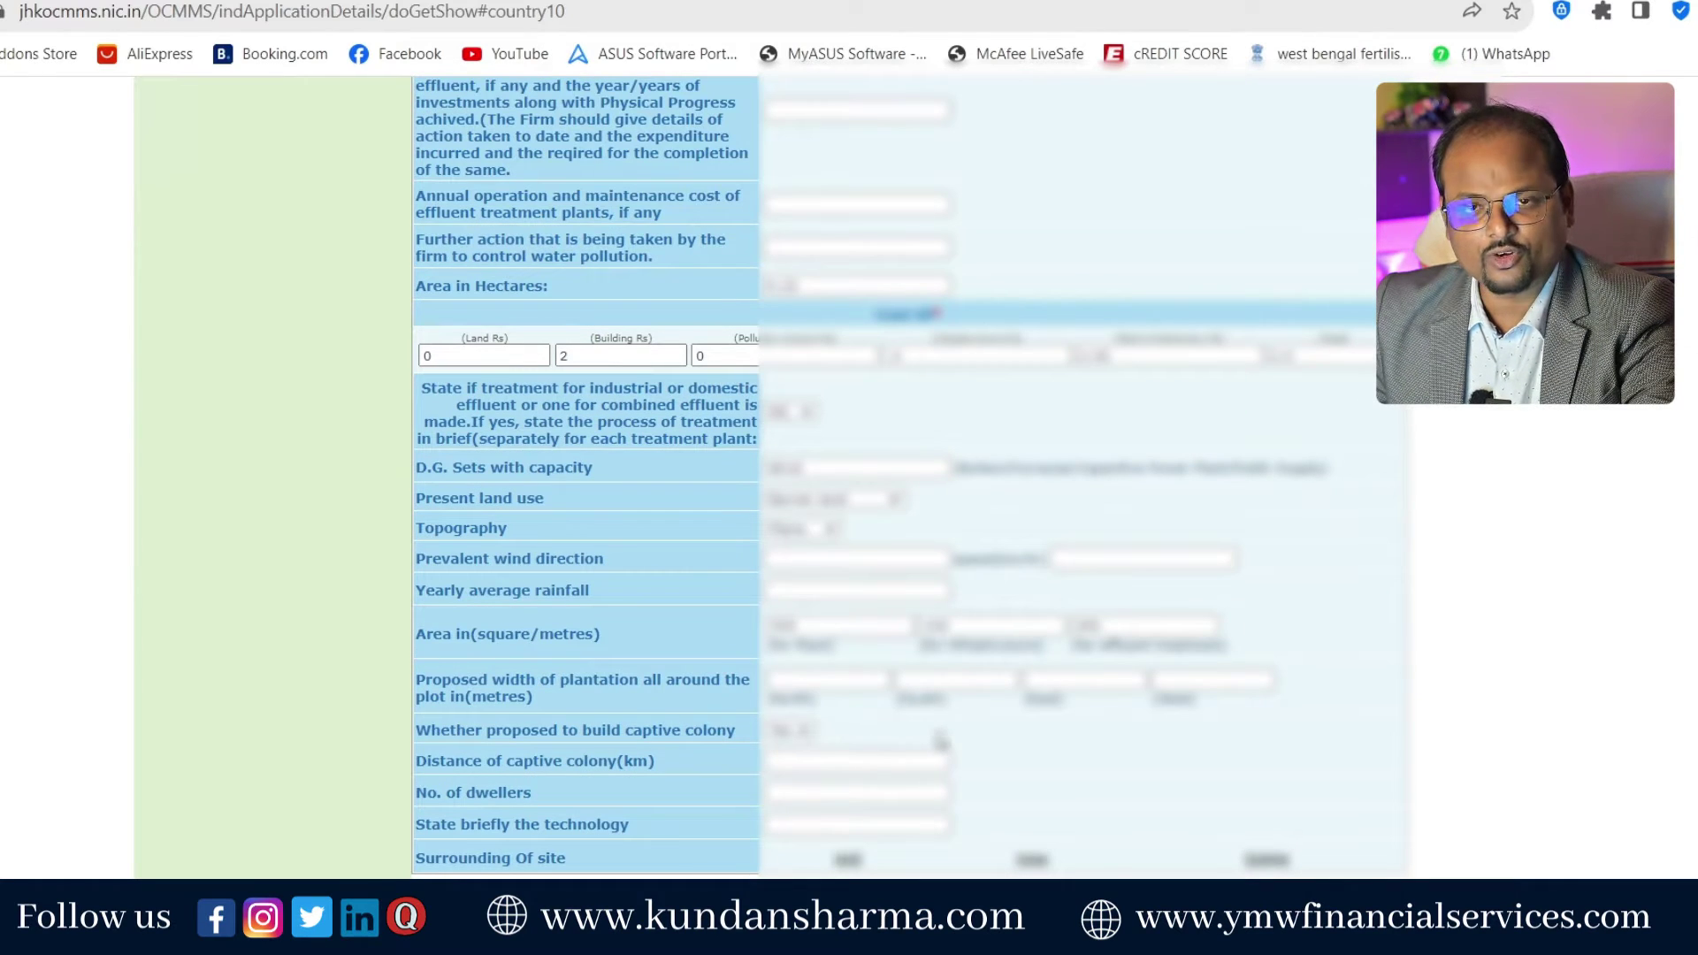
scroll(942, 741, "up", 8)
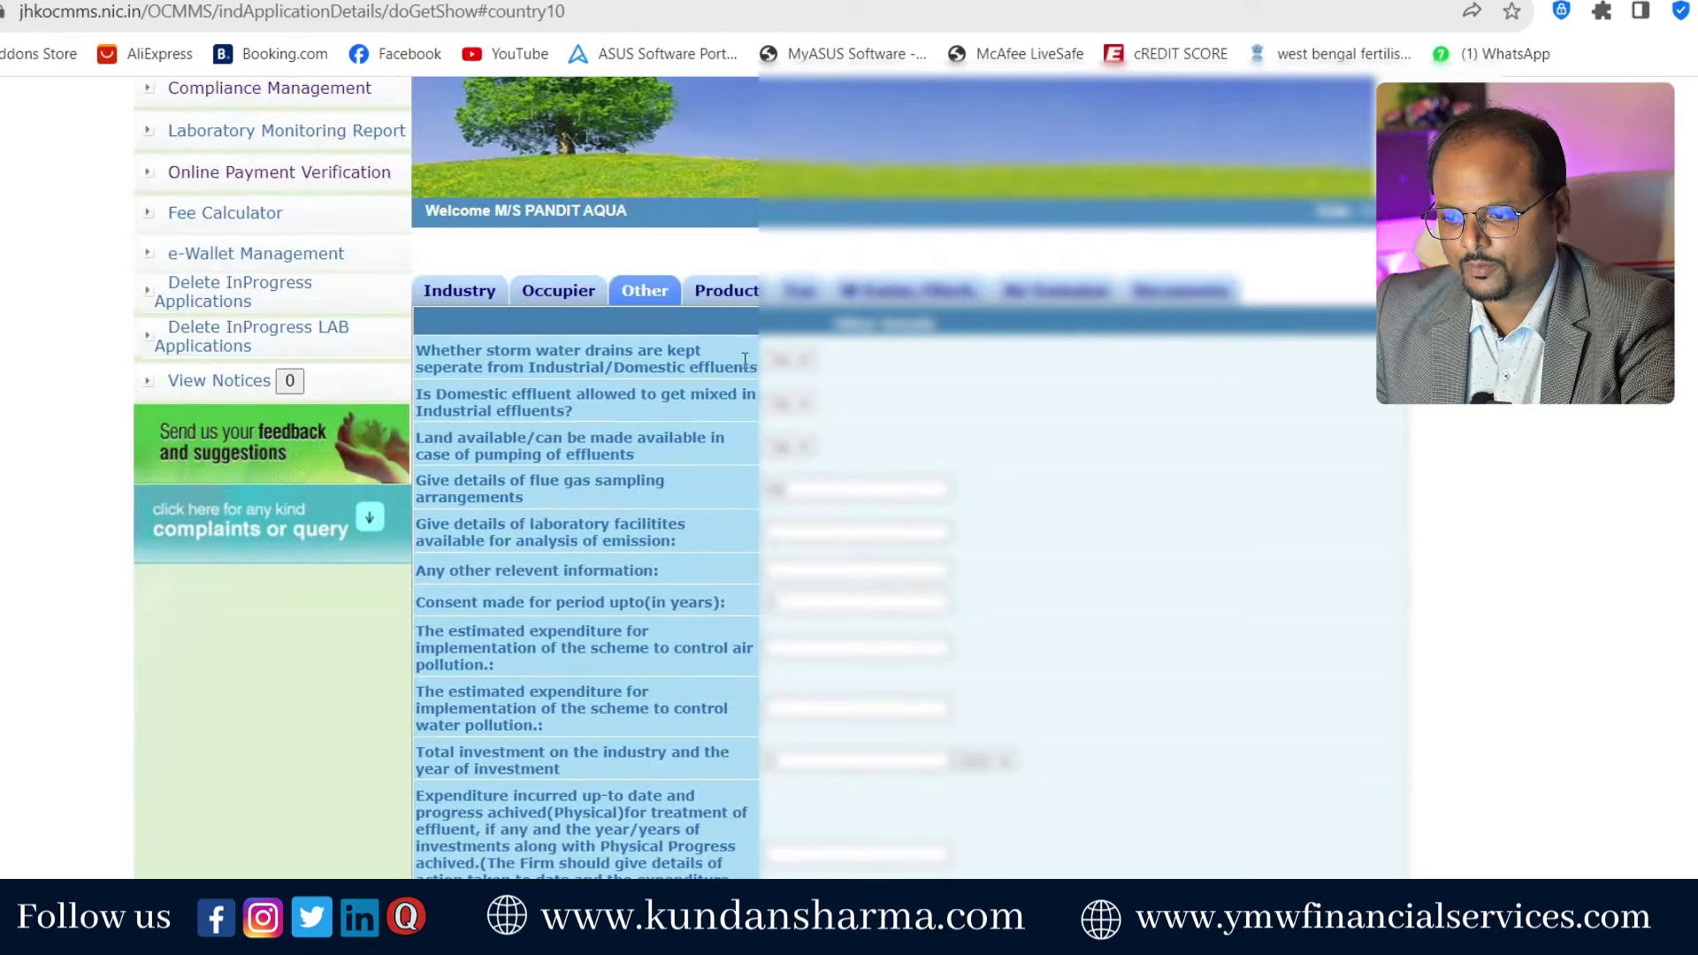
left_click(721, 290)
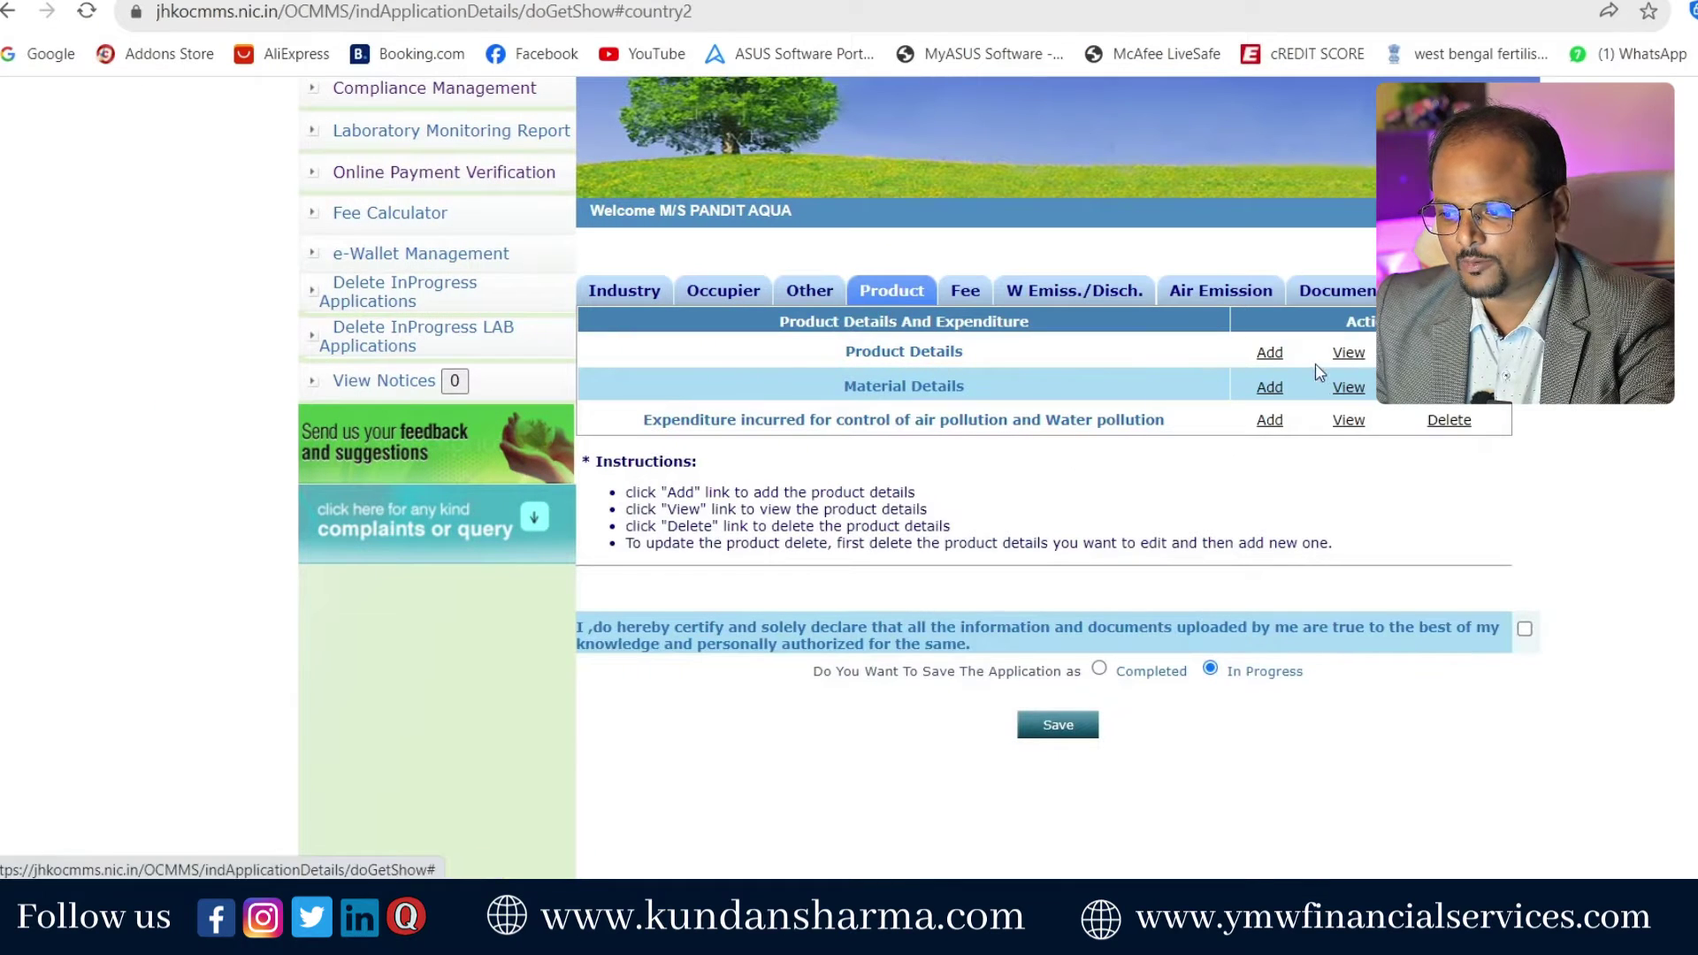
left_click(1346, 353)
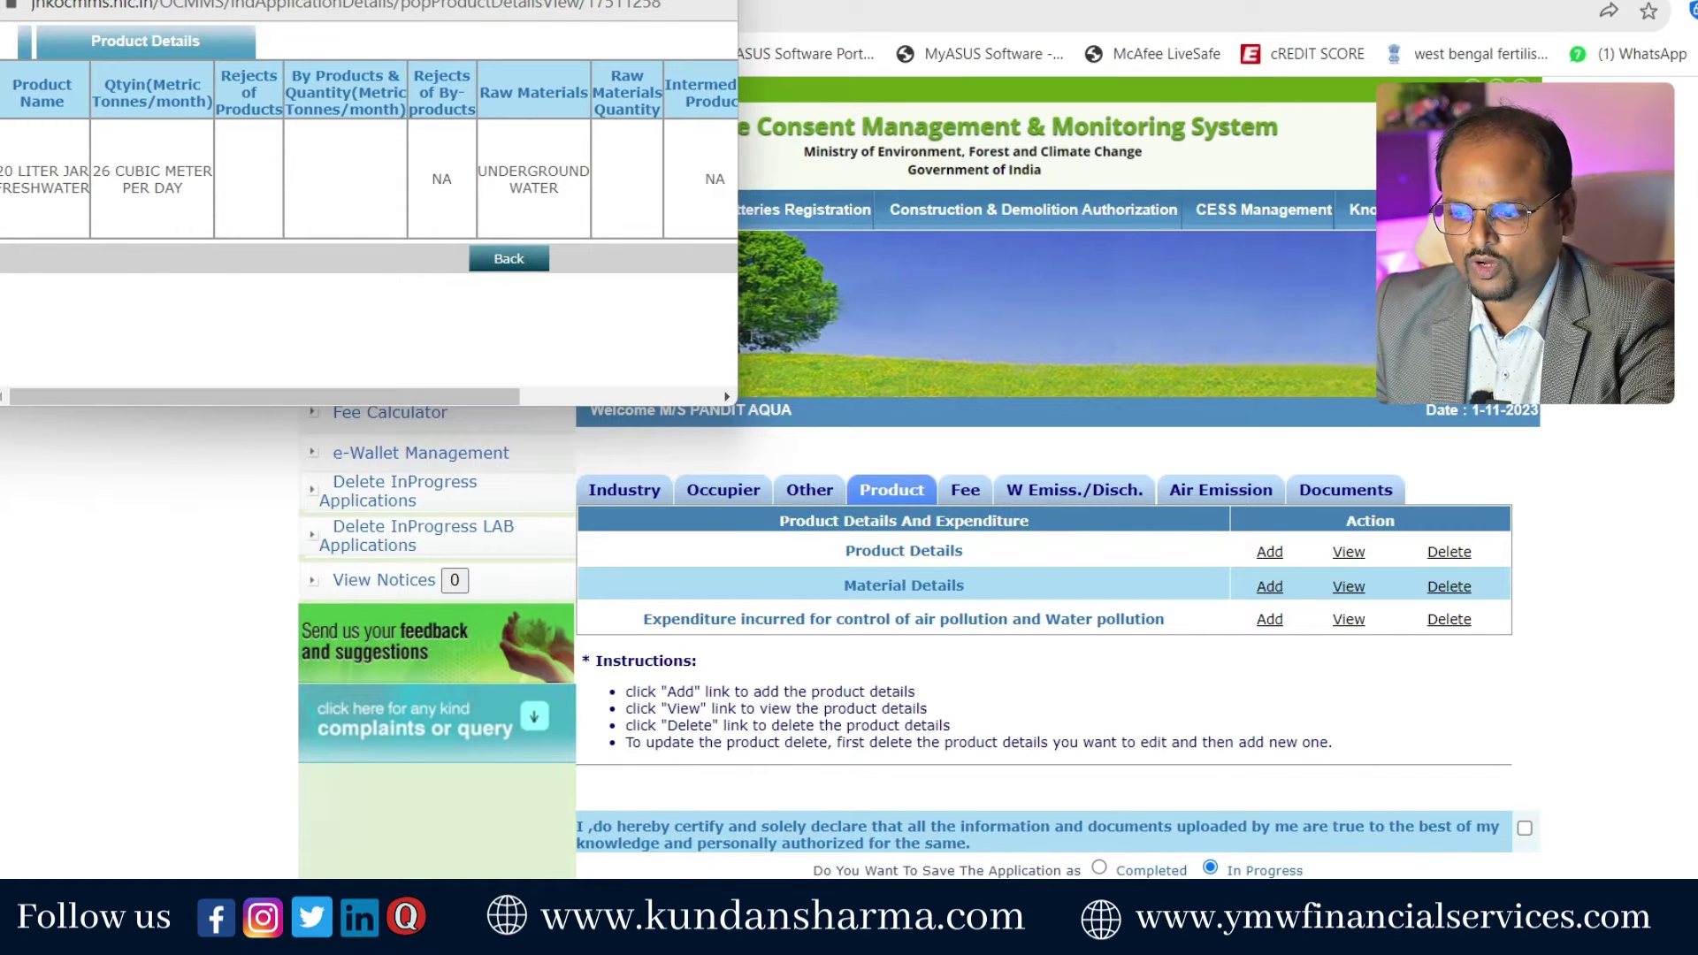
left_click(699, 4)
left_click(718, 1)
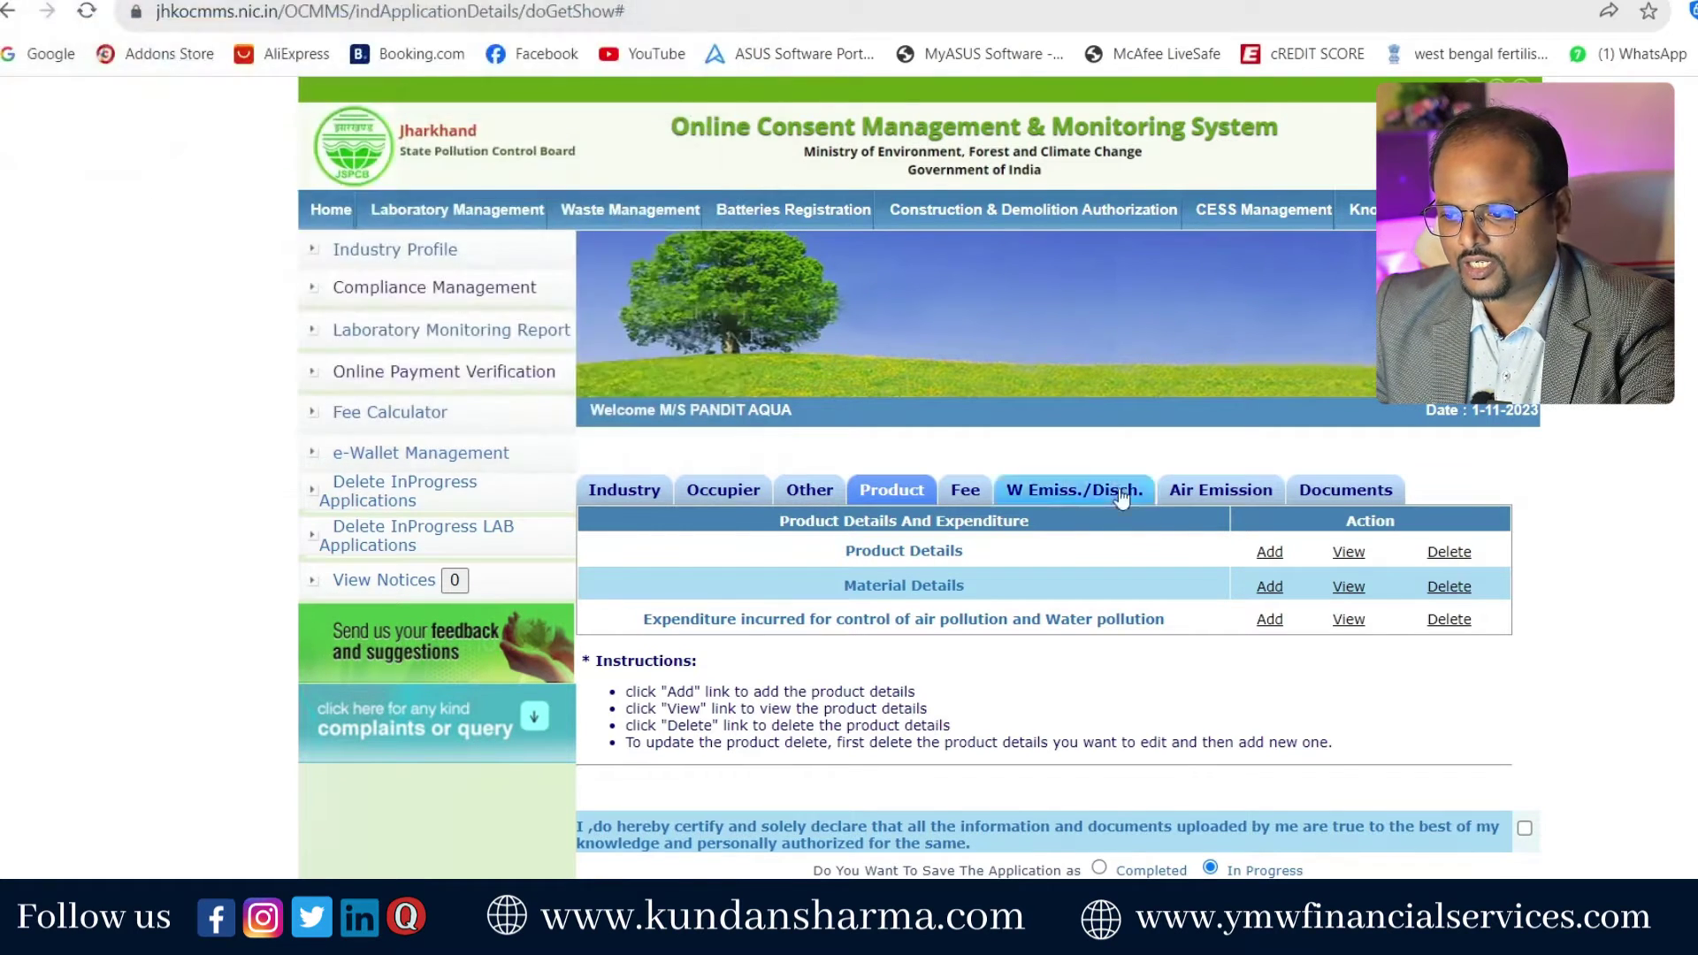
- Review the entry forms for adding Product Details and Material Details in the Product section
left_click(1270, 552)
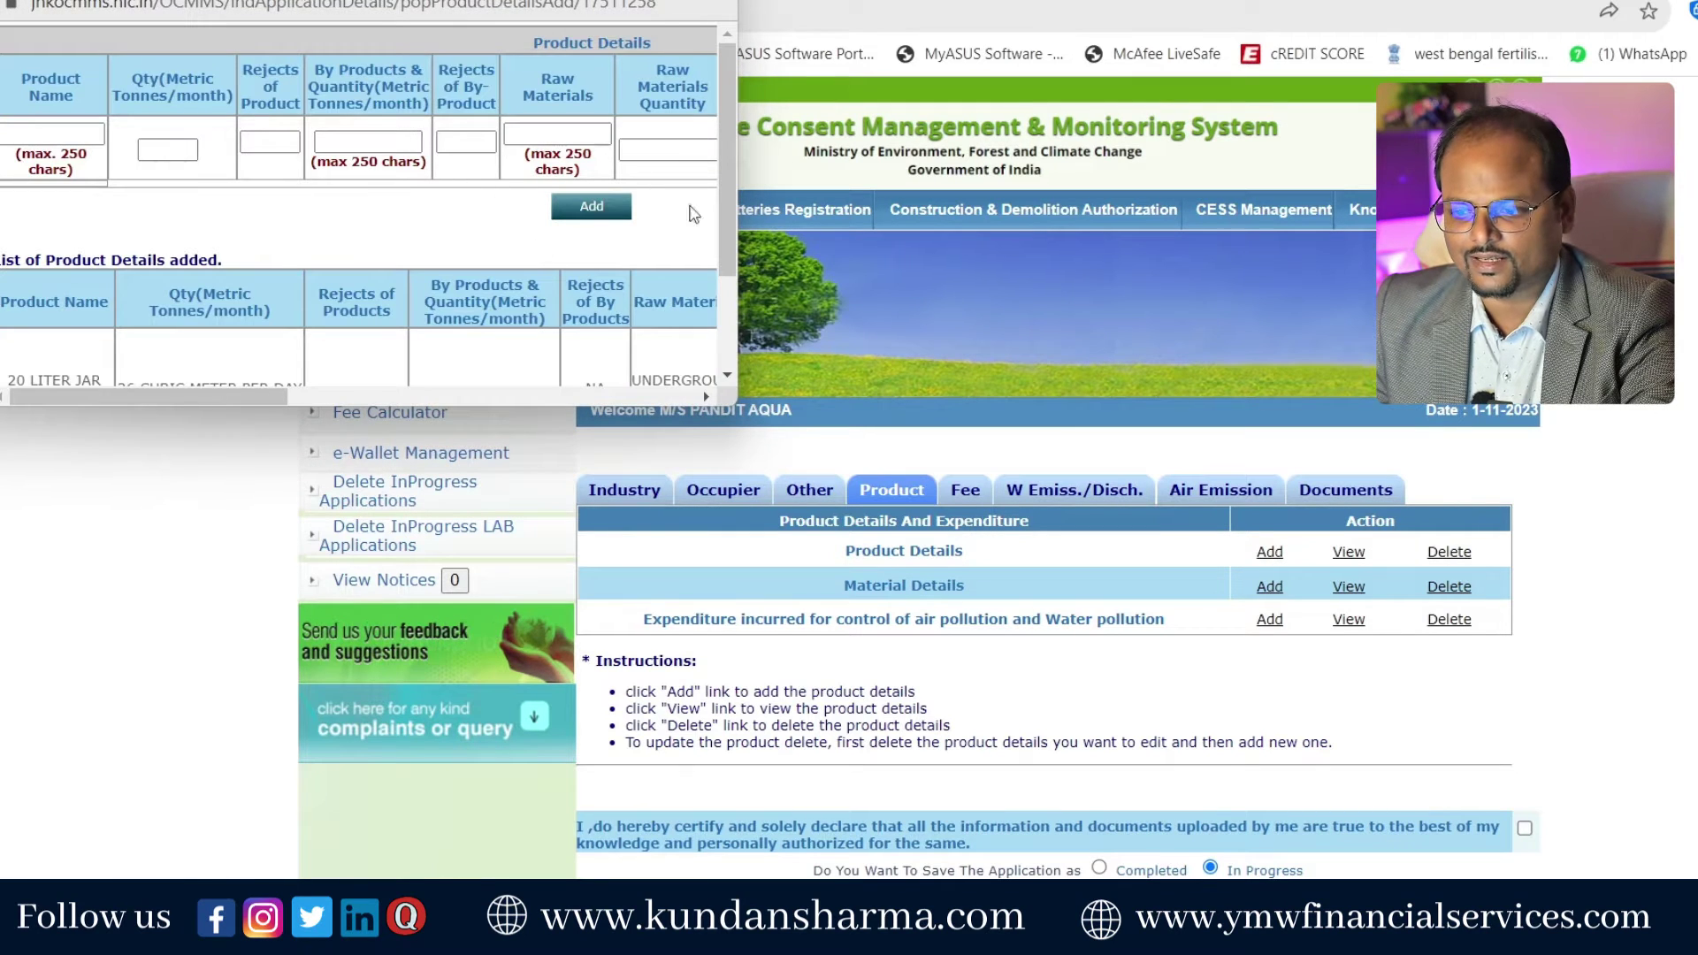
left_click(714, 2)
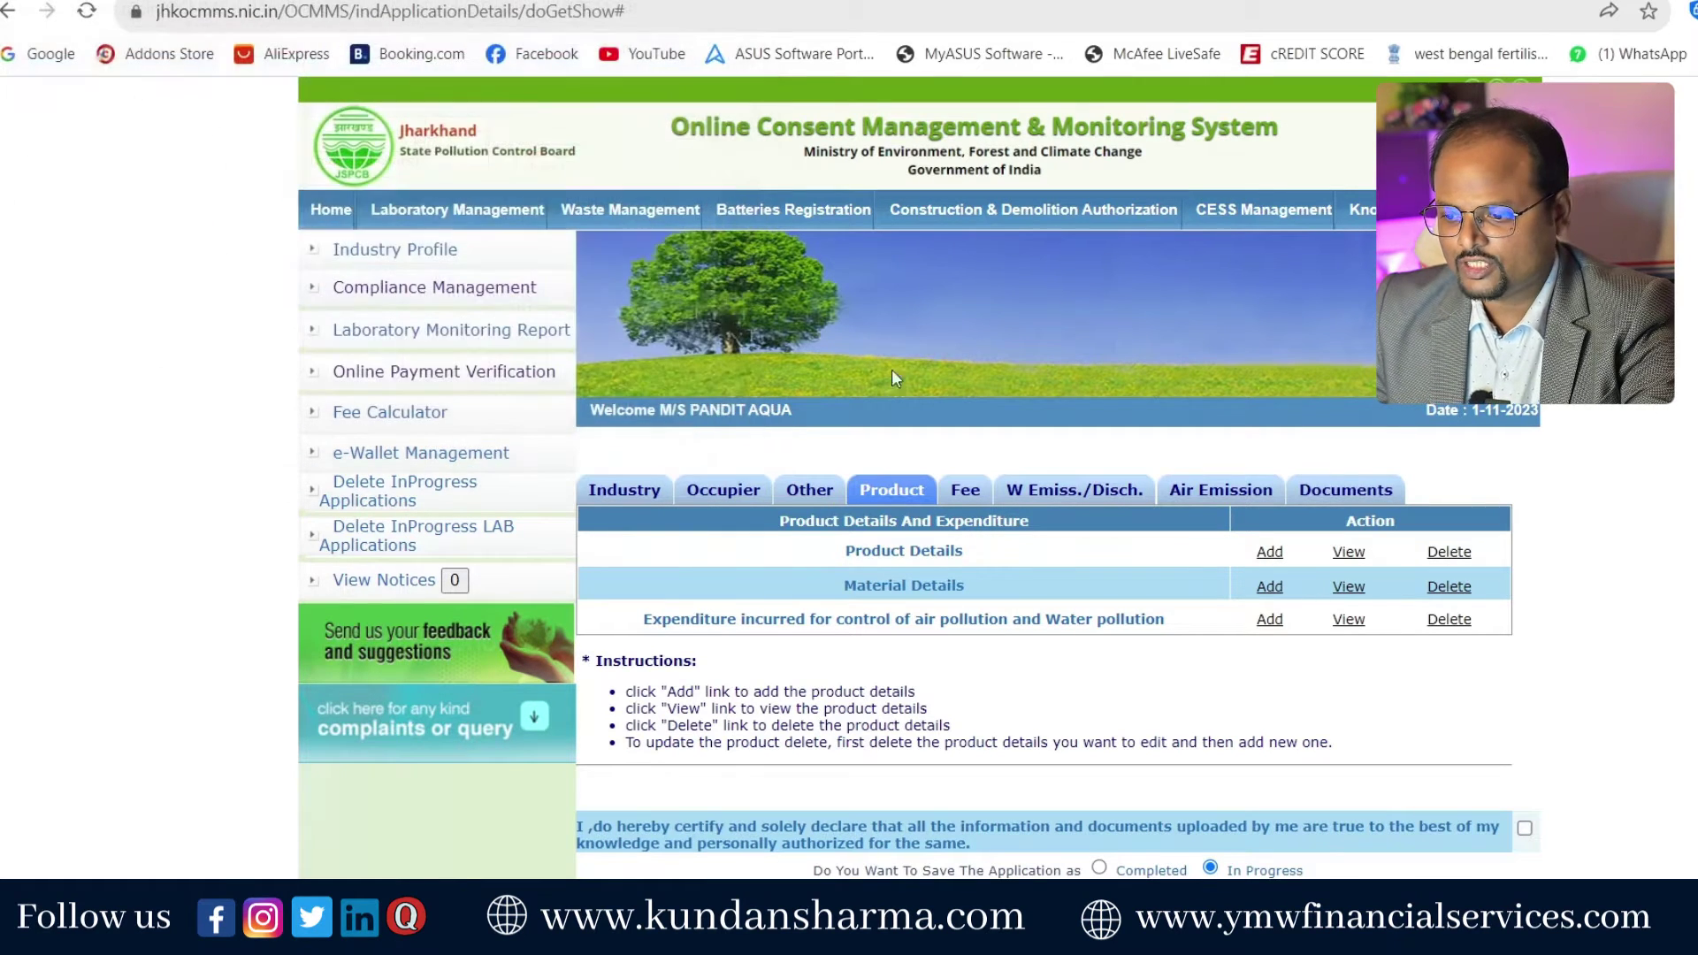
left_click(1270, 588)
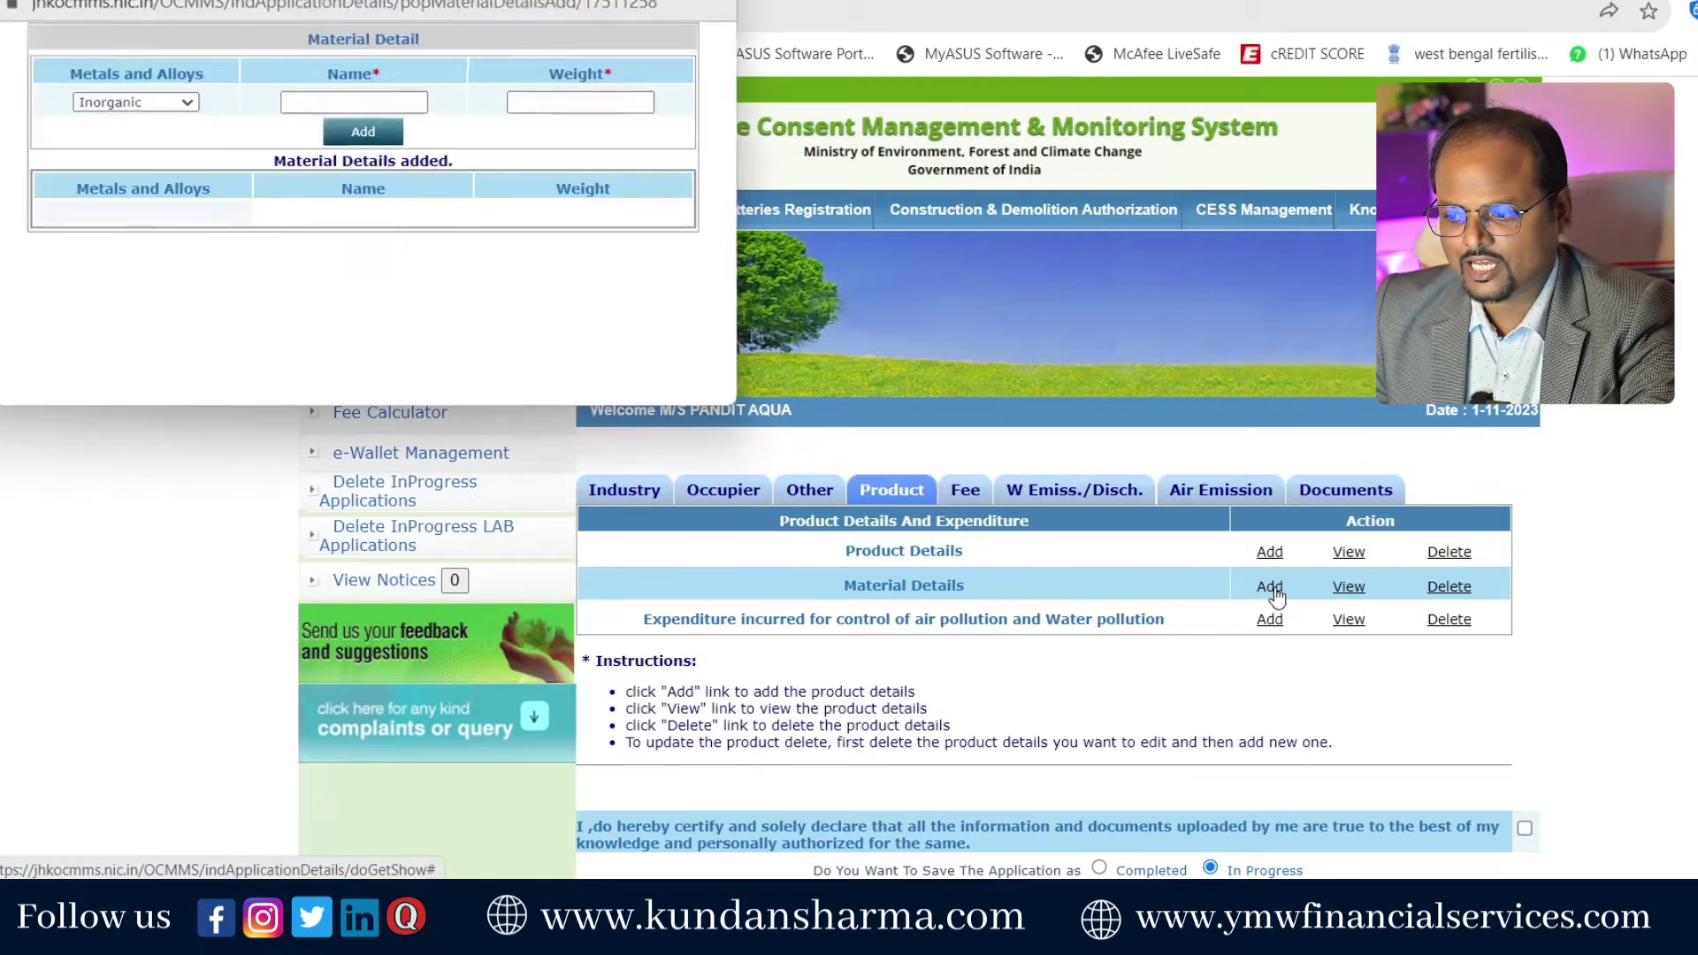
left_click(152, 105)
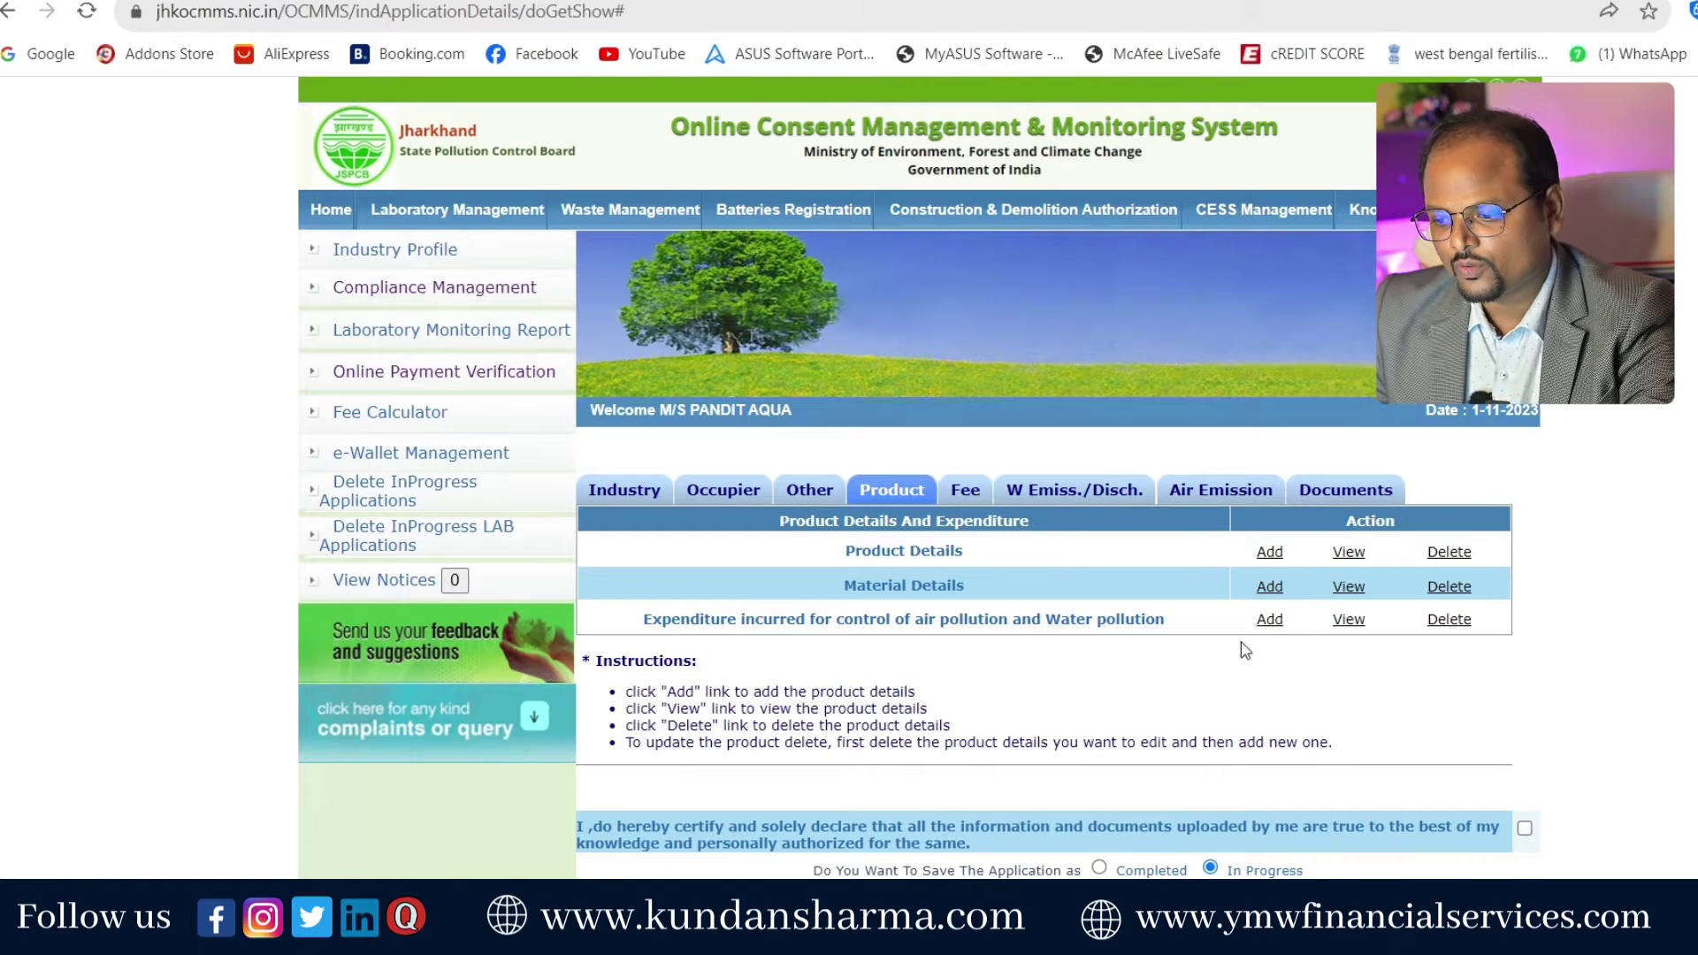
- In the pollution control expenditure form, choose Water Pollution and completion year 2023, and close the form without adding the entry
left_click(1271, 620)
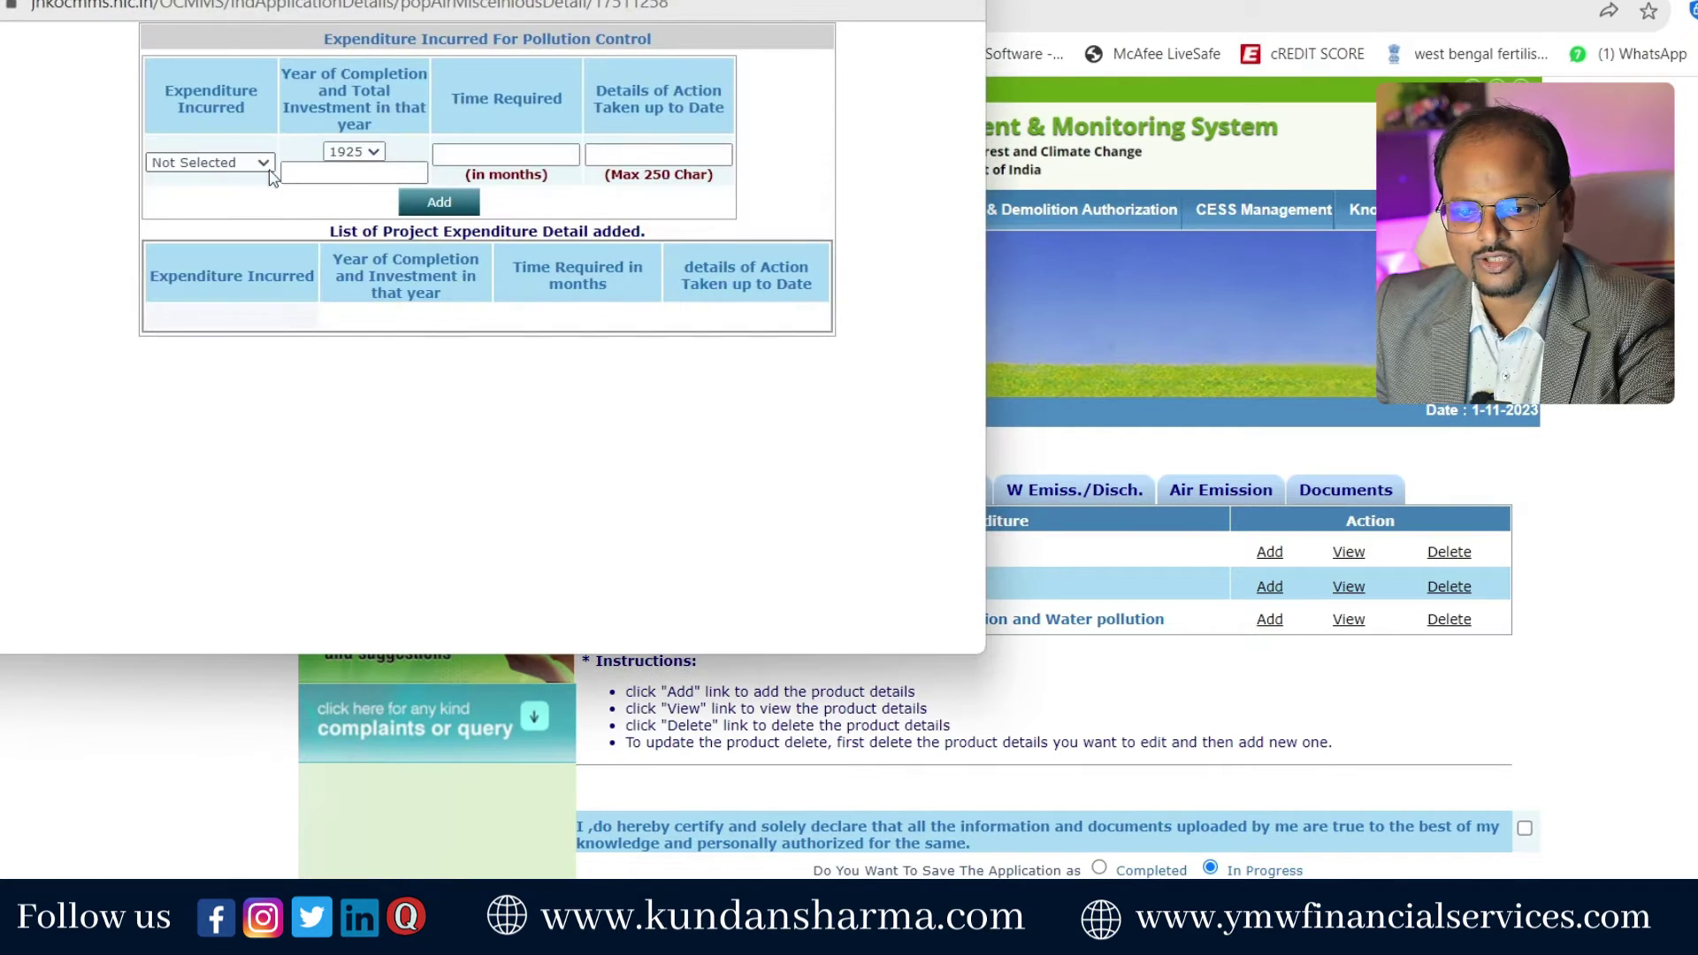
left_click(253, 163)
left_click(230, 216)
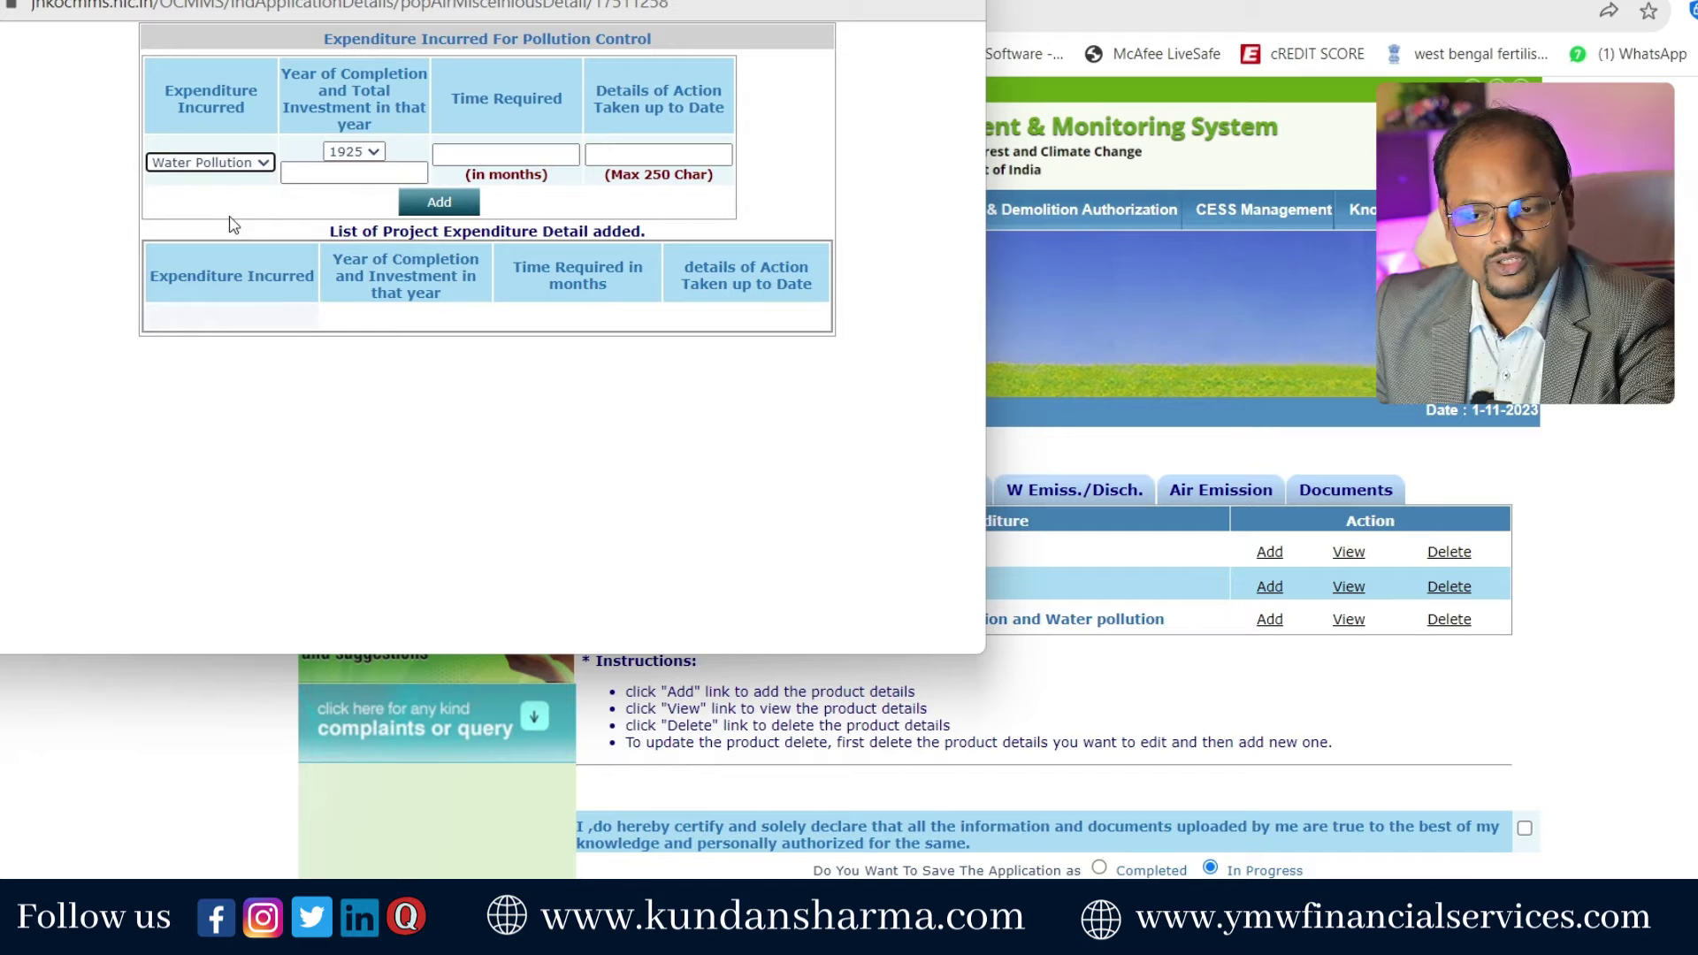
left_click(344, 166)
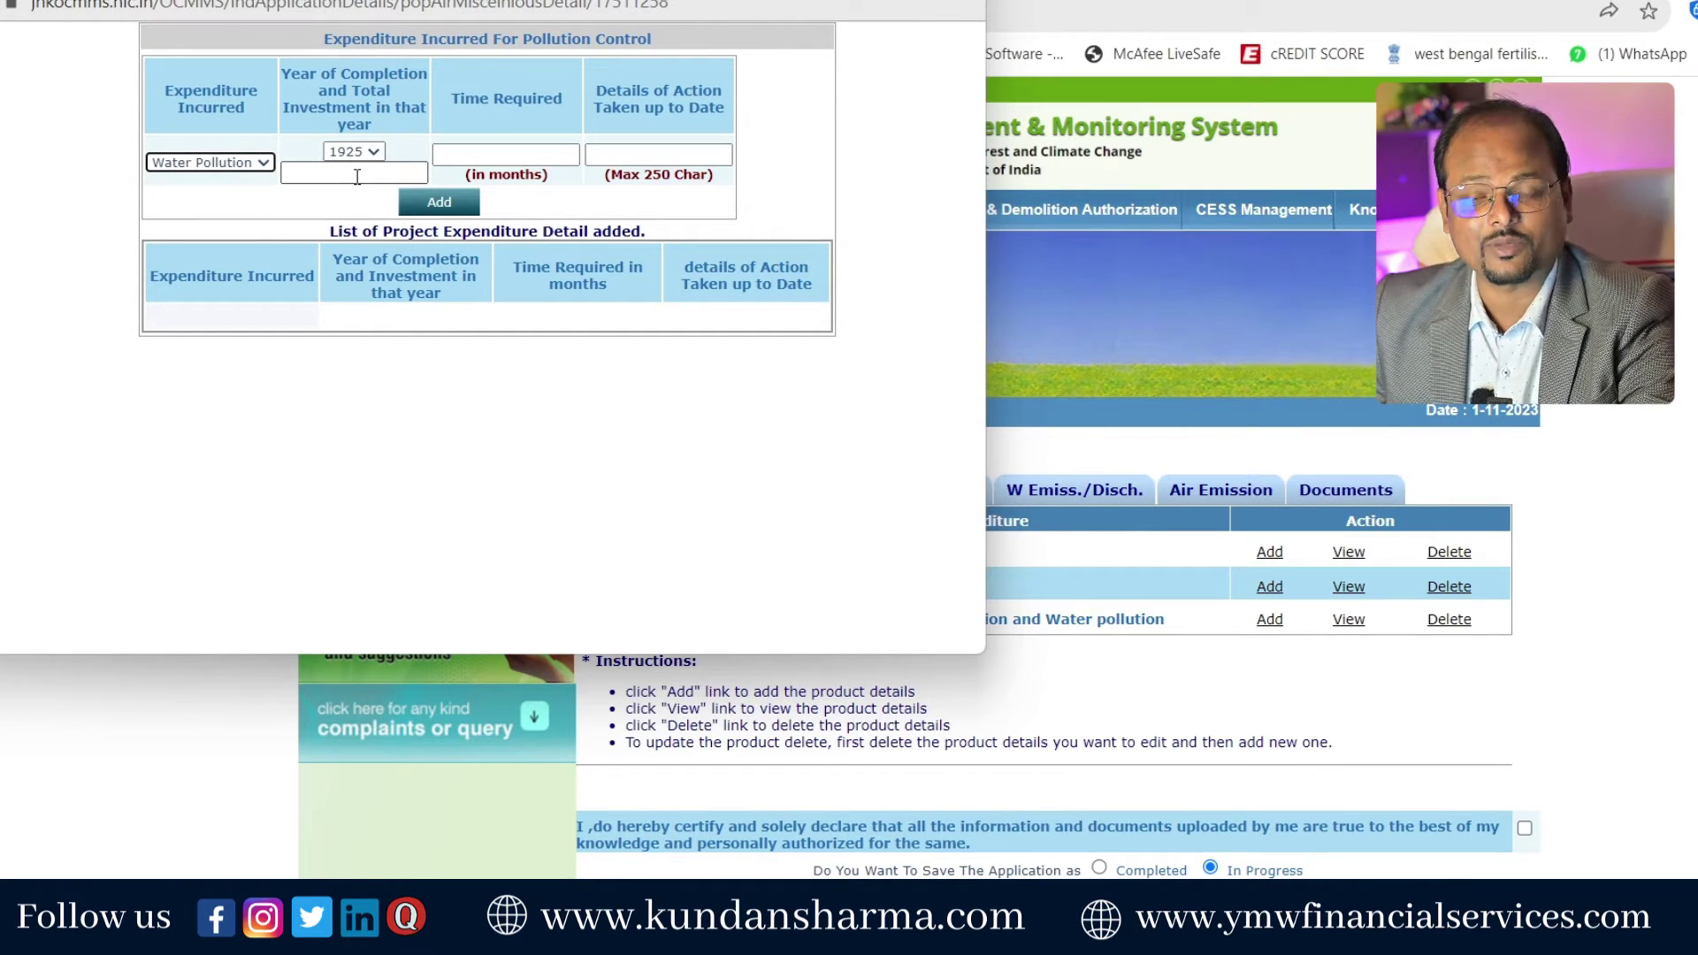
left_click(353, 152)
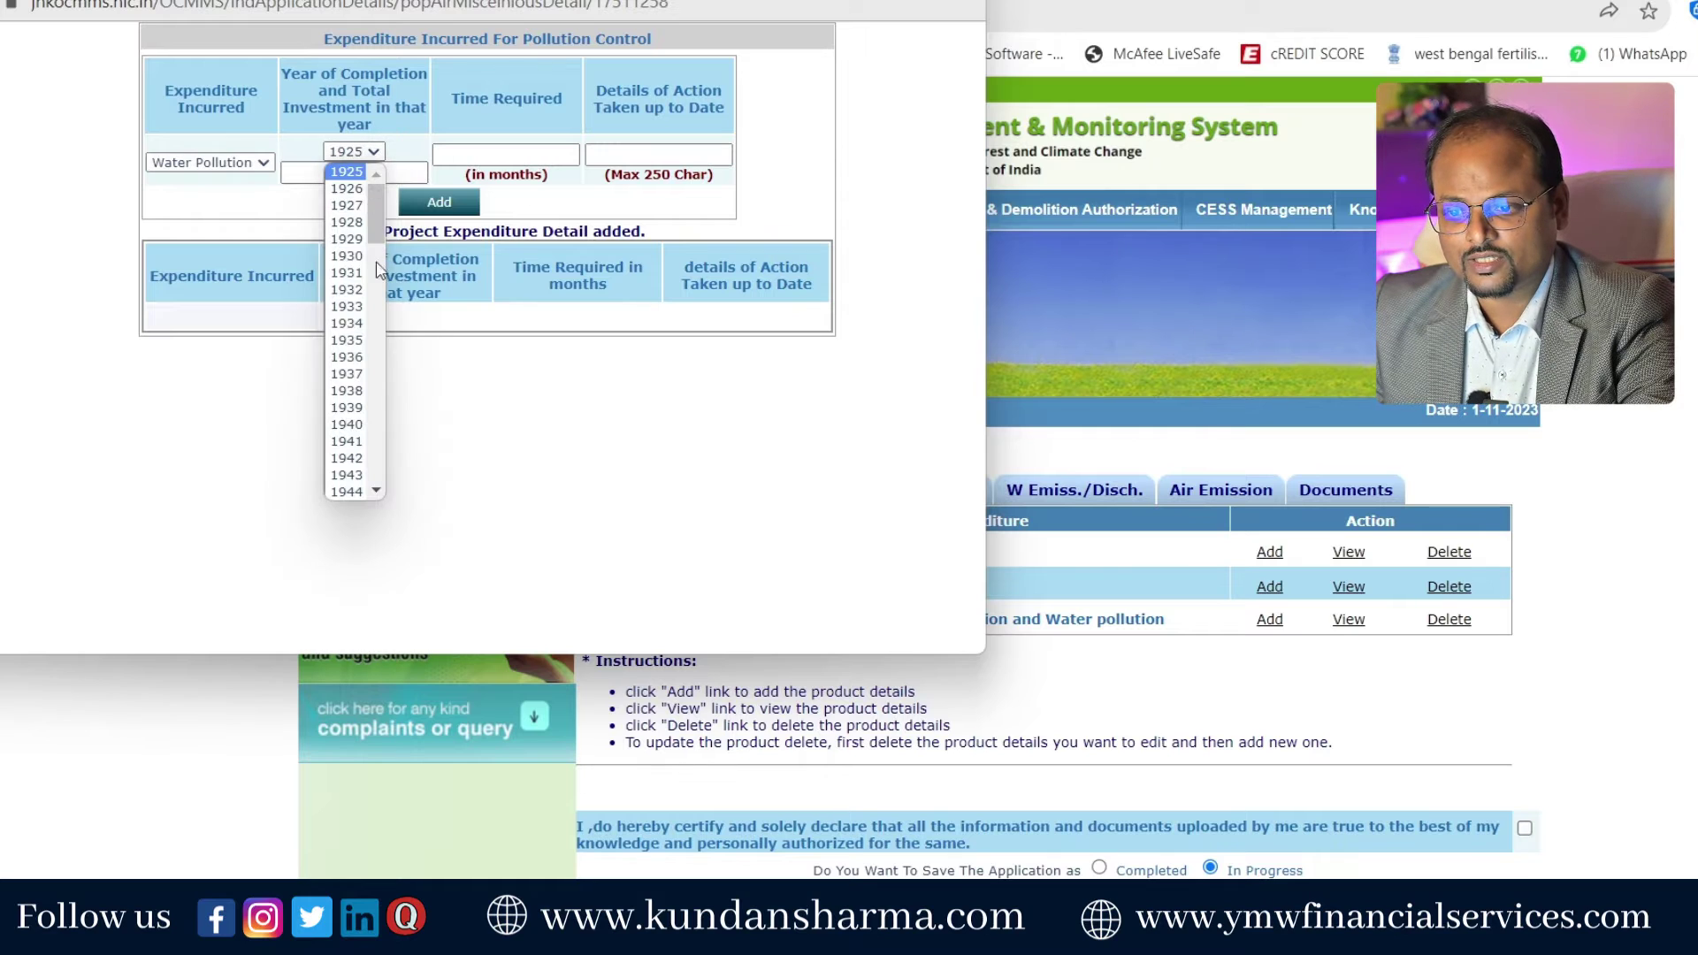
scroll(379, 268, "down", 15)
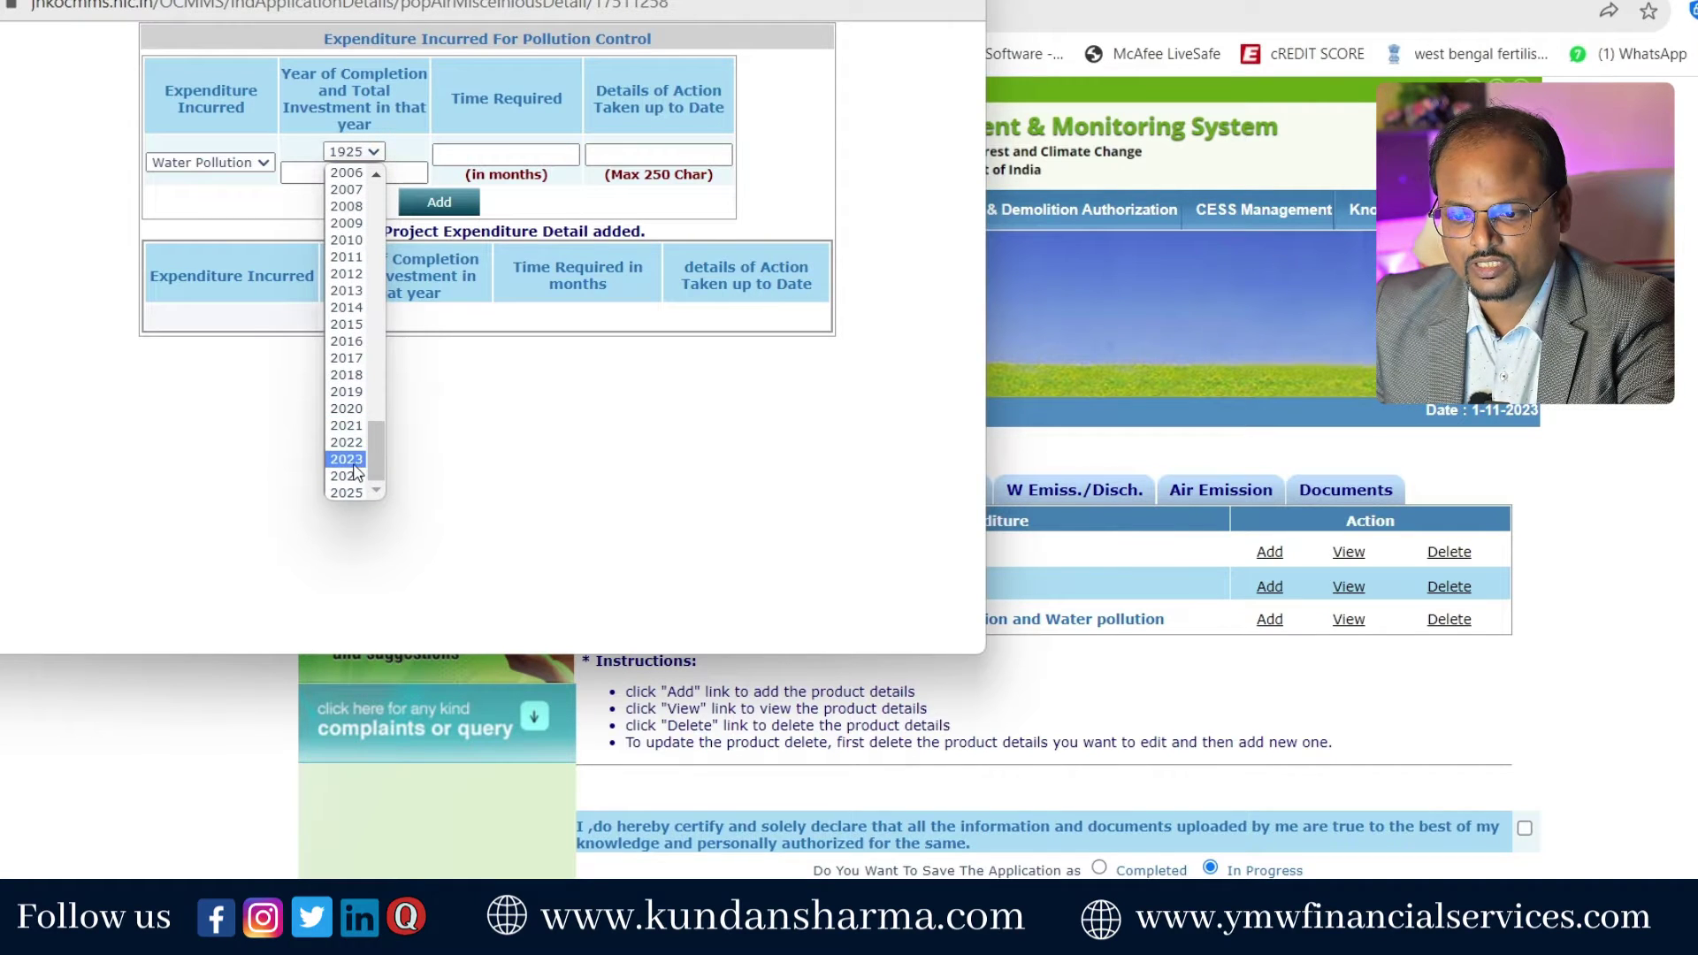
left_click(354, 464)
left_click(476, 154)
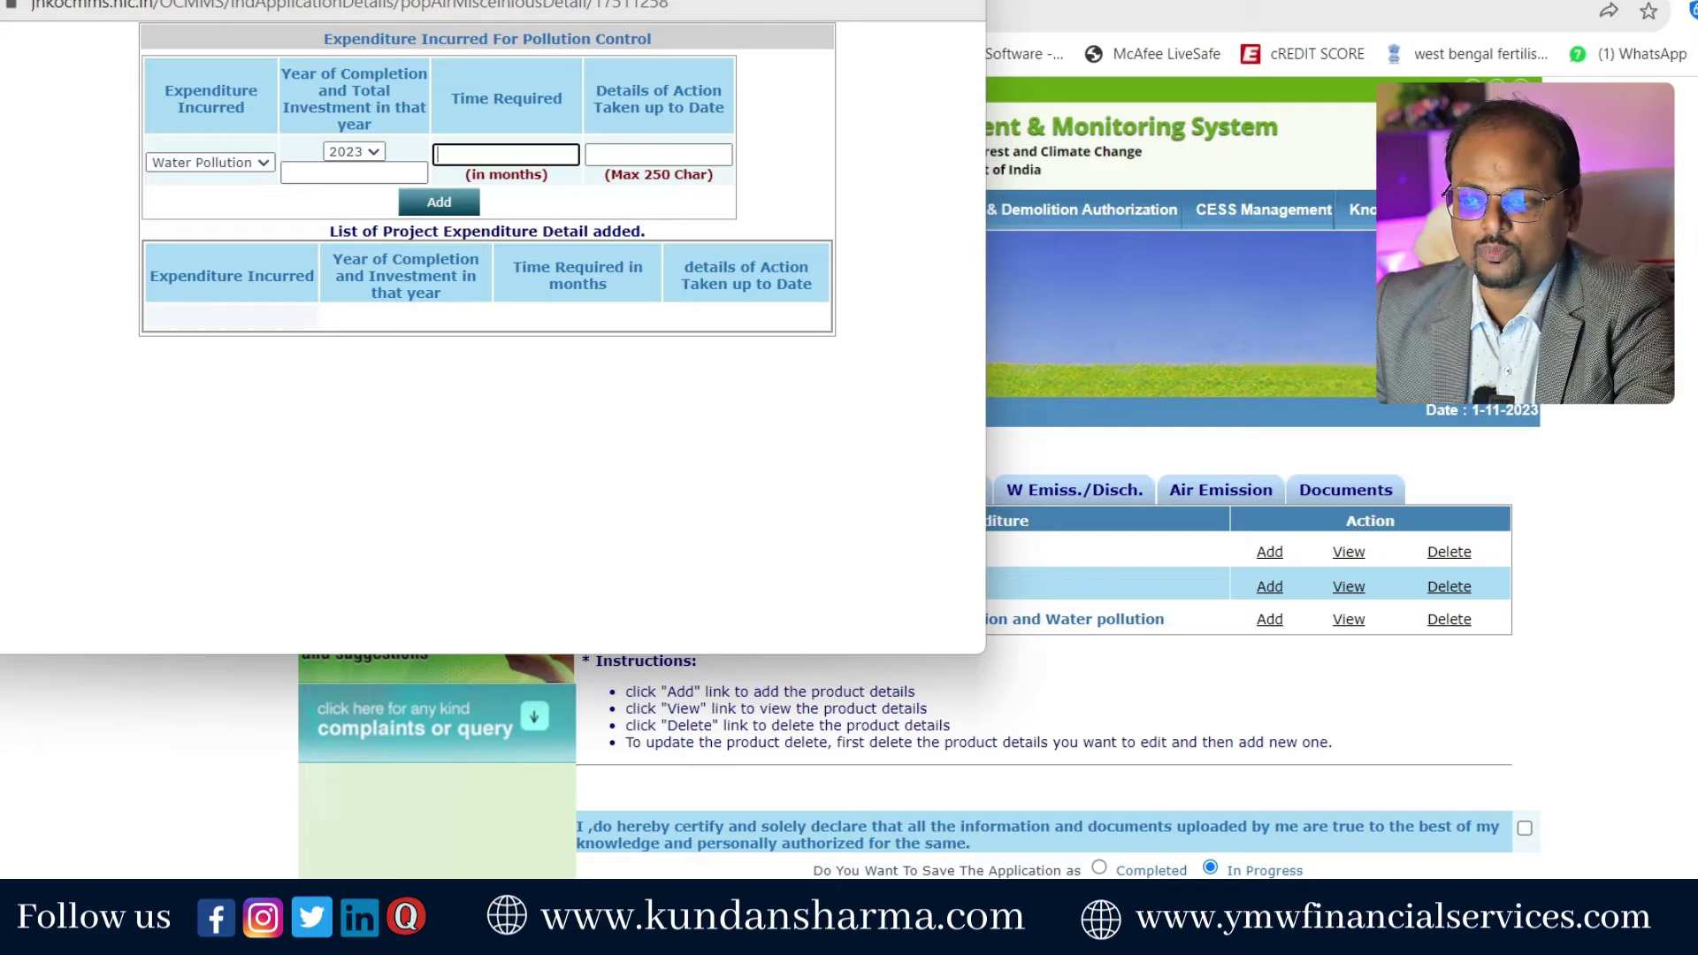
left_click(963, 2)
- Set the number of years to 2 in the Fee section and calculate the applicable fee
scroll(1535, 766, "down", 3)
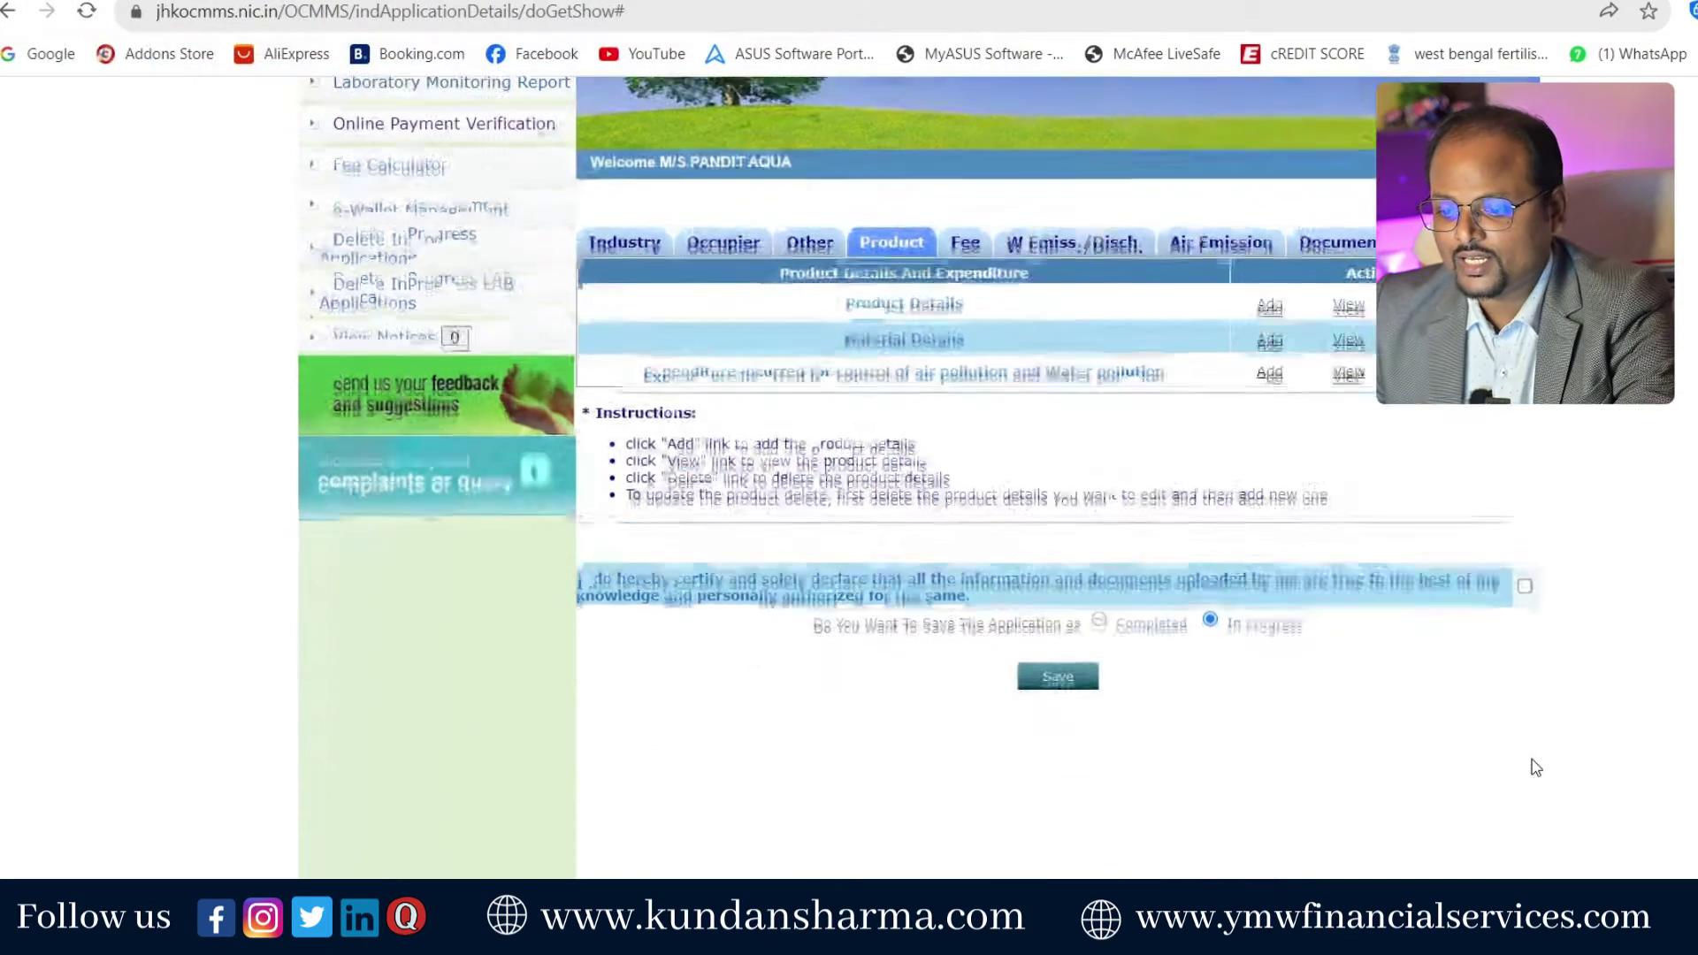
left_click(965, 242)
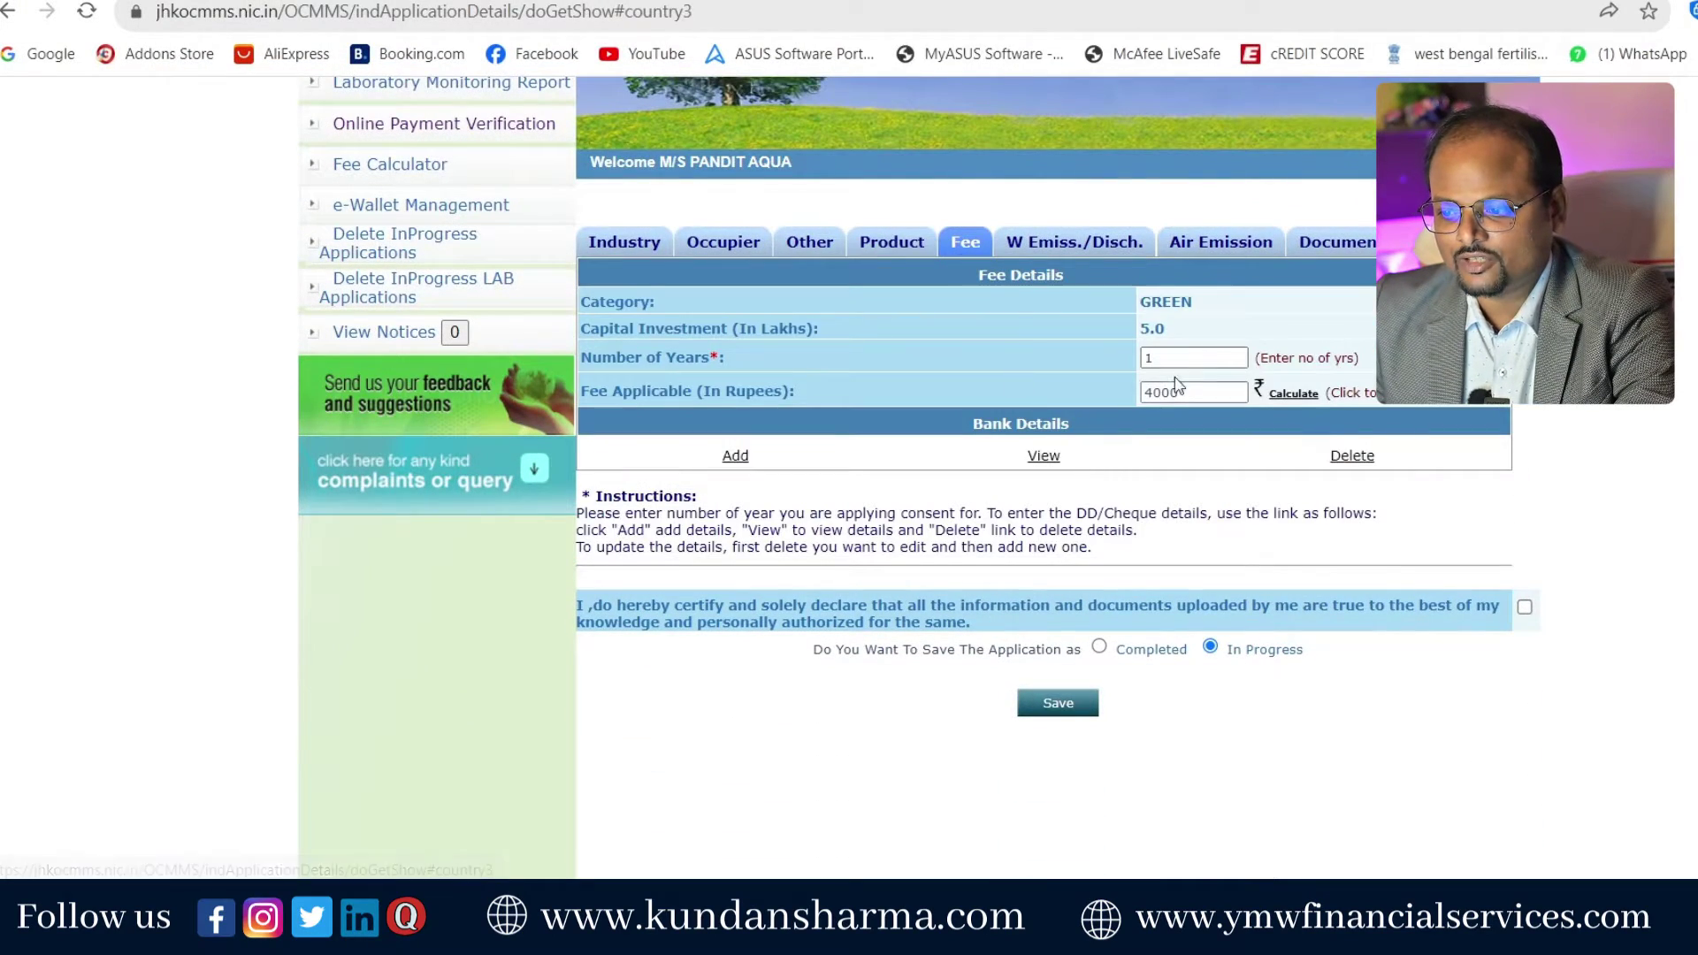
left_click(1200, 358)
key("BackSpace")
type("2")
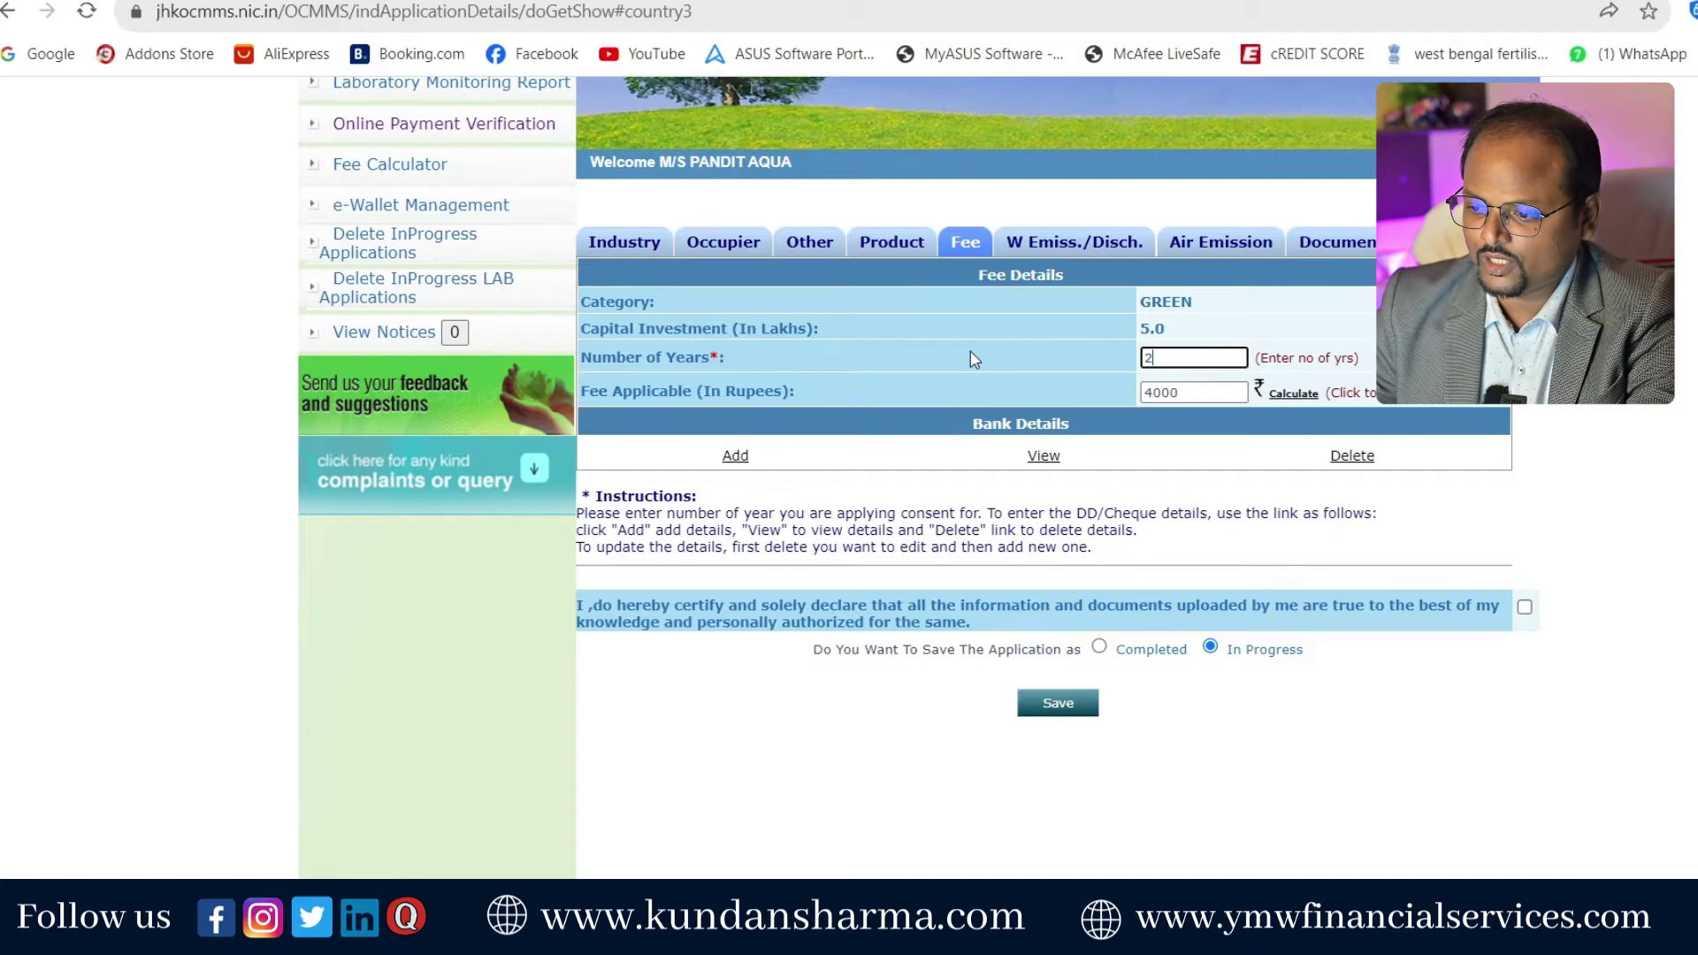
left_click(1291, 394)
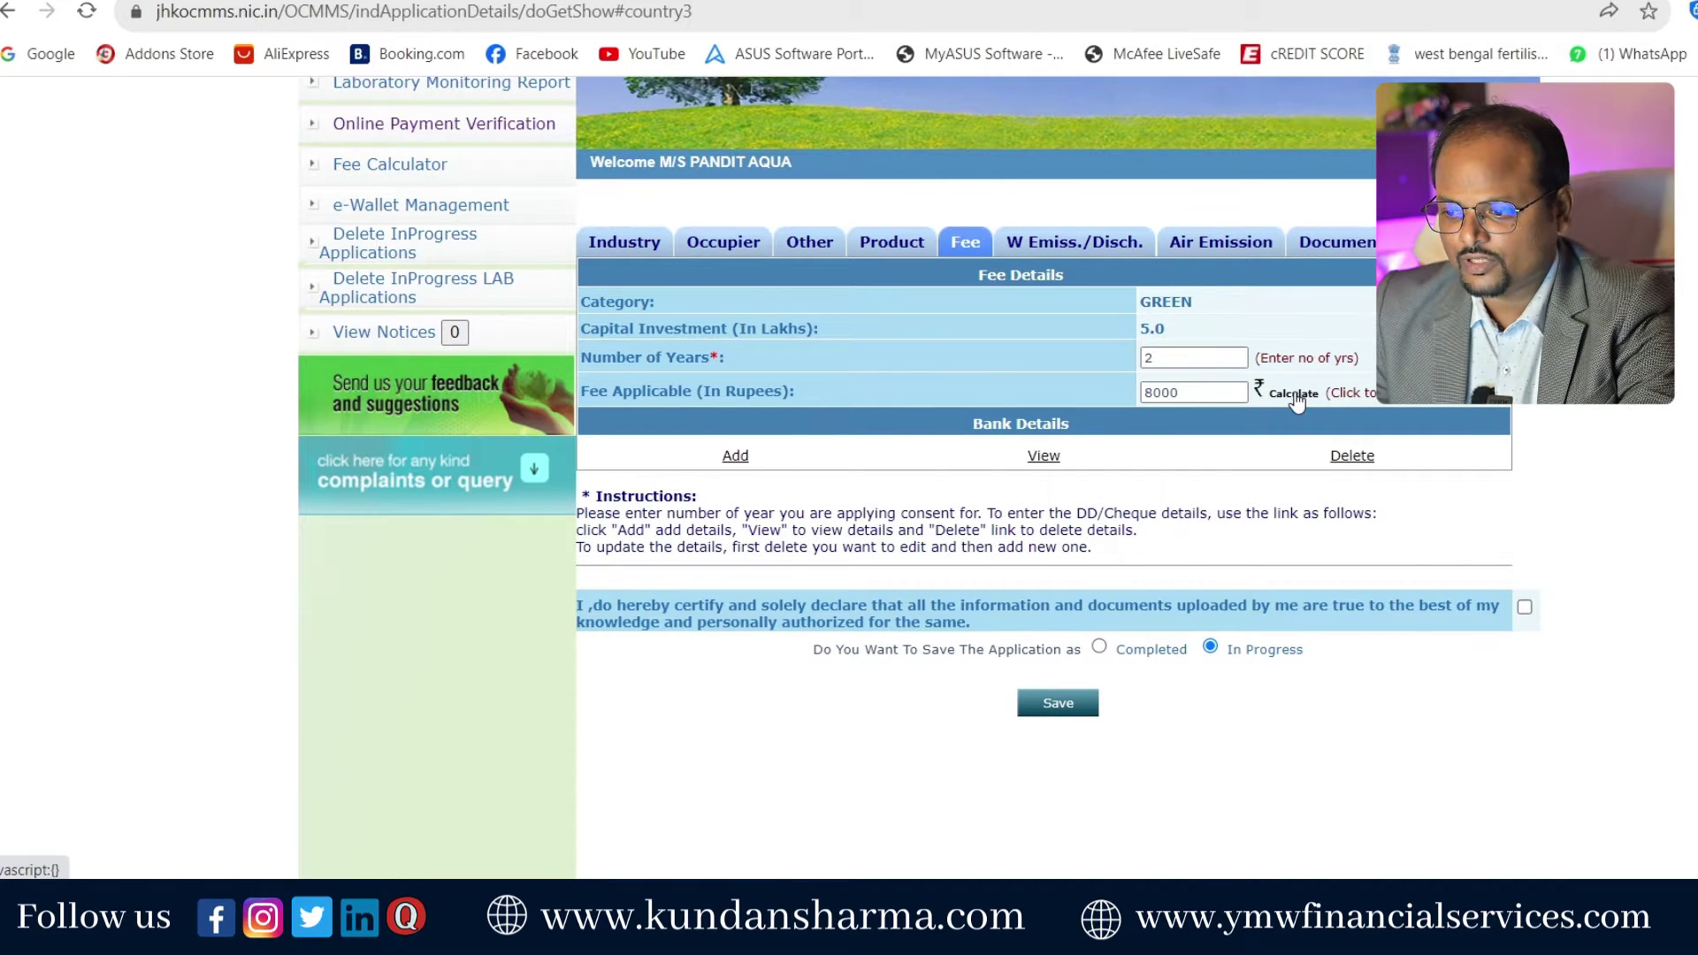
- Review the add forms for Source of Water Details and Waste Consumption Details in the water emission section, closing each one
left_click(1115, 240)
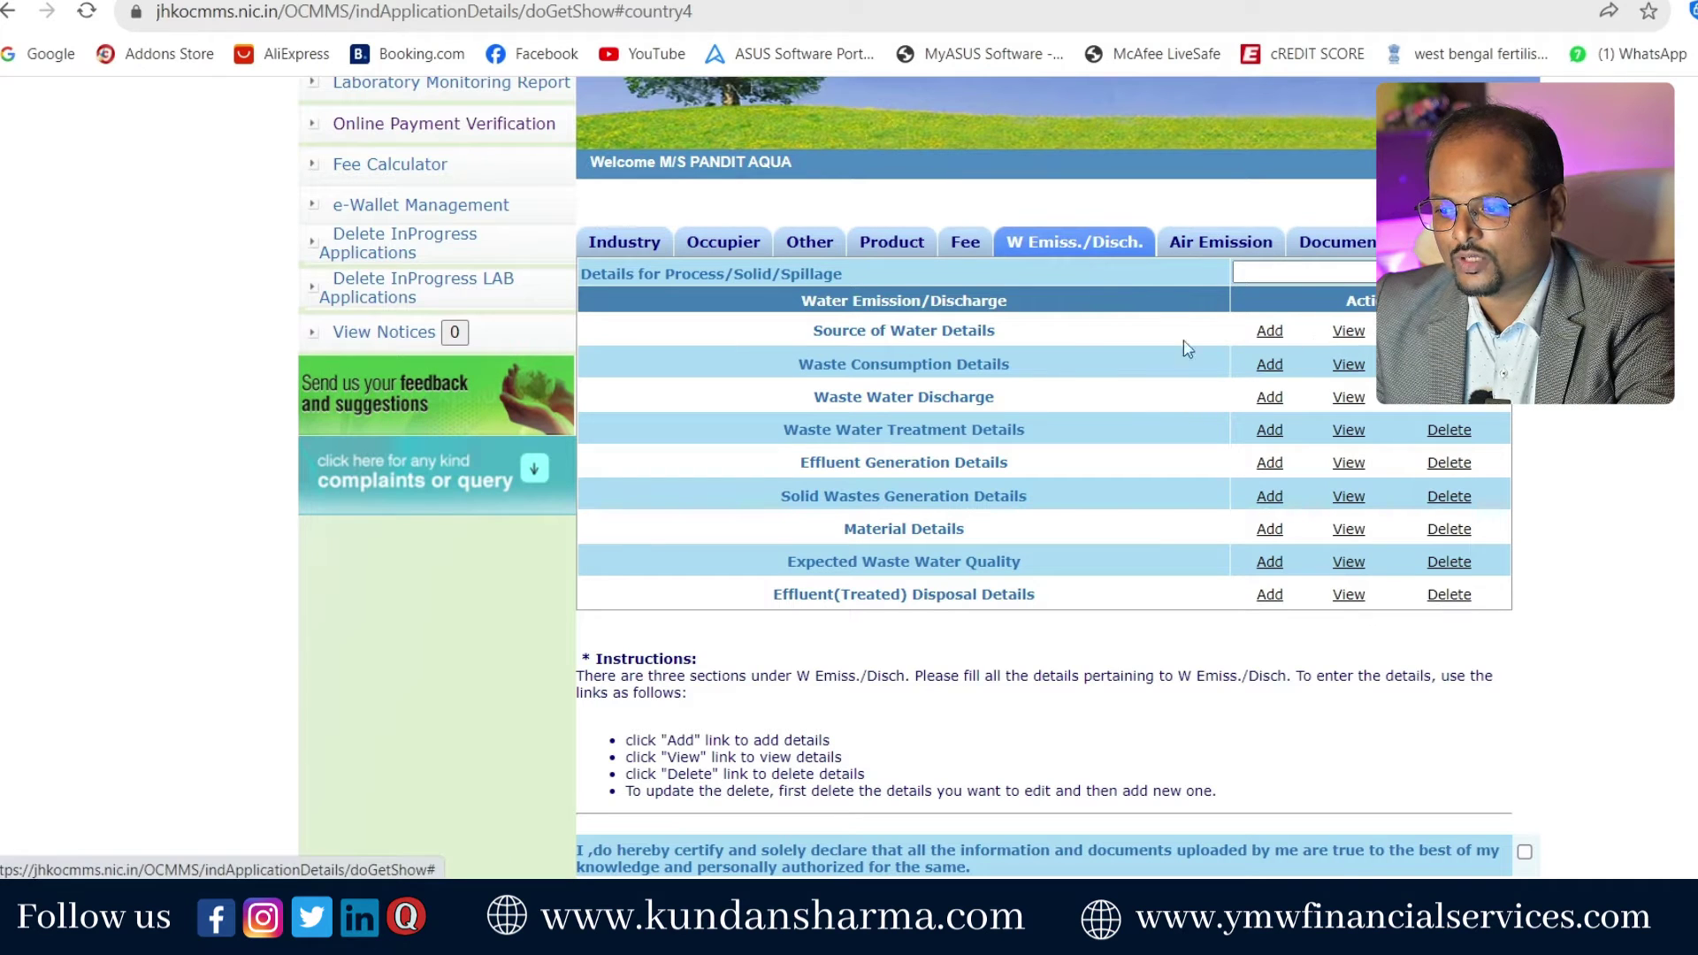
left_click(1271, 333)
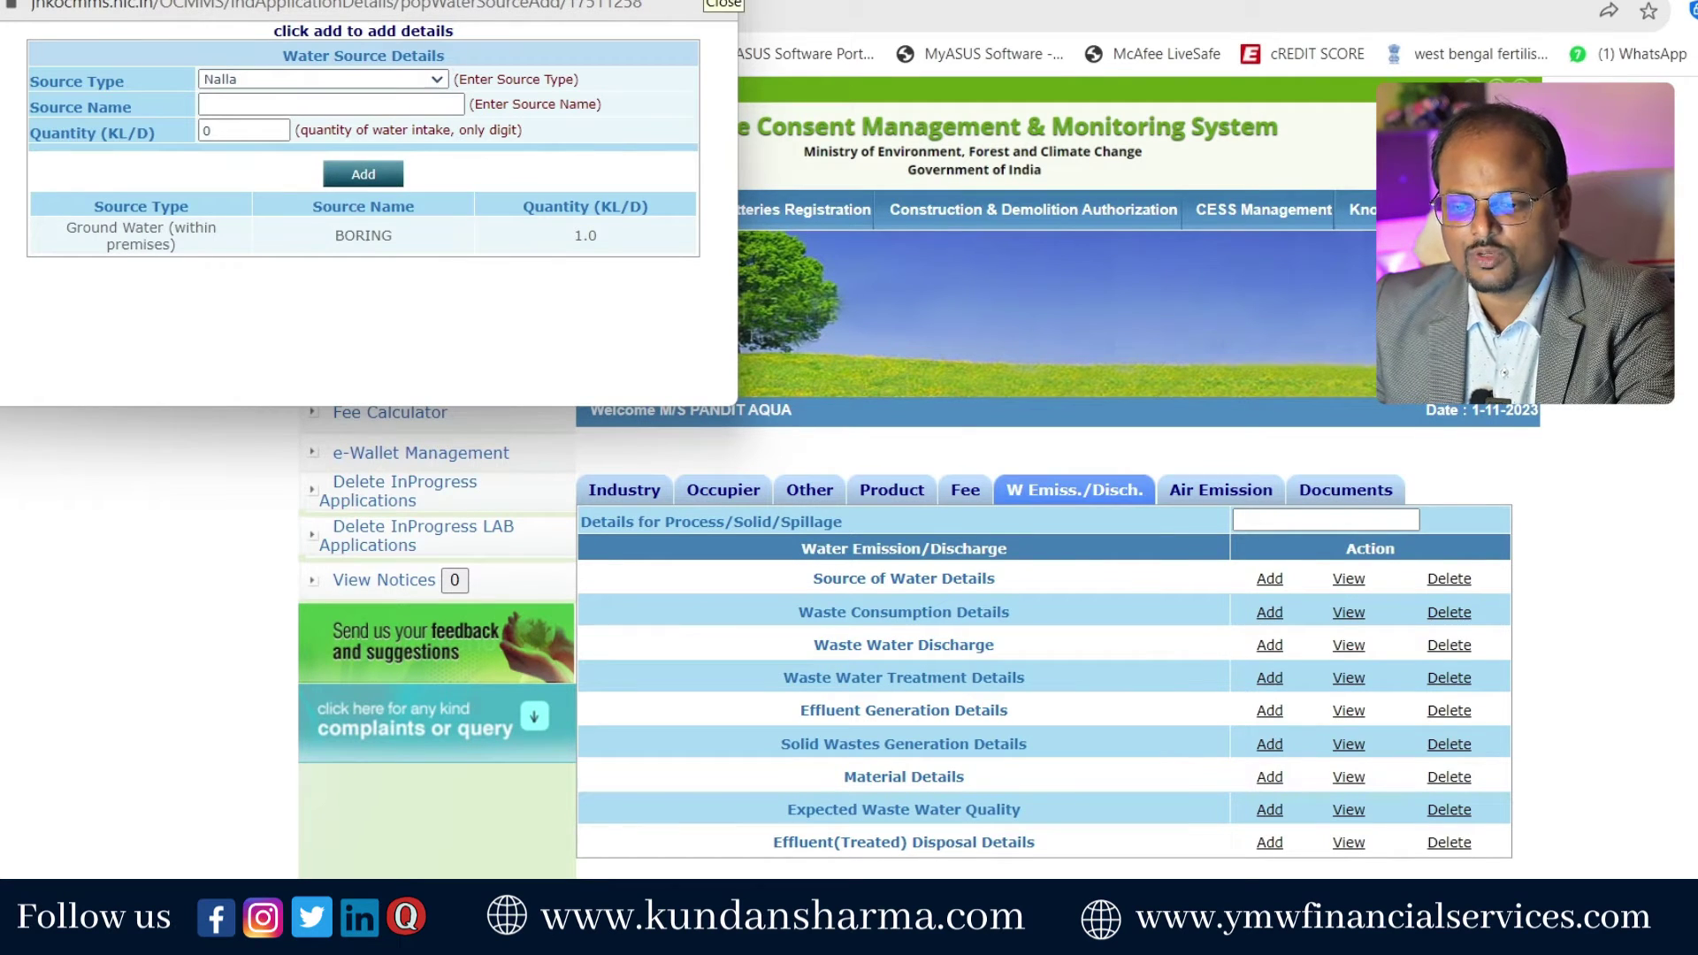
left_click(714, 1)
scroll(1423, 679, "down", 3)
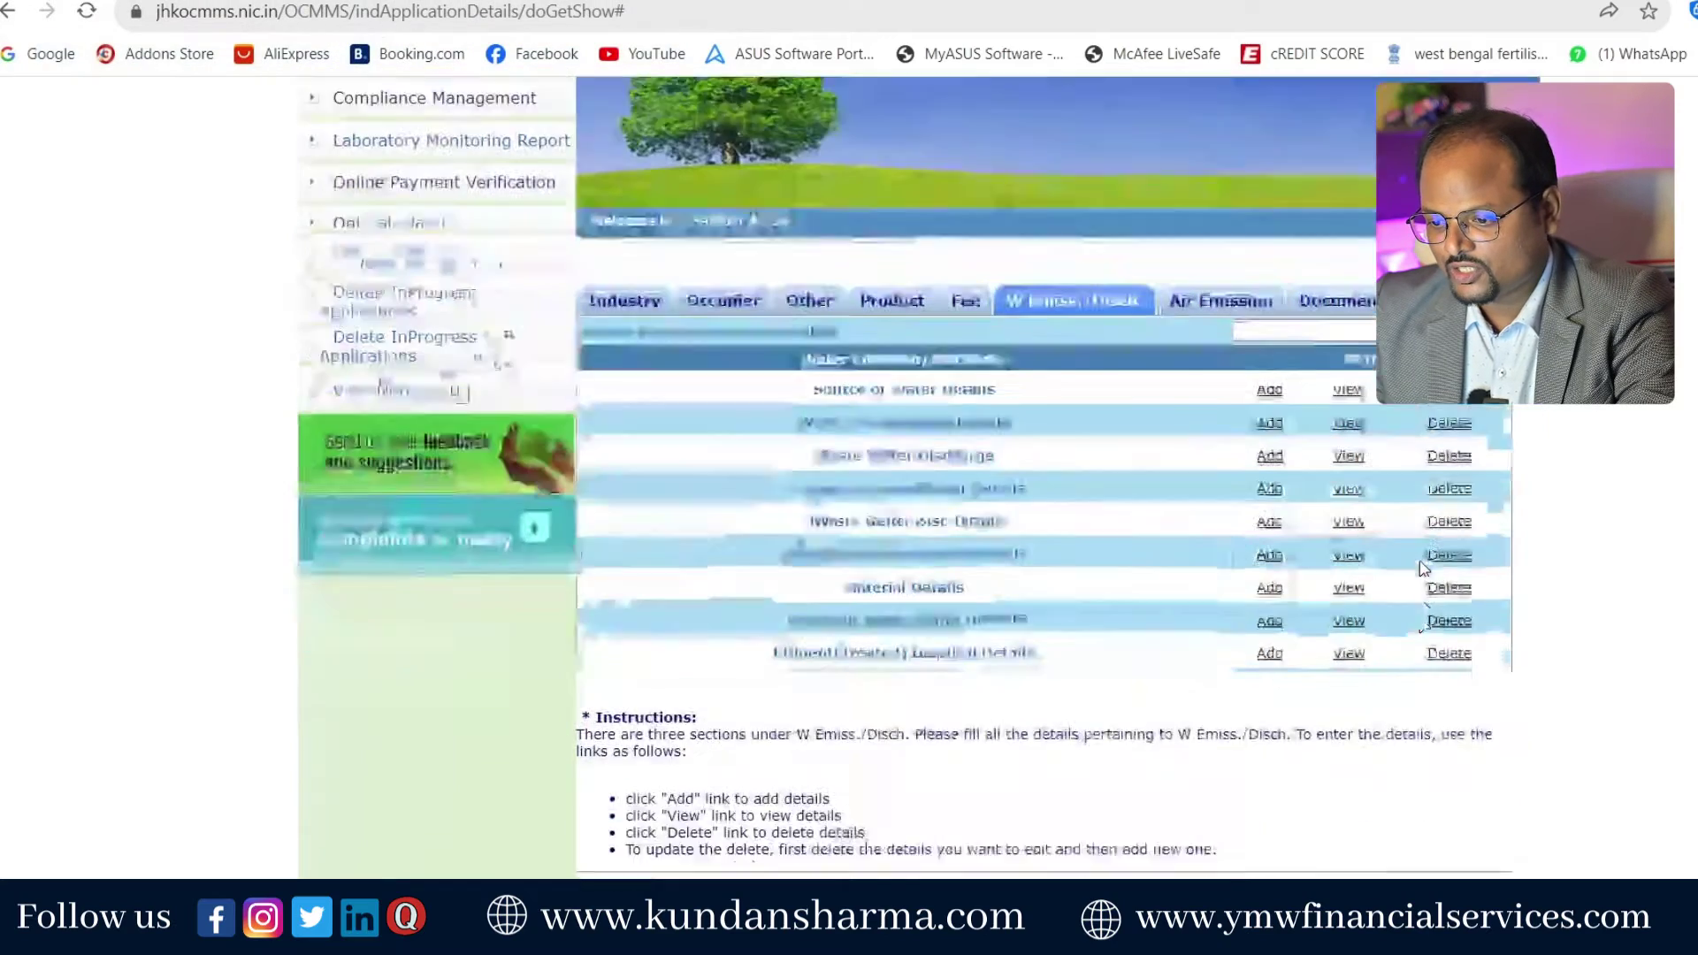
left_click(1273, 355)
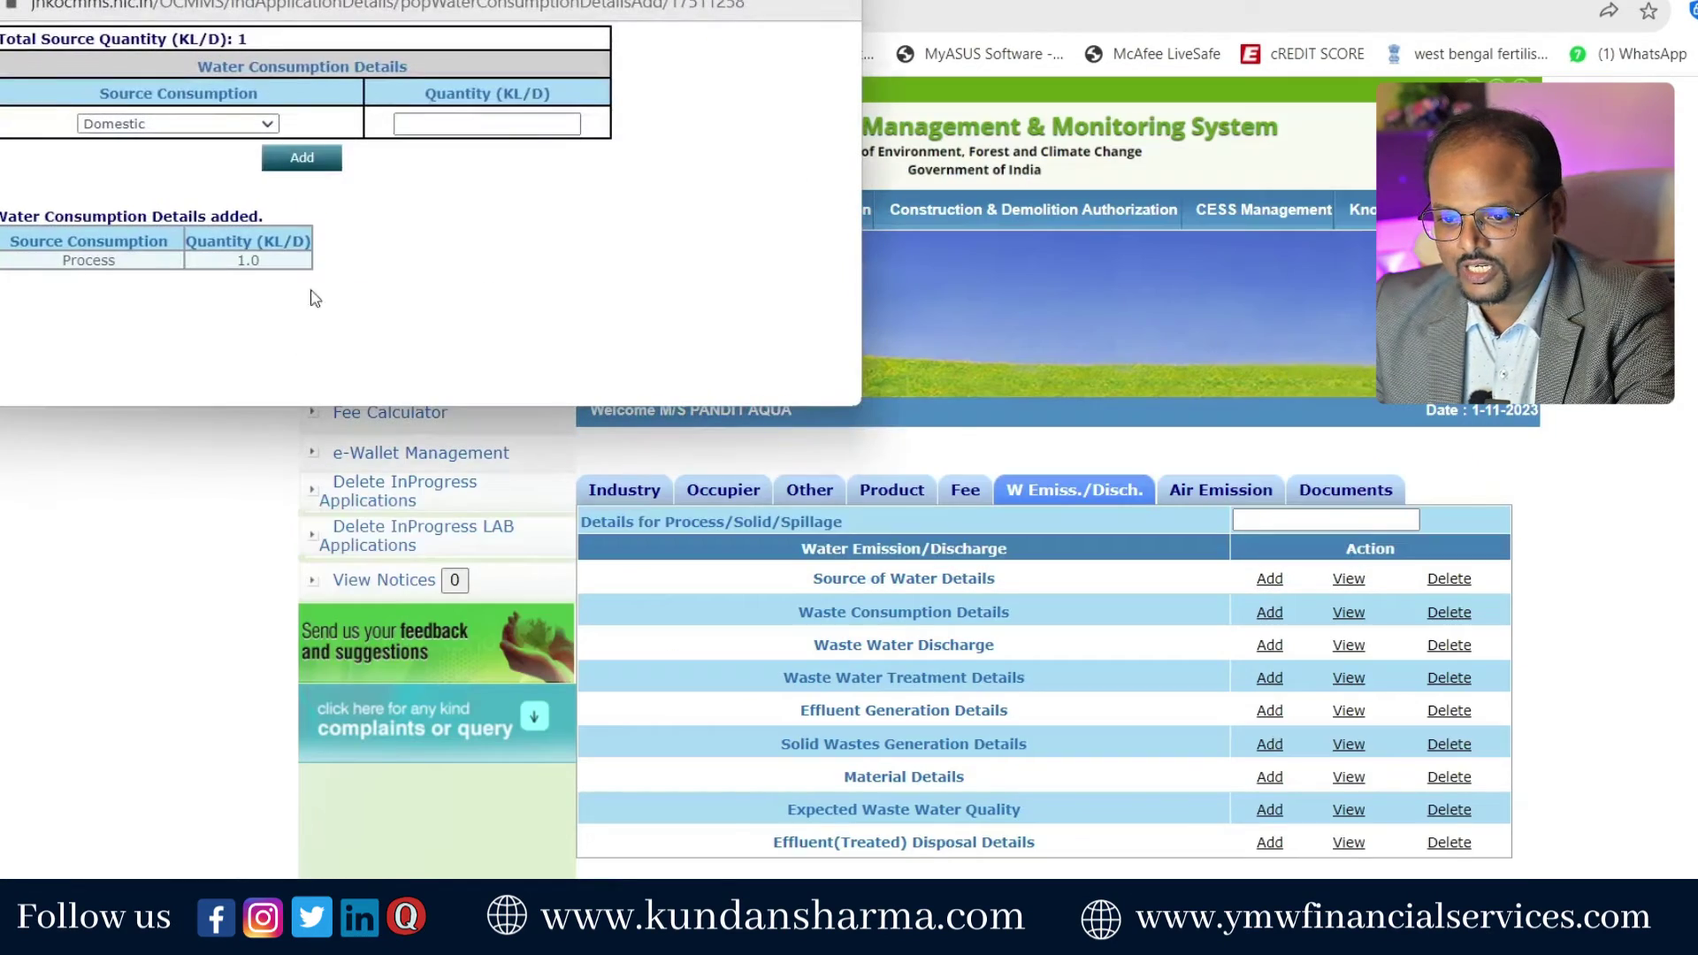
left_click(836, 1)
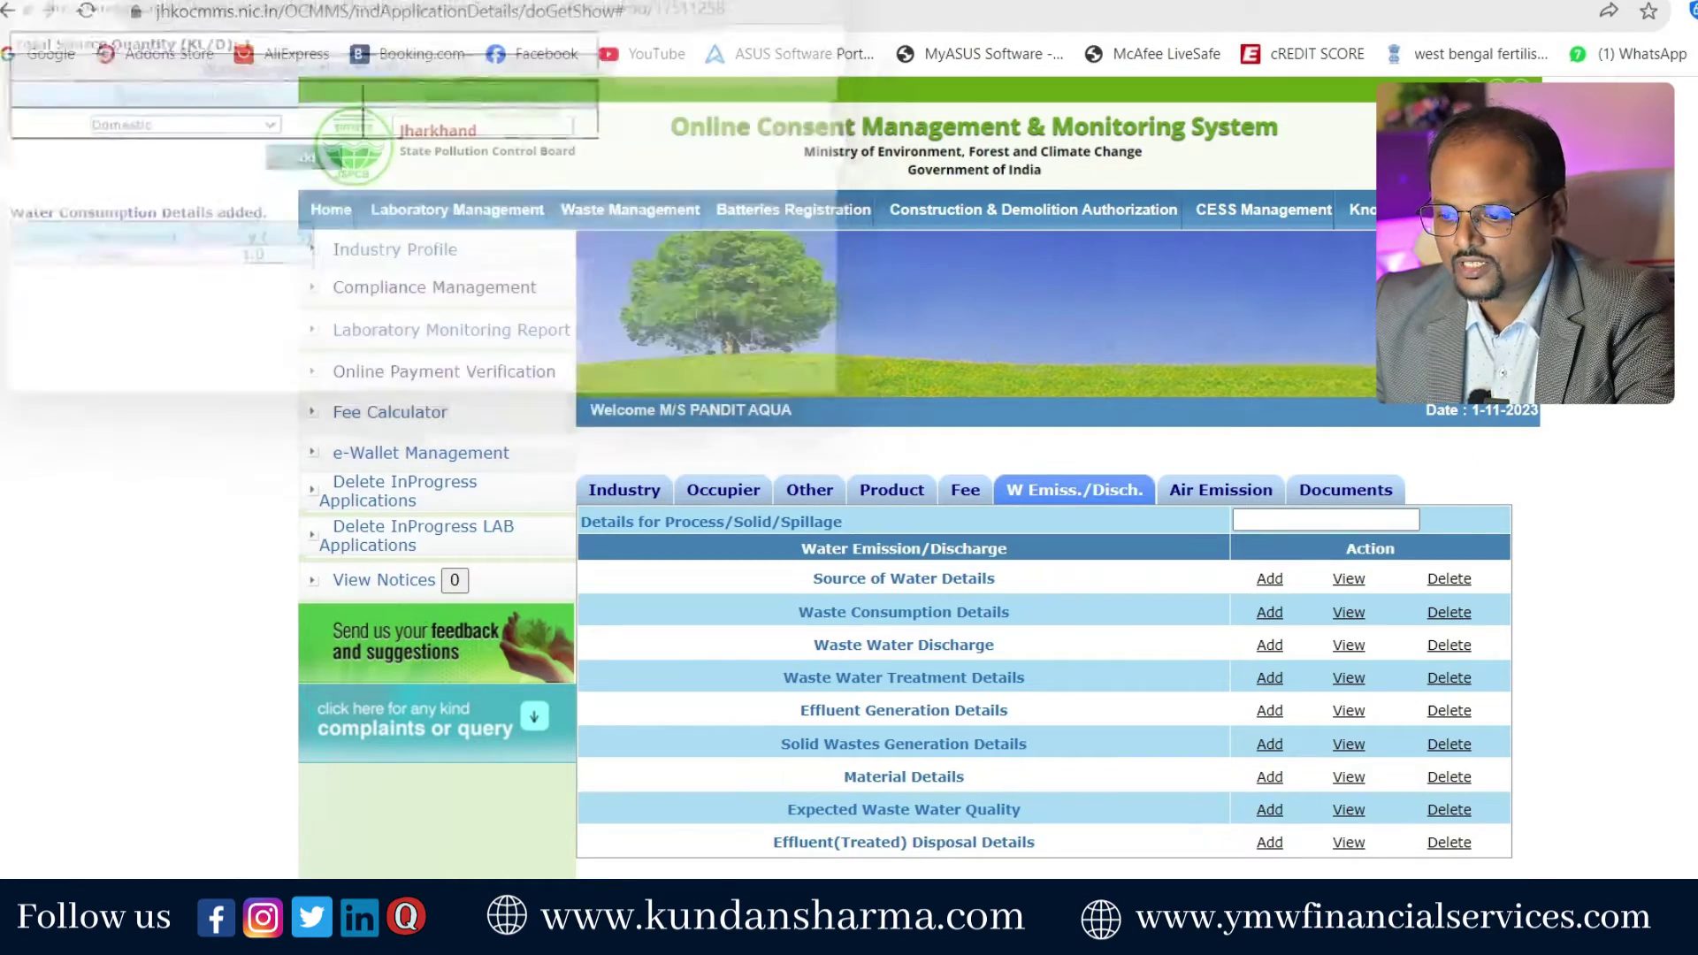
- Check the effluent type options in the Waste Water Discharge form, and view the Air Emission section
scroll(1227, 650, "down", 3)
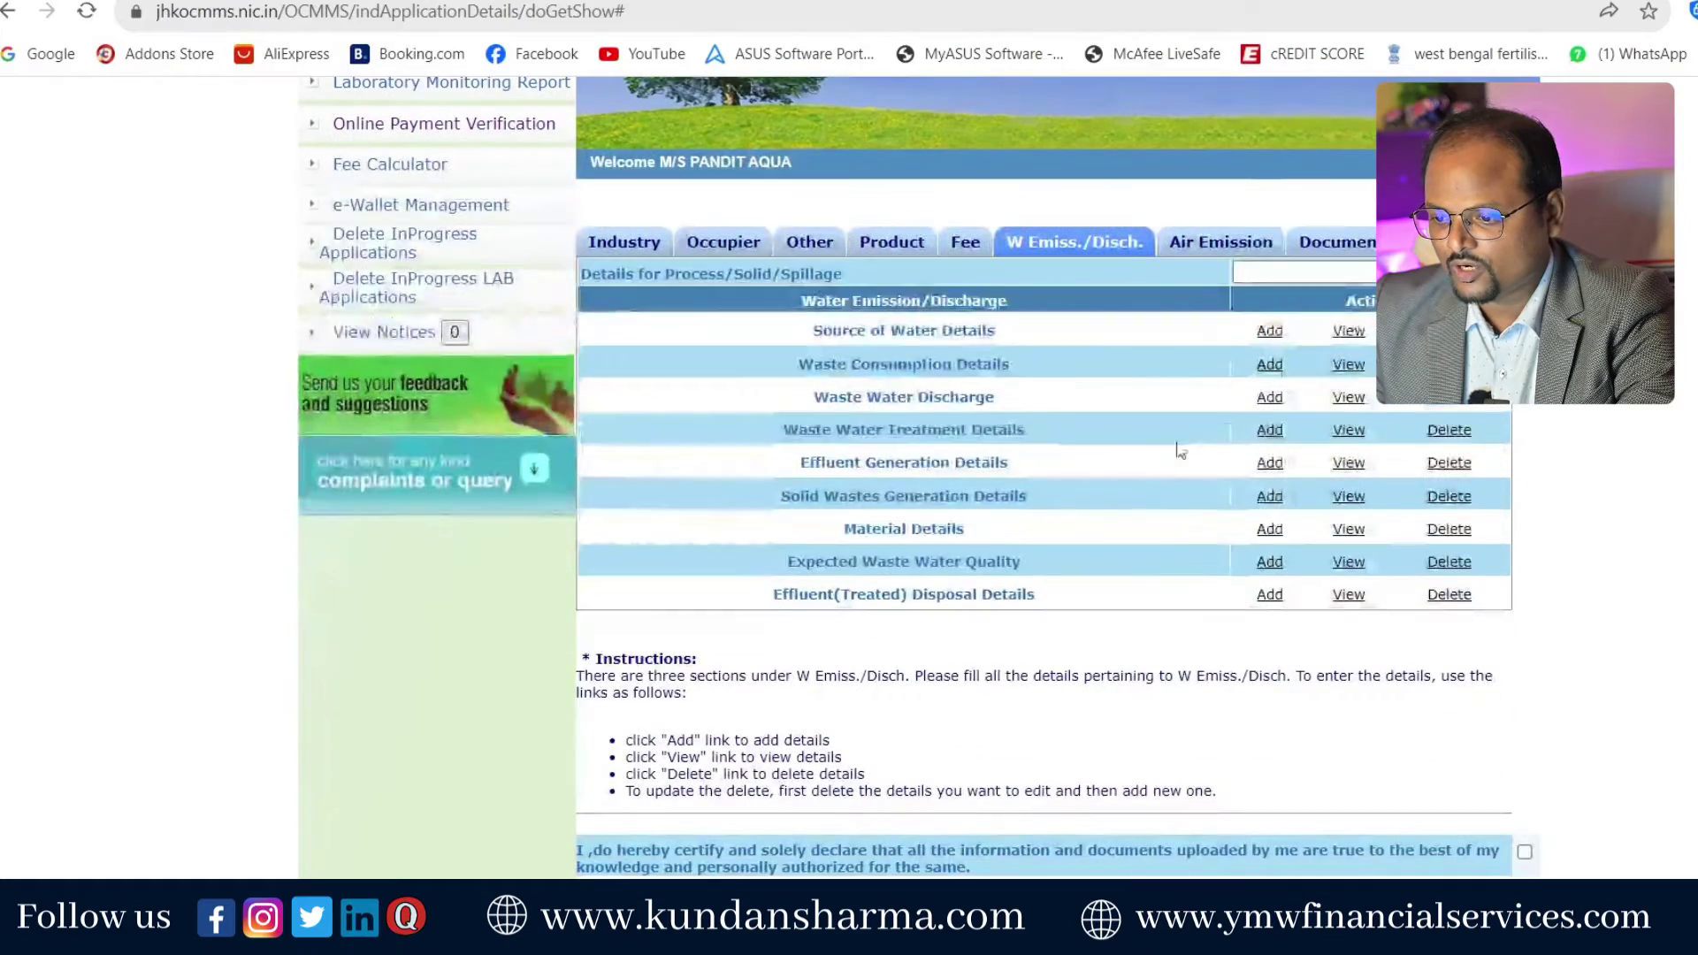
left_click(1271, 399)
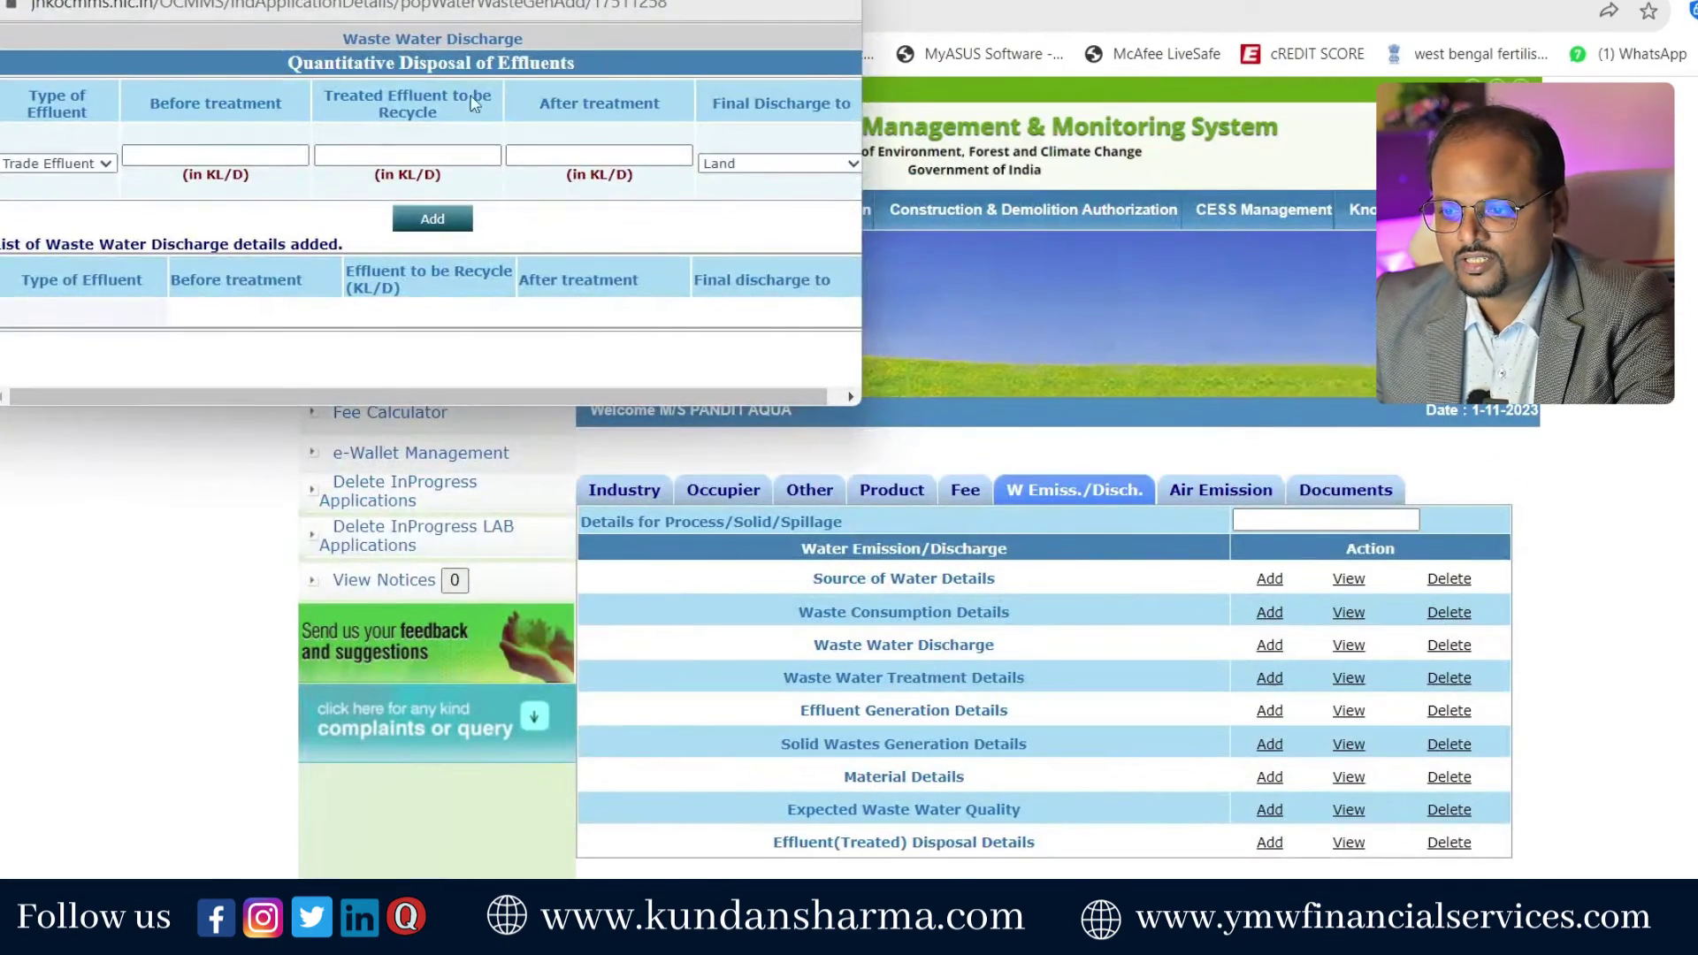
left_click(98, 163)
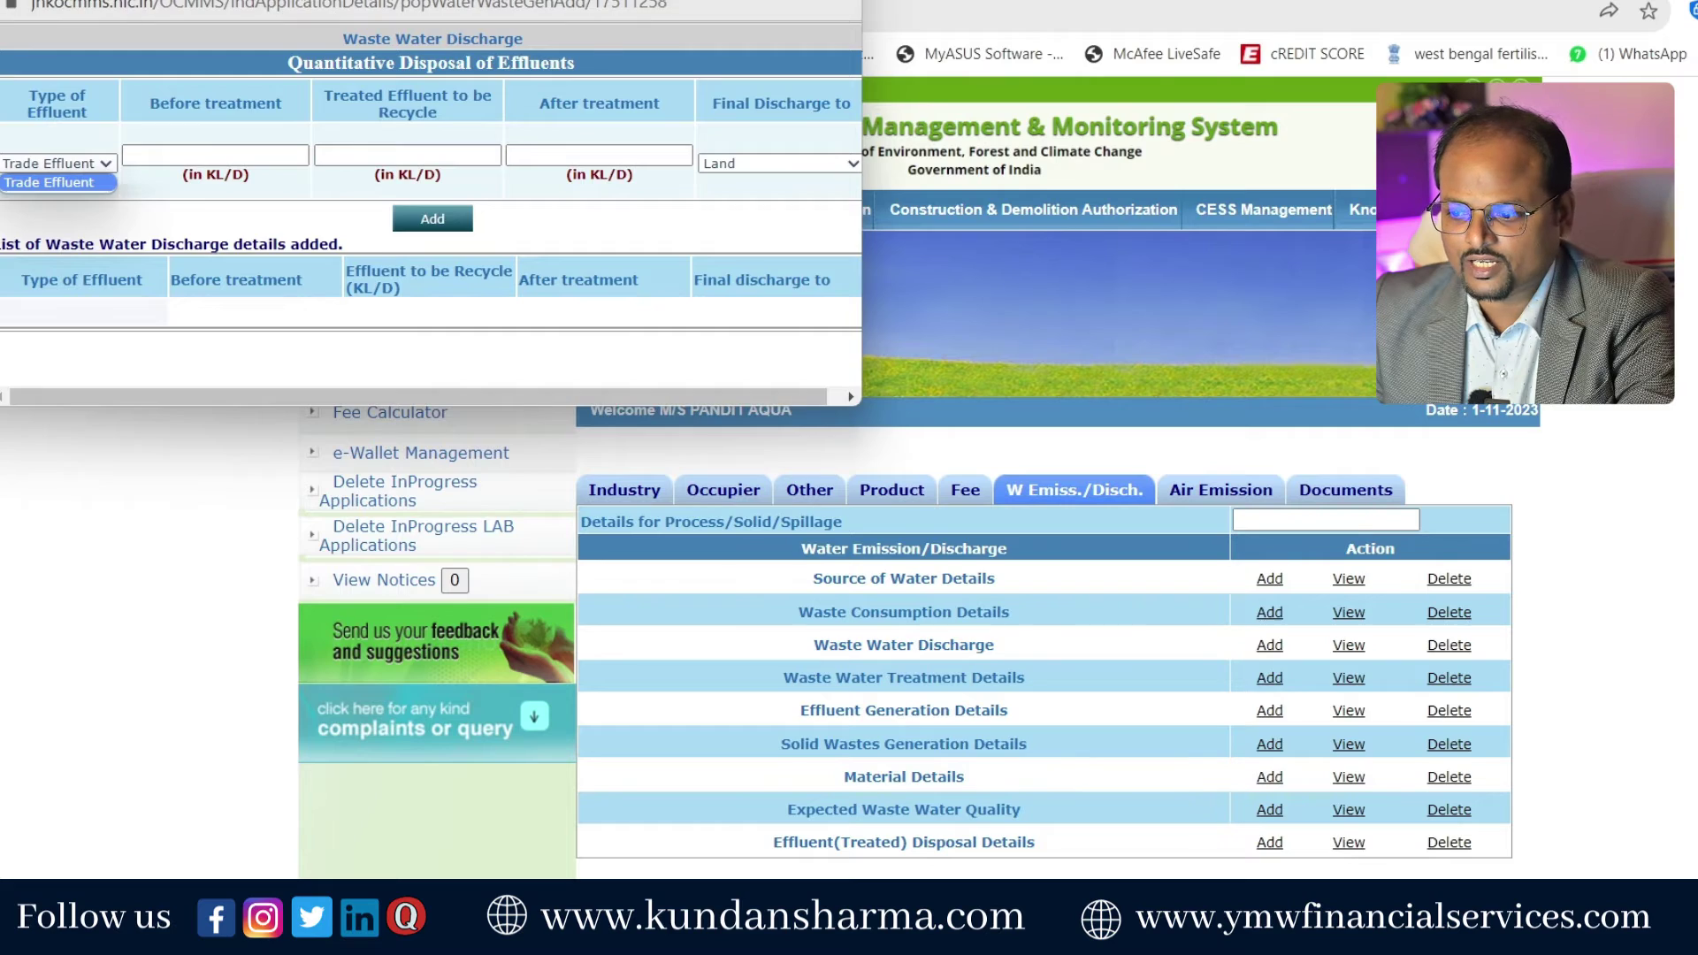
left_click(1122, 575)
scroll(1124, 580, "down", 4)
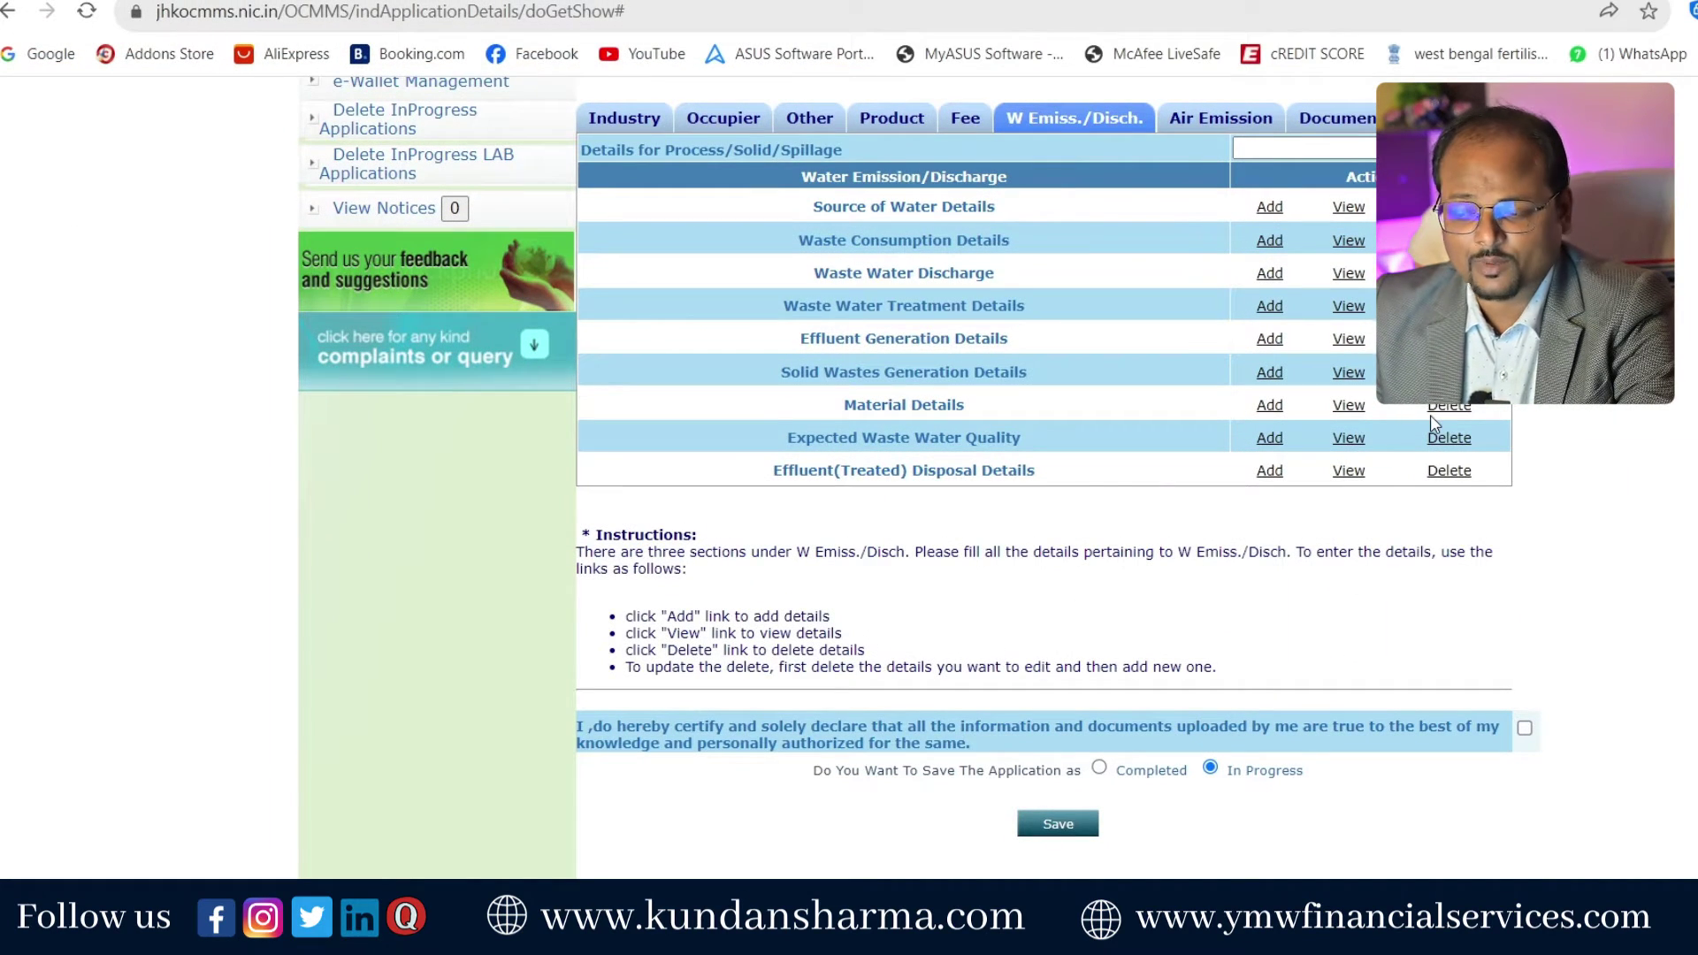
left_click(1234, 129)
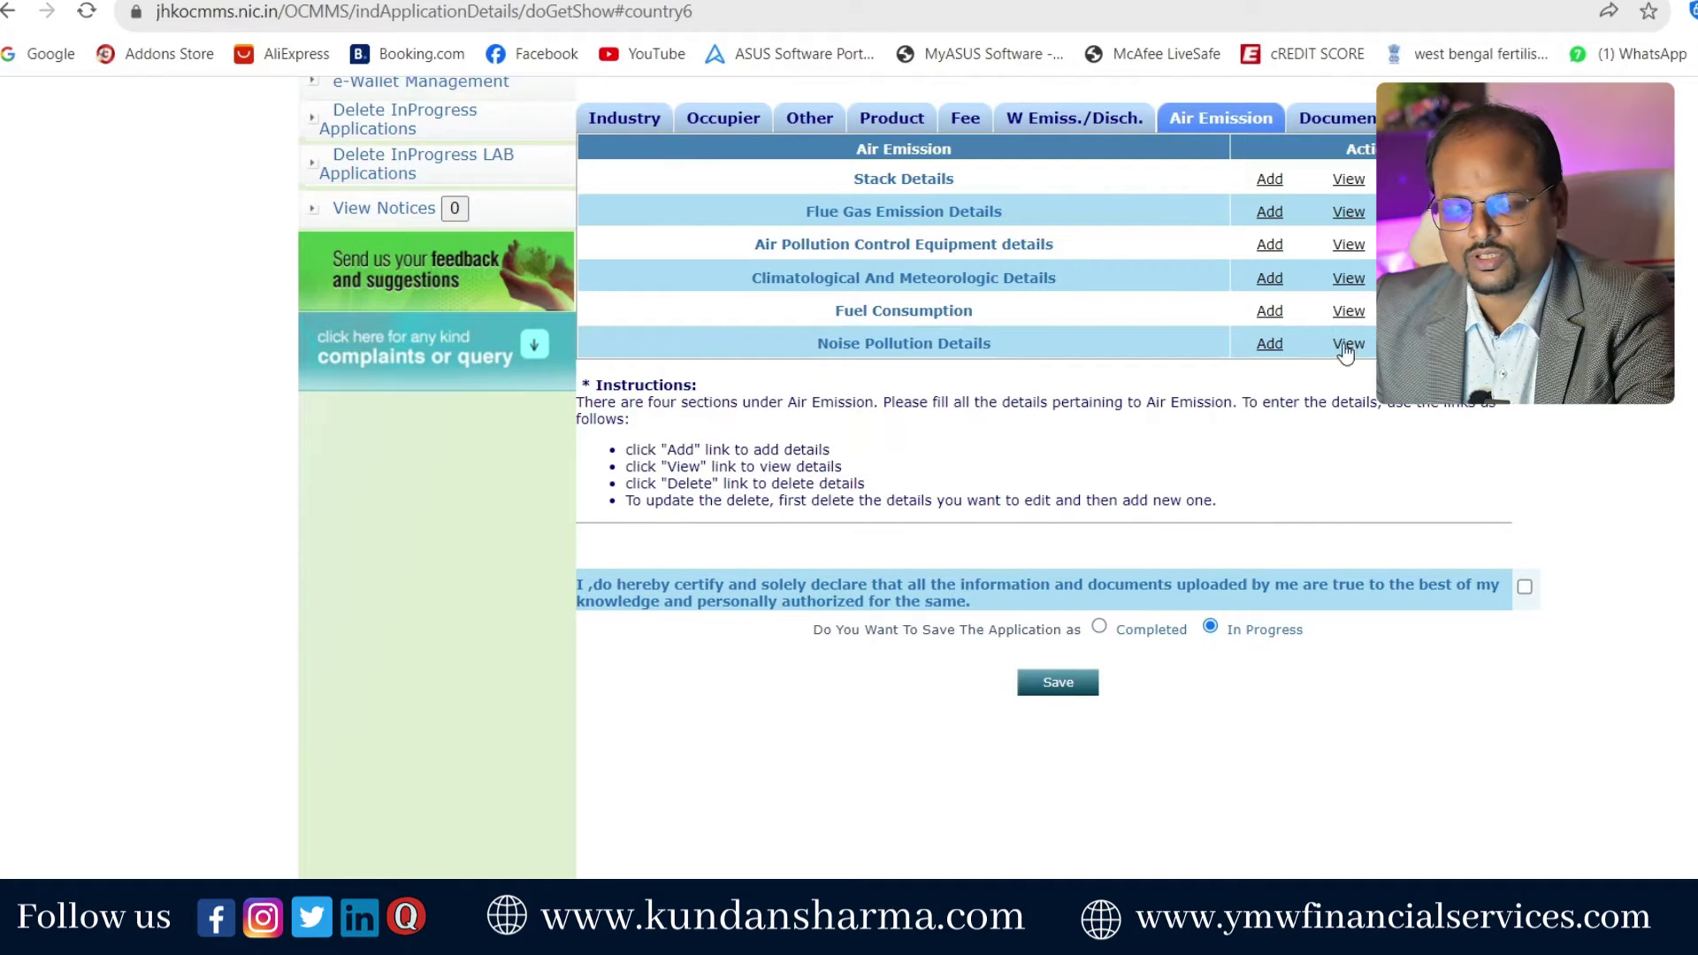
- Open the upload list of required documents in the Documents section, enlarge its window and examine the documents to submit
left_click(1338, 119)
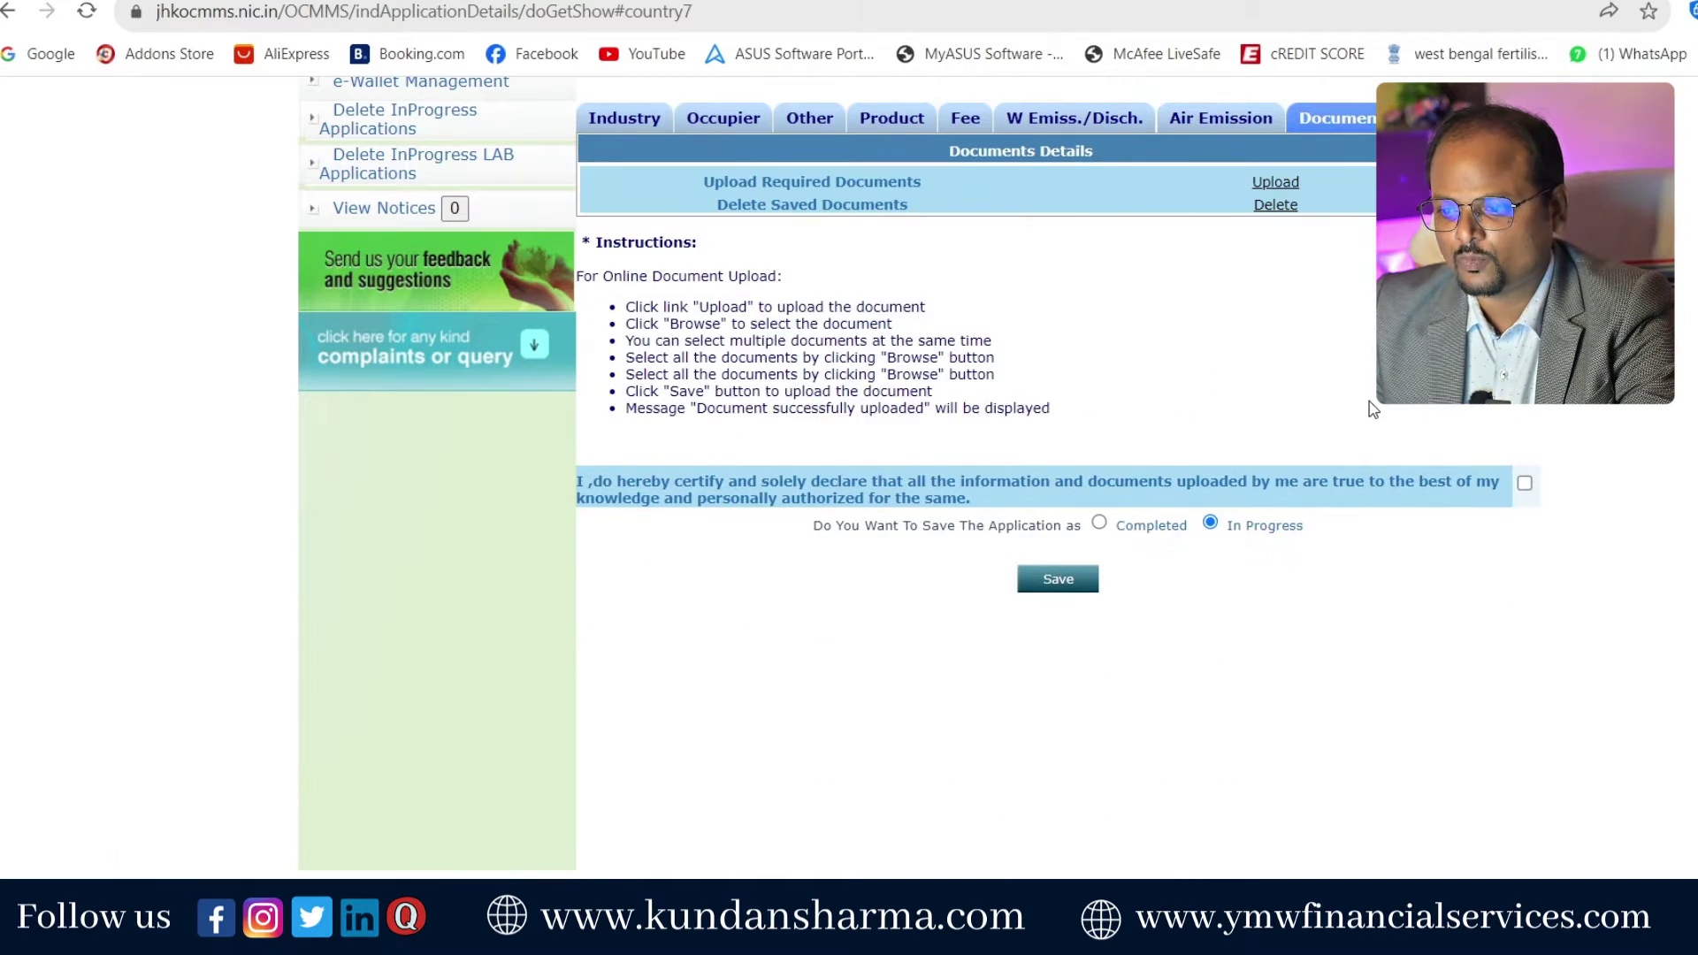
left_click(1294, 184)
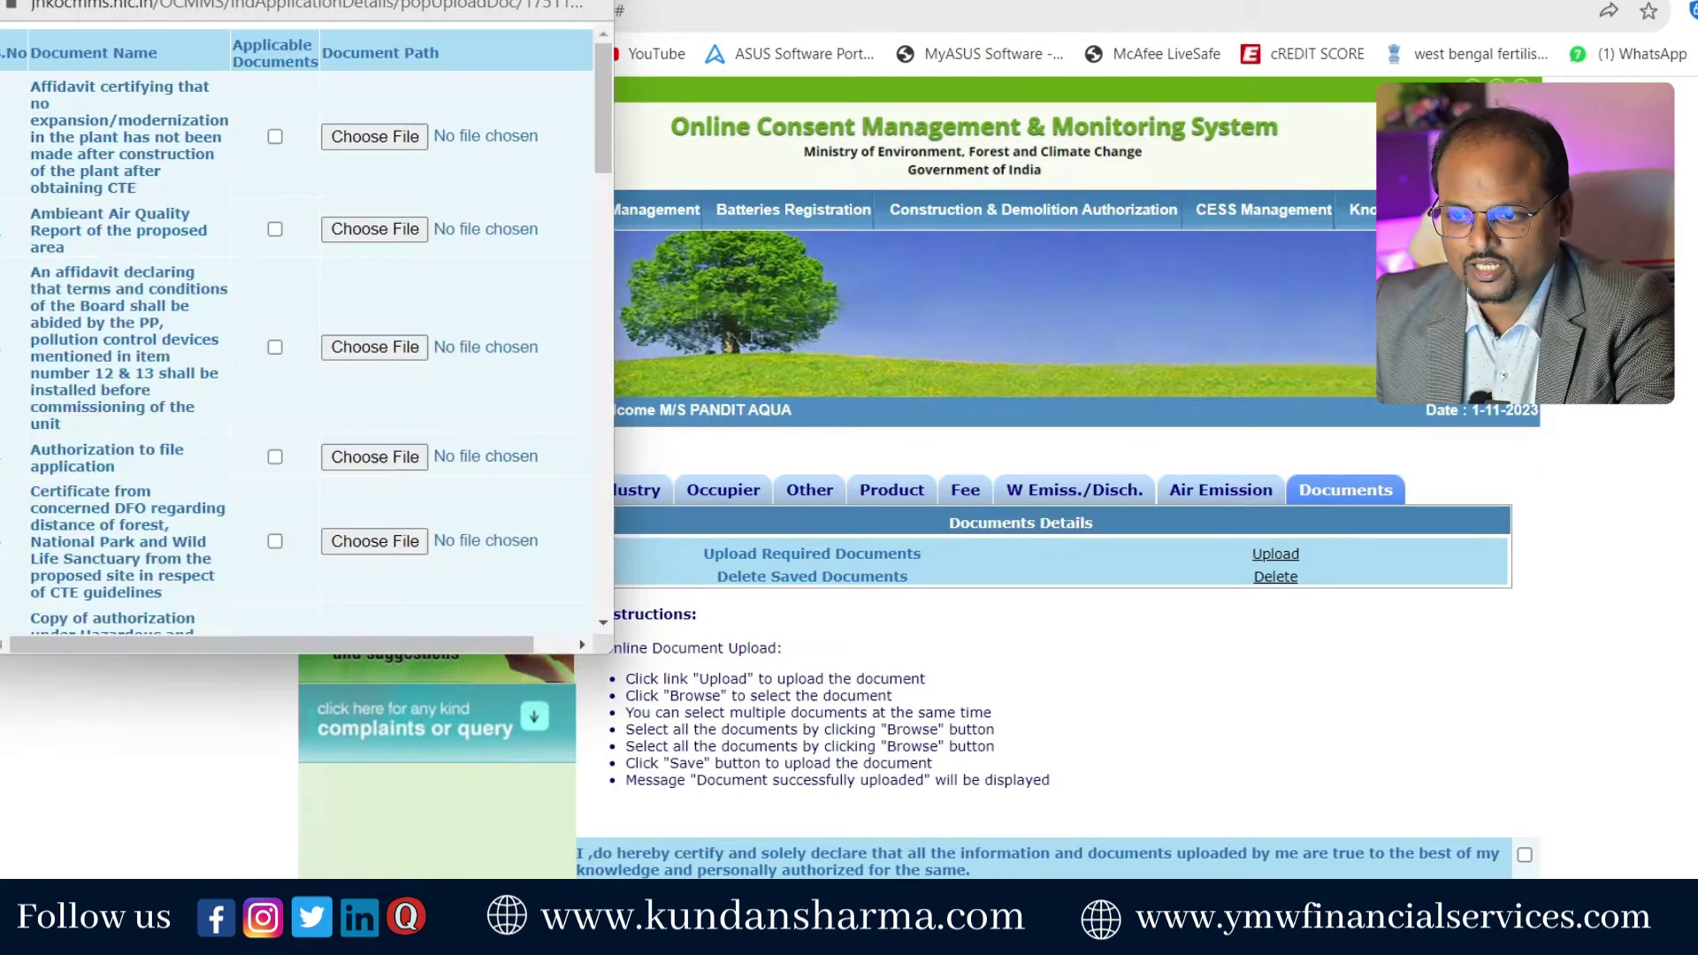
left_click(538, 1)
scroll(811, 580, "down", 5)
scroll(811, 580, "up", 5)
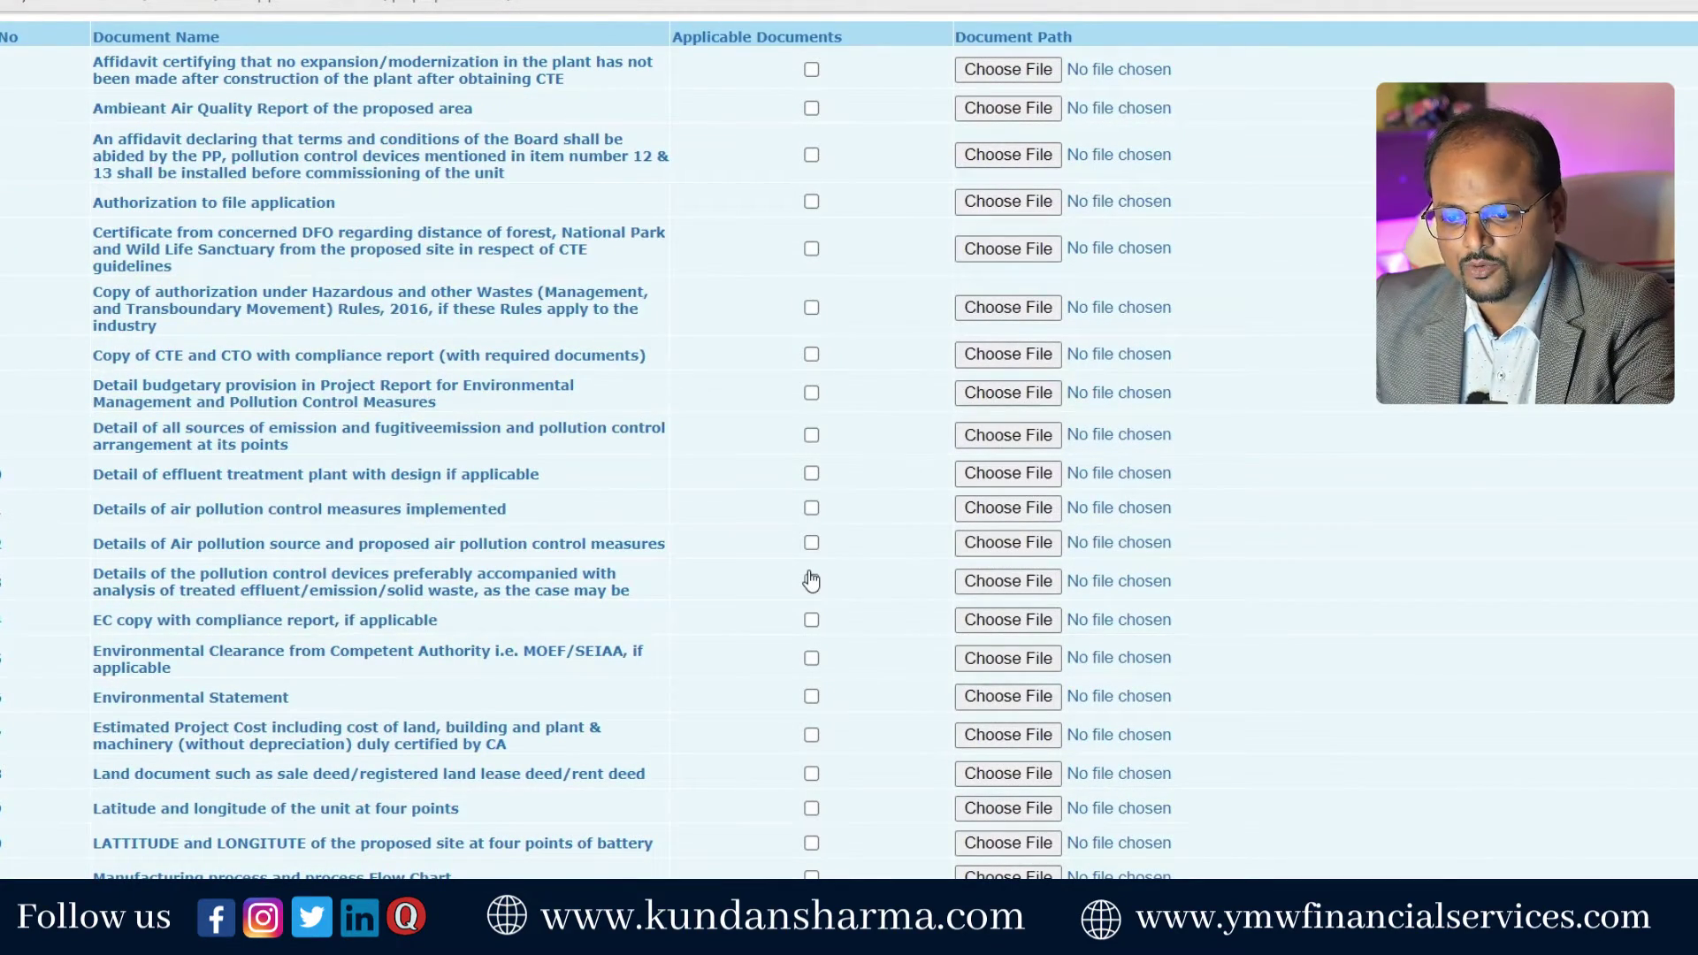
scroll(924, 460, "down", 1)
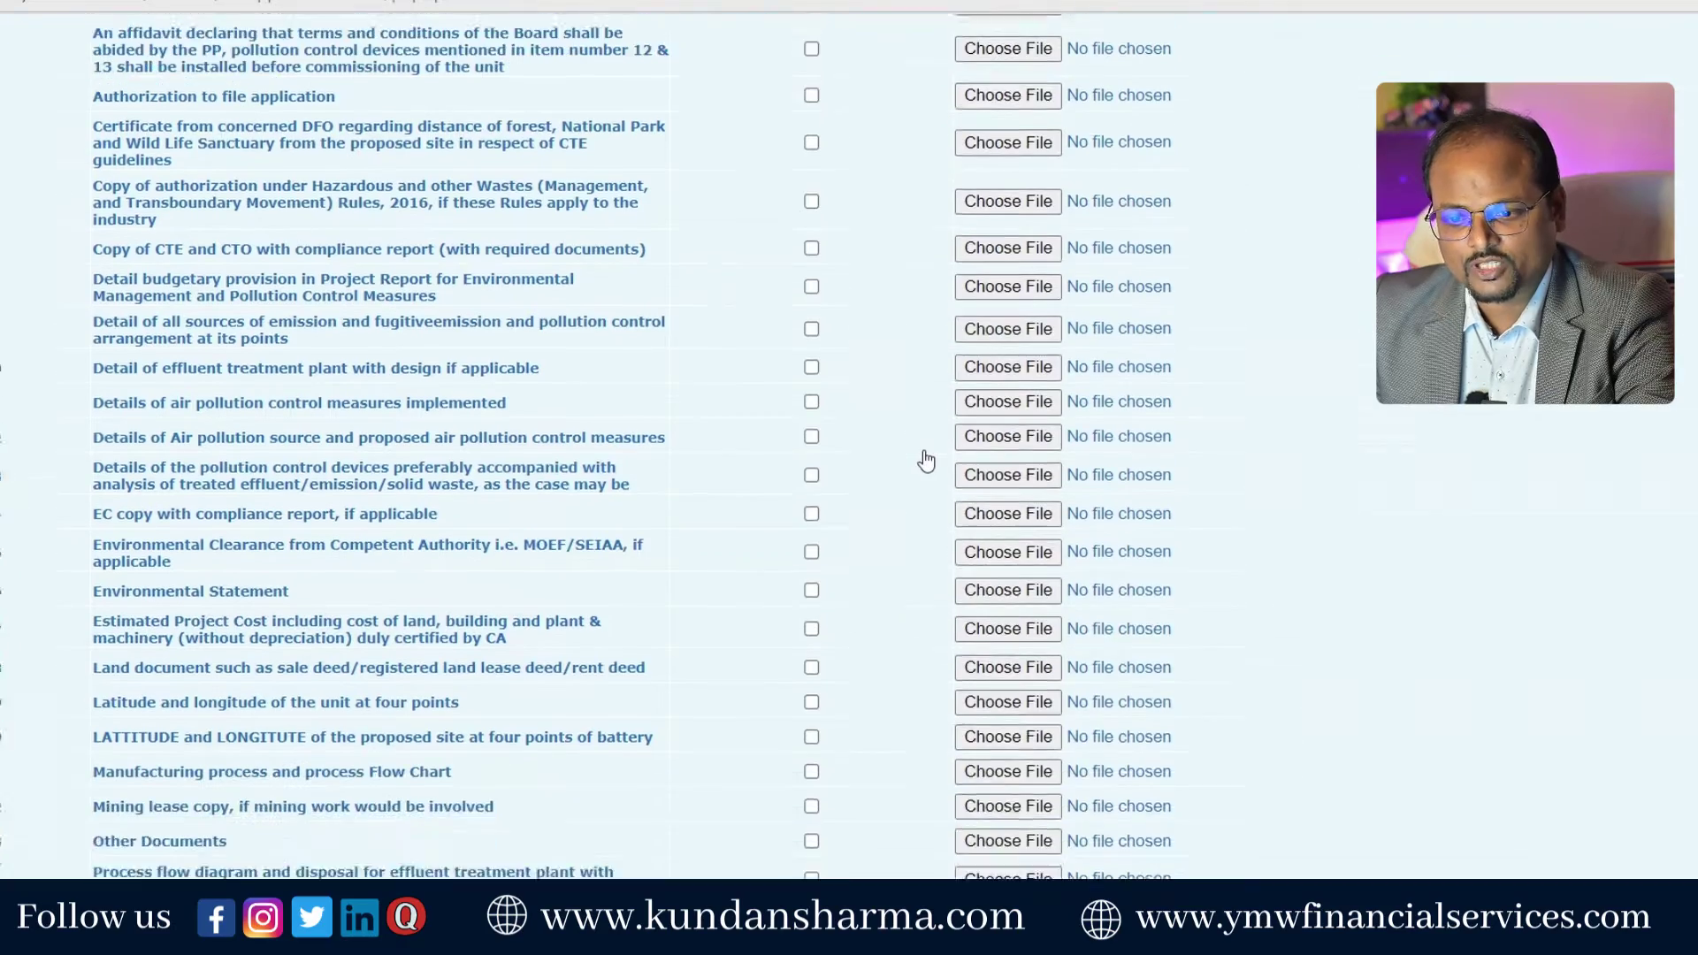
scroll(924, 460, "down", 3)
scroll(925, 460, "up", 2)
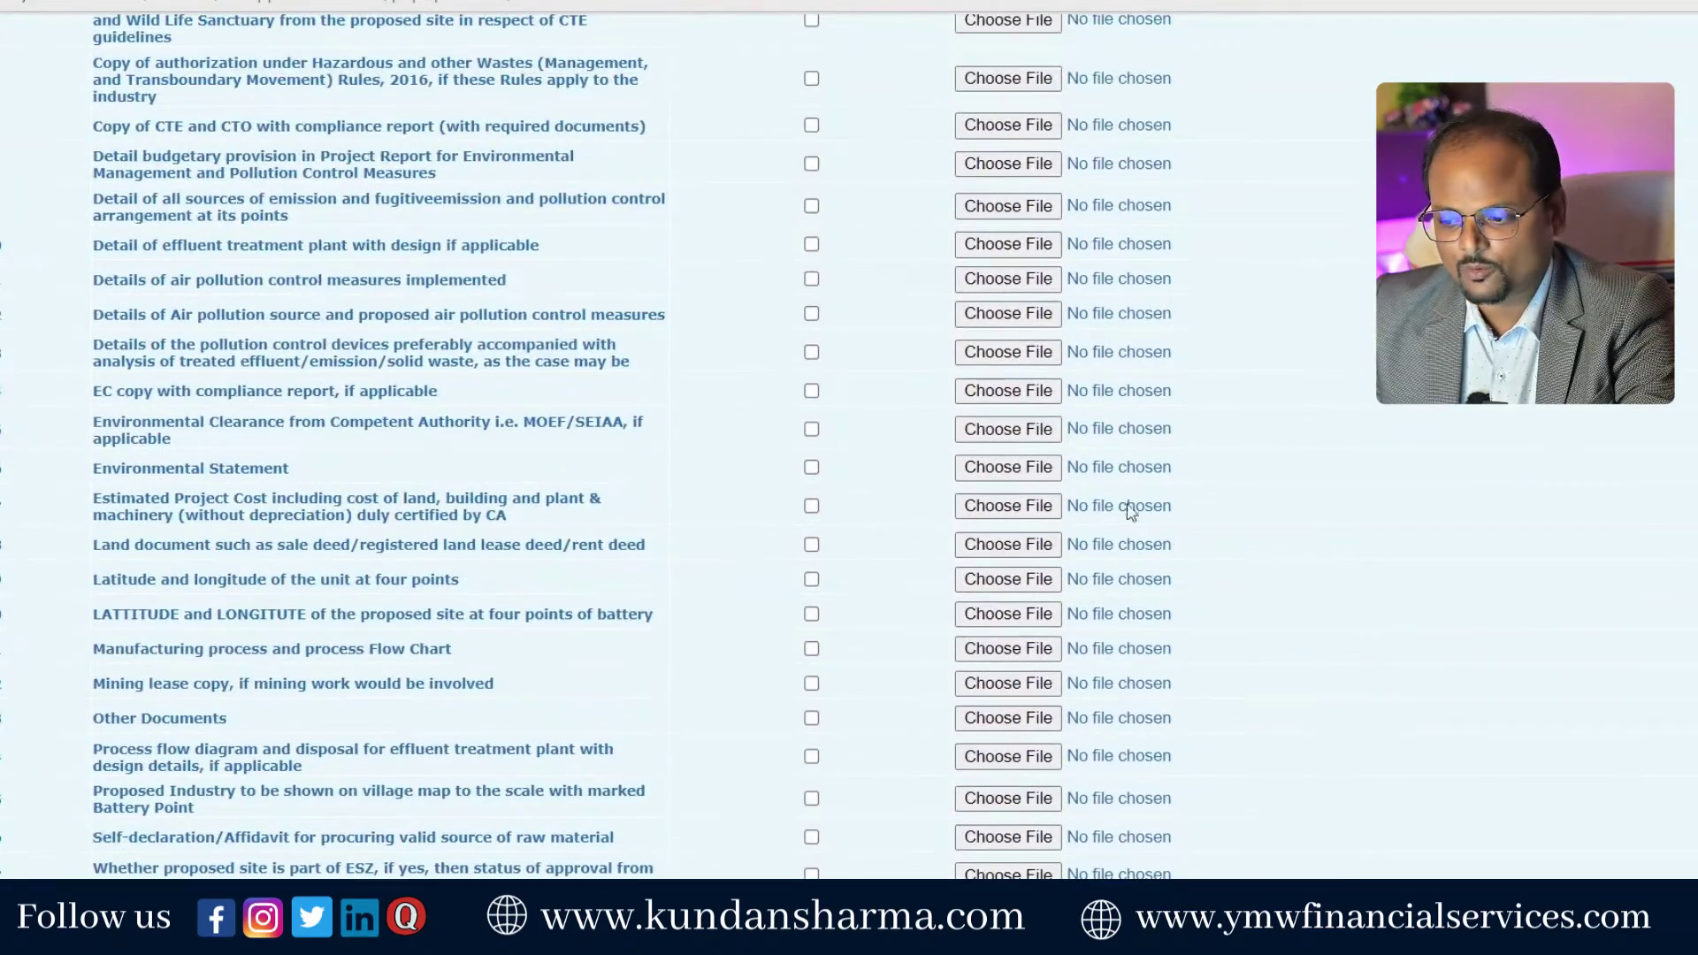
key("ctrl+minus")
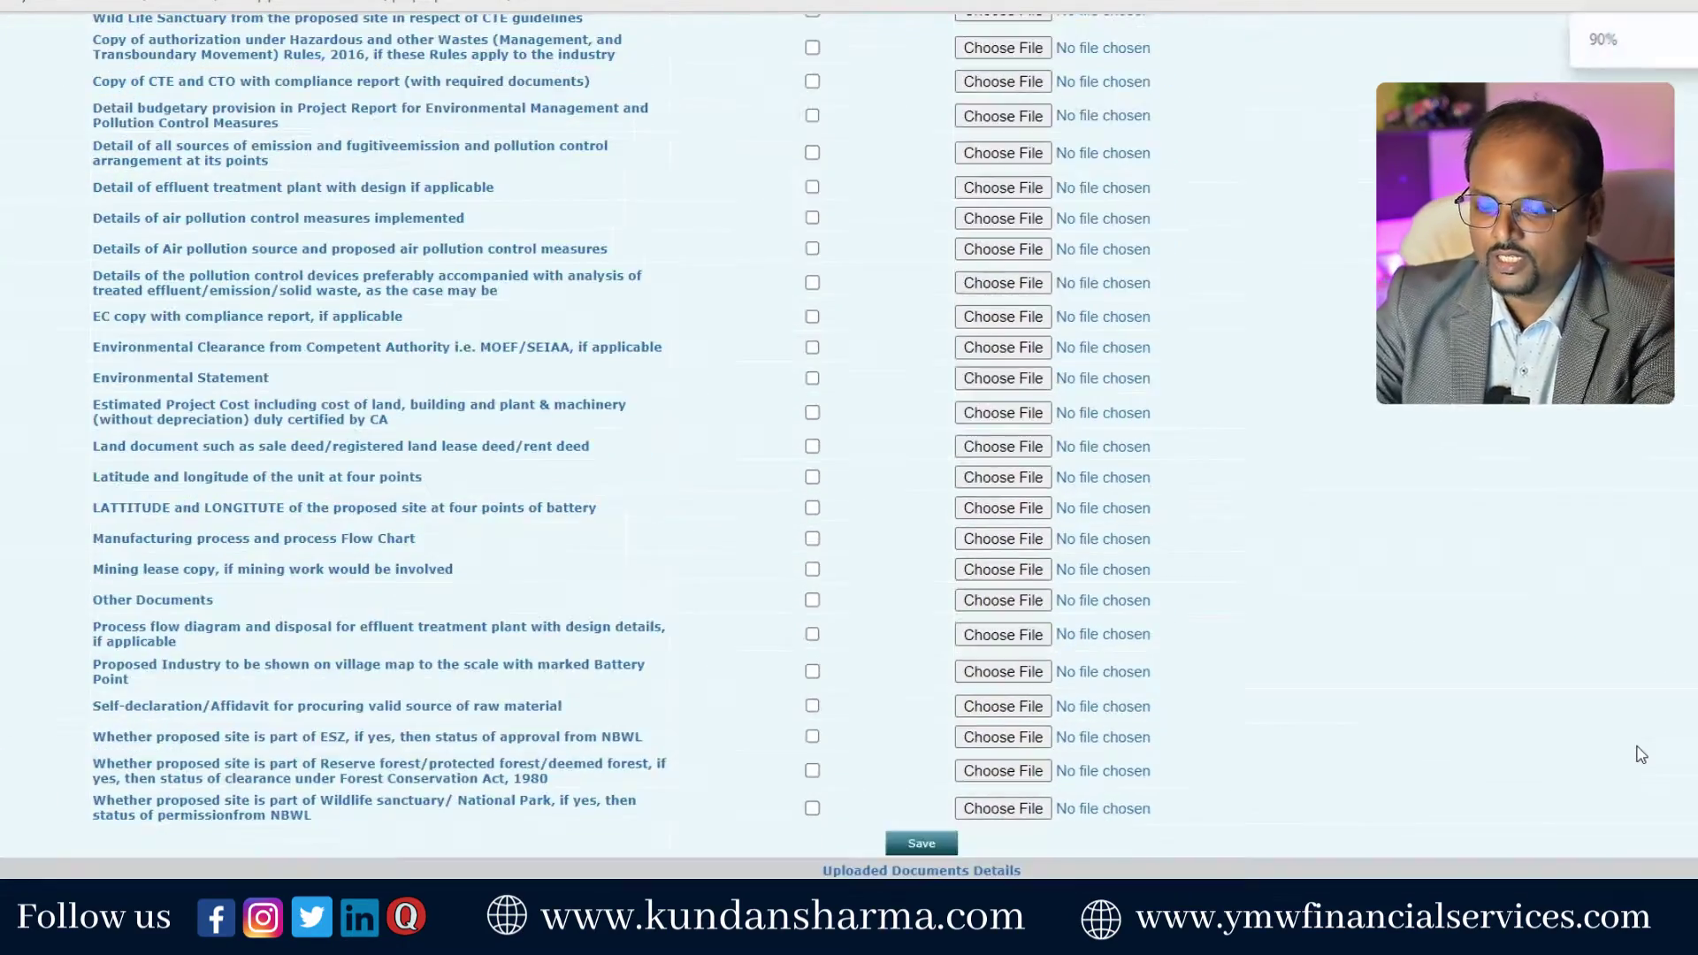
scroll(1641, 755, "up", 1)
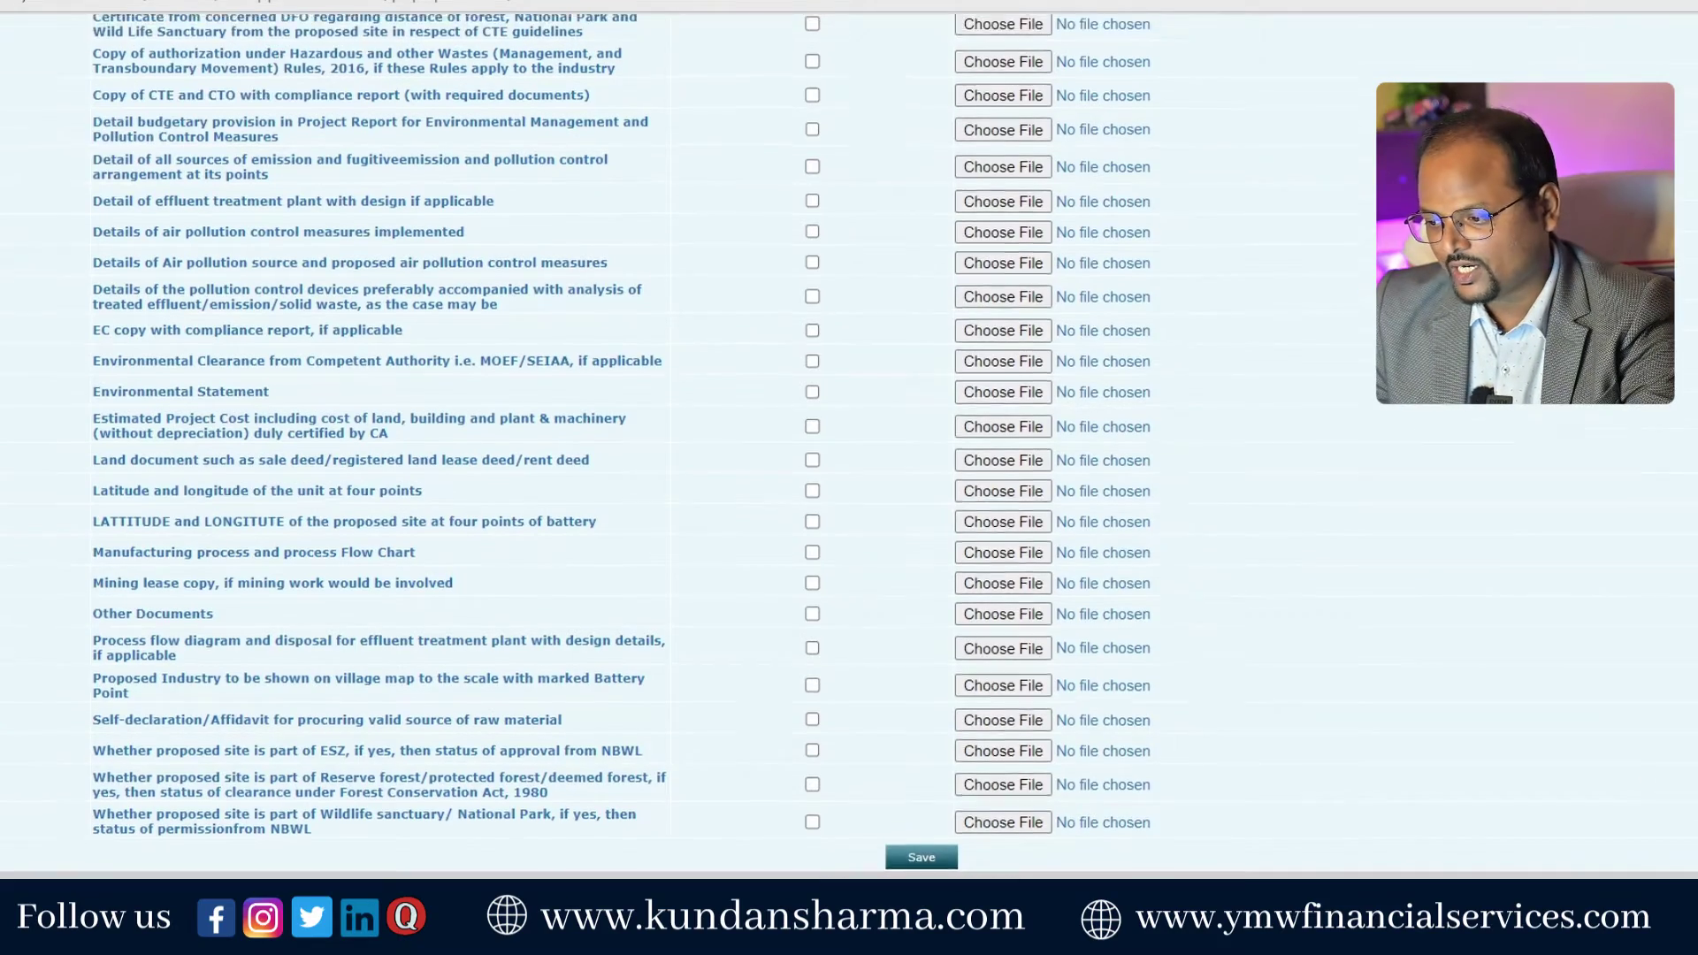
scroll(849, 443, "up", 1)
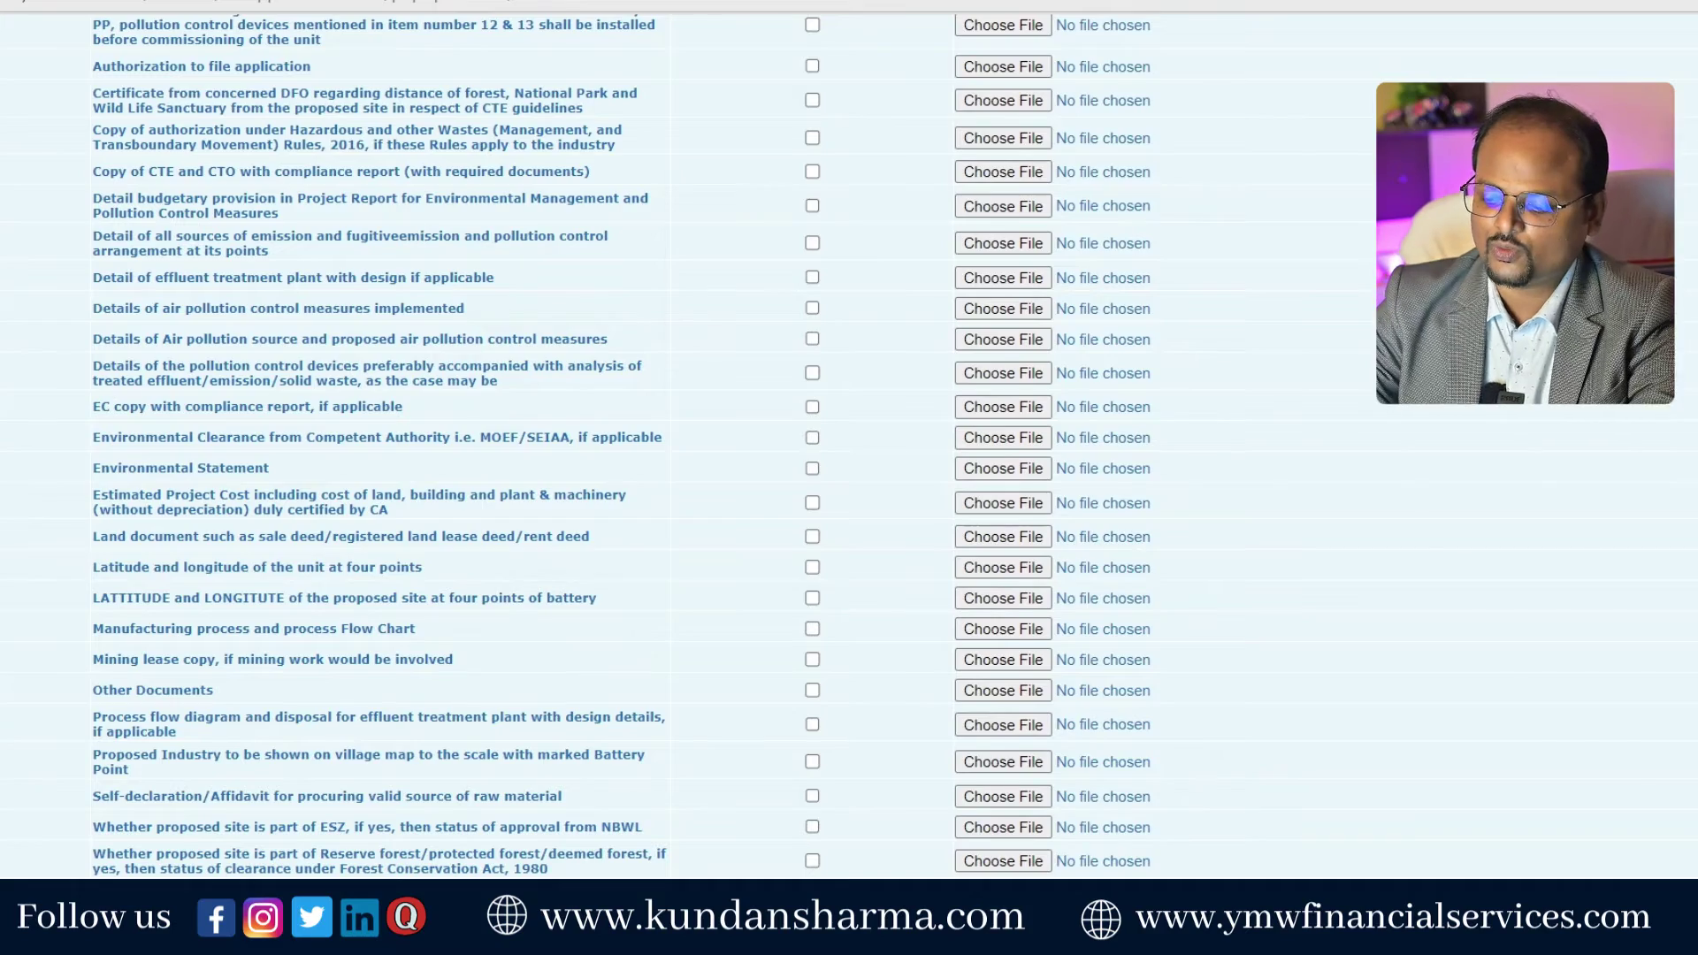
key("ctrl+minus")
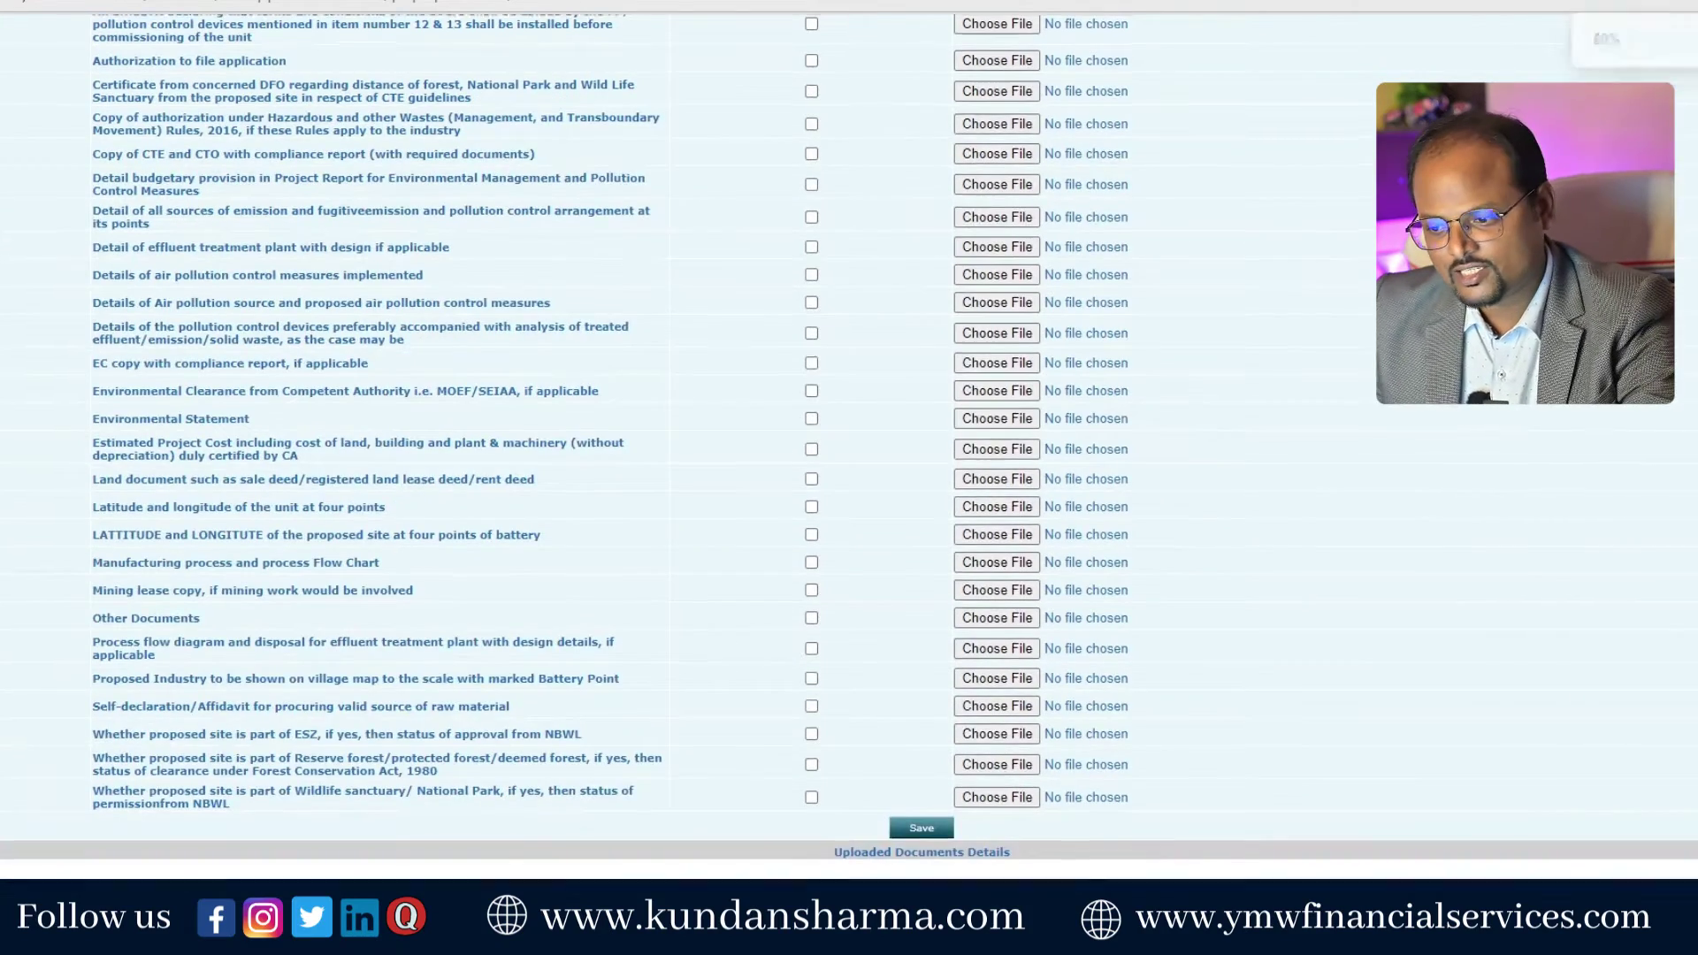
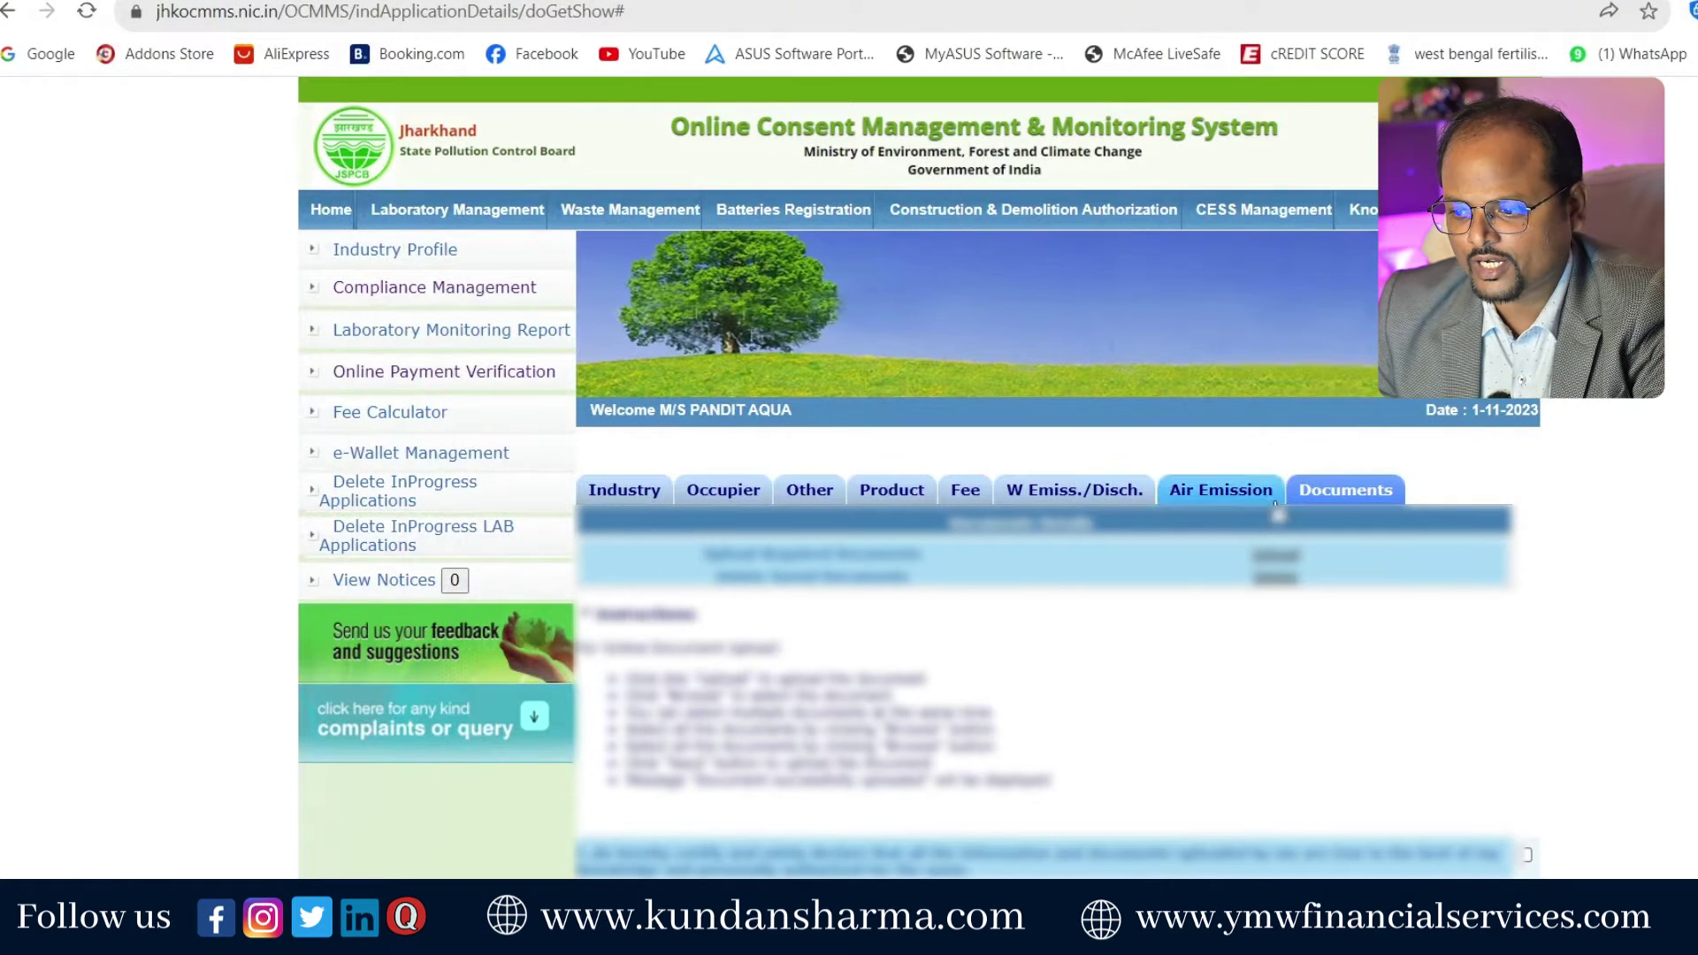
- Look back through the application's Fee, Product, Other, Occupier and Industry sections, ending at the save options below the Other section
left_click(964, 491)
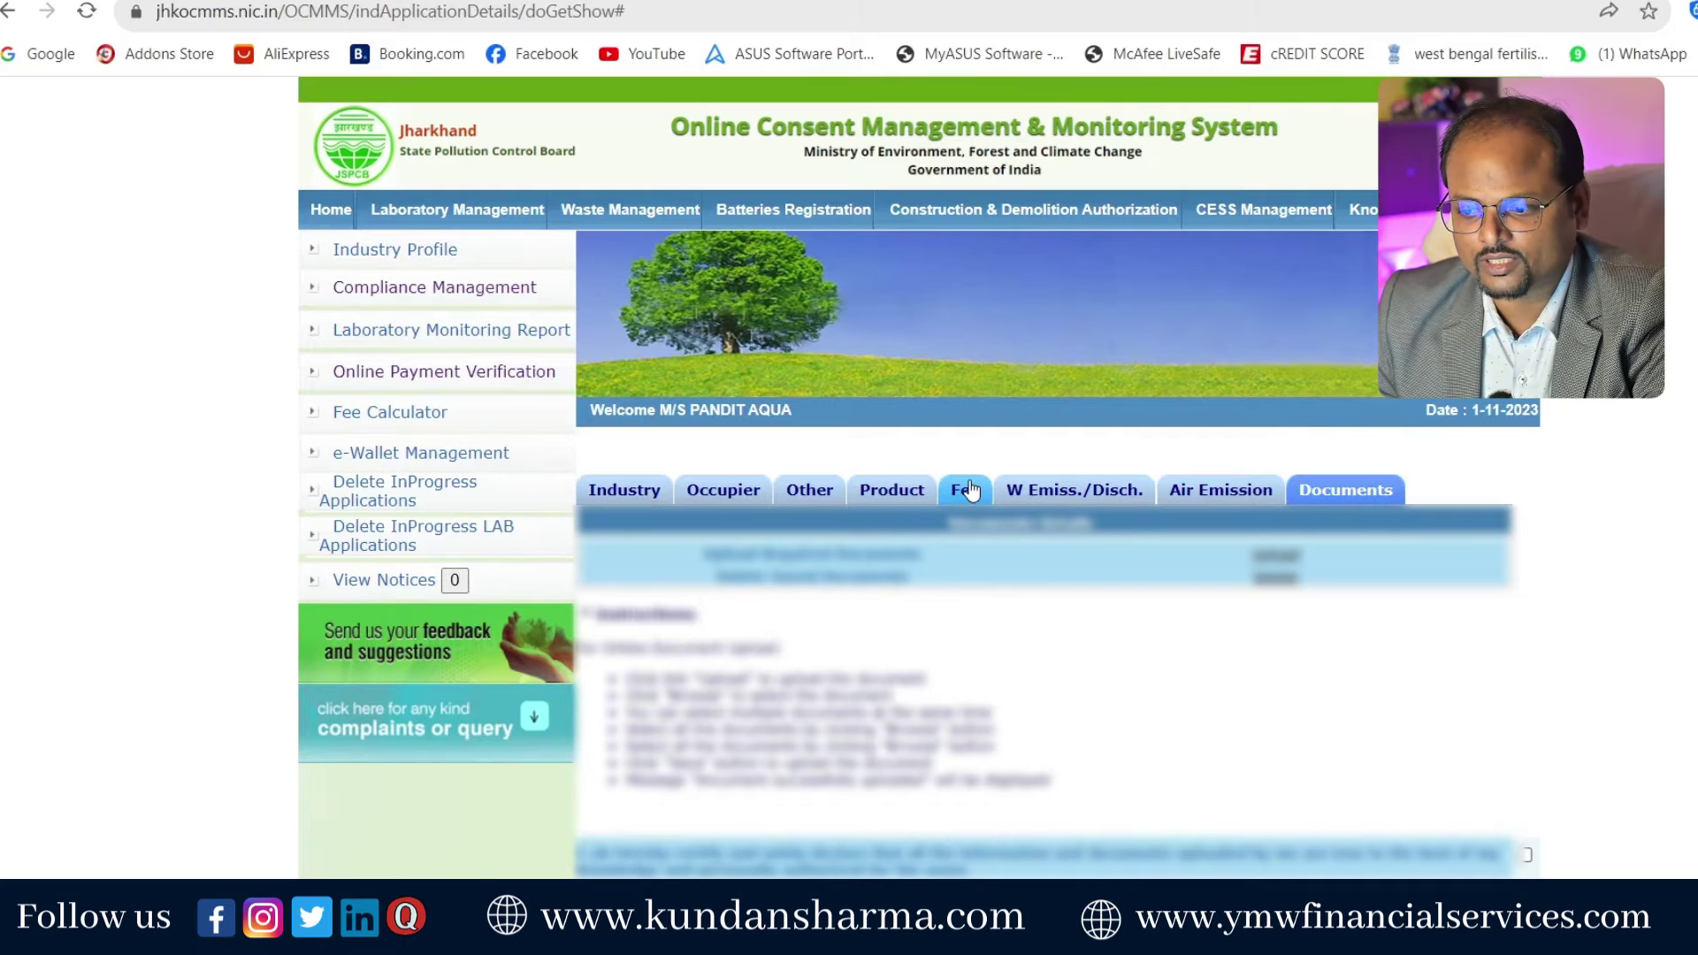
left_click(864, 494)
left_click(810, 490)
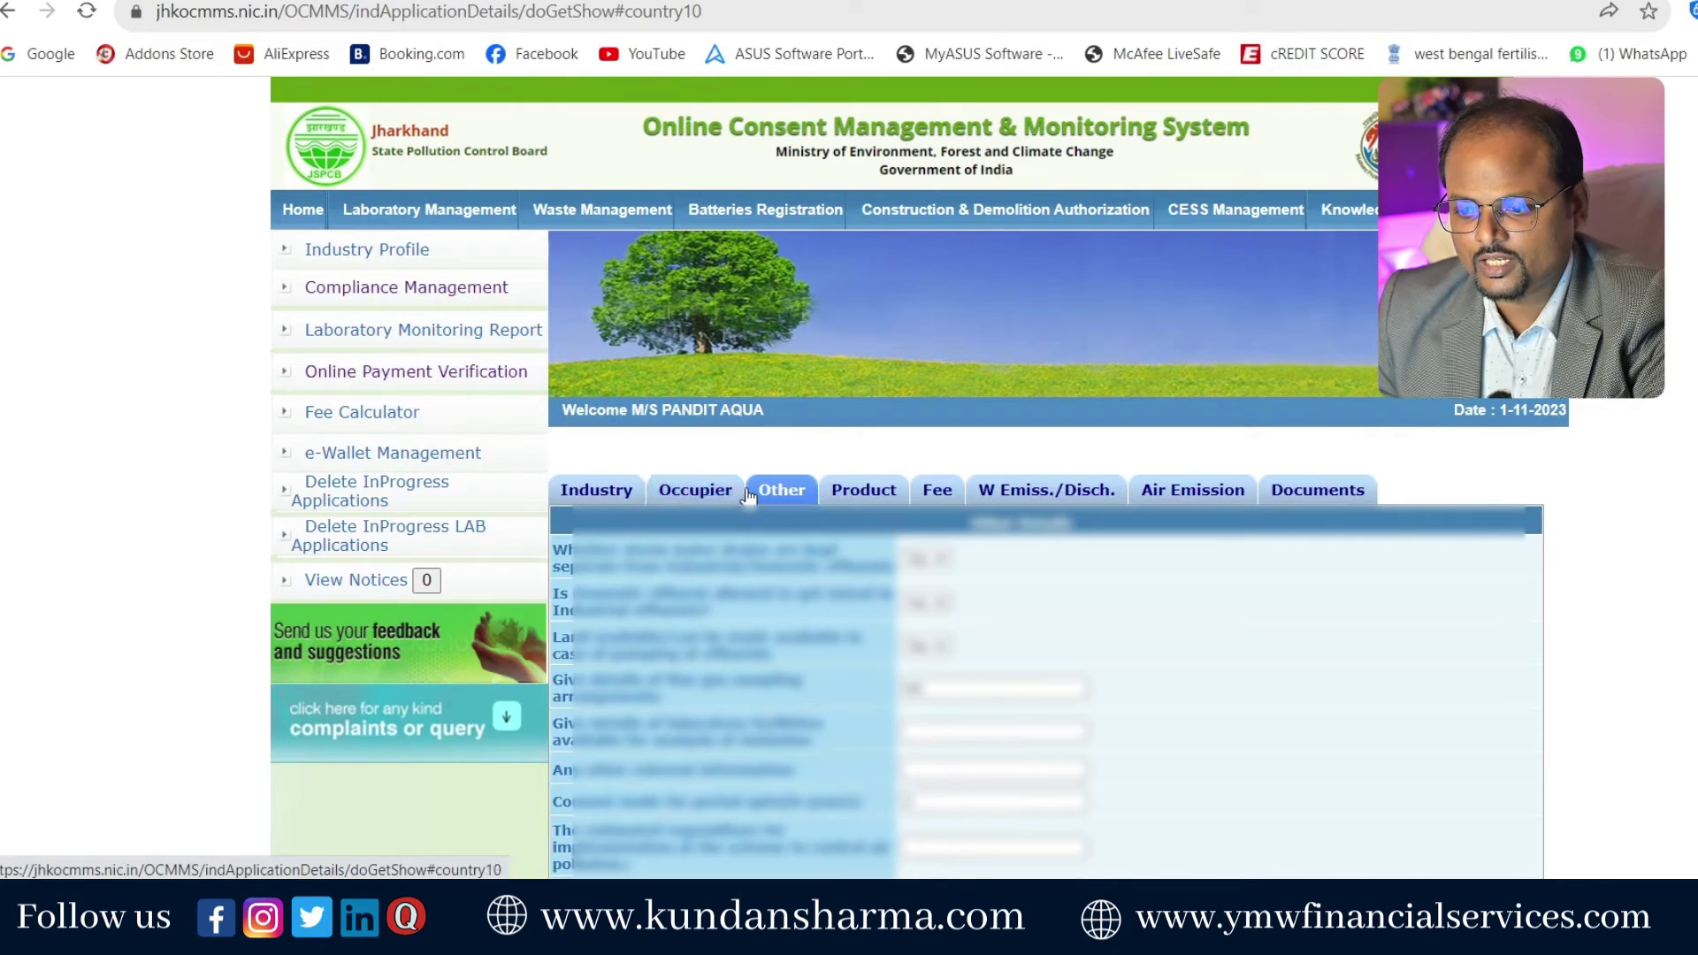
left_click(724, 491)
left_click(625, 492)
left_click(815, 492)
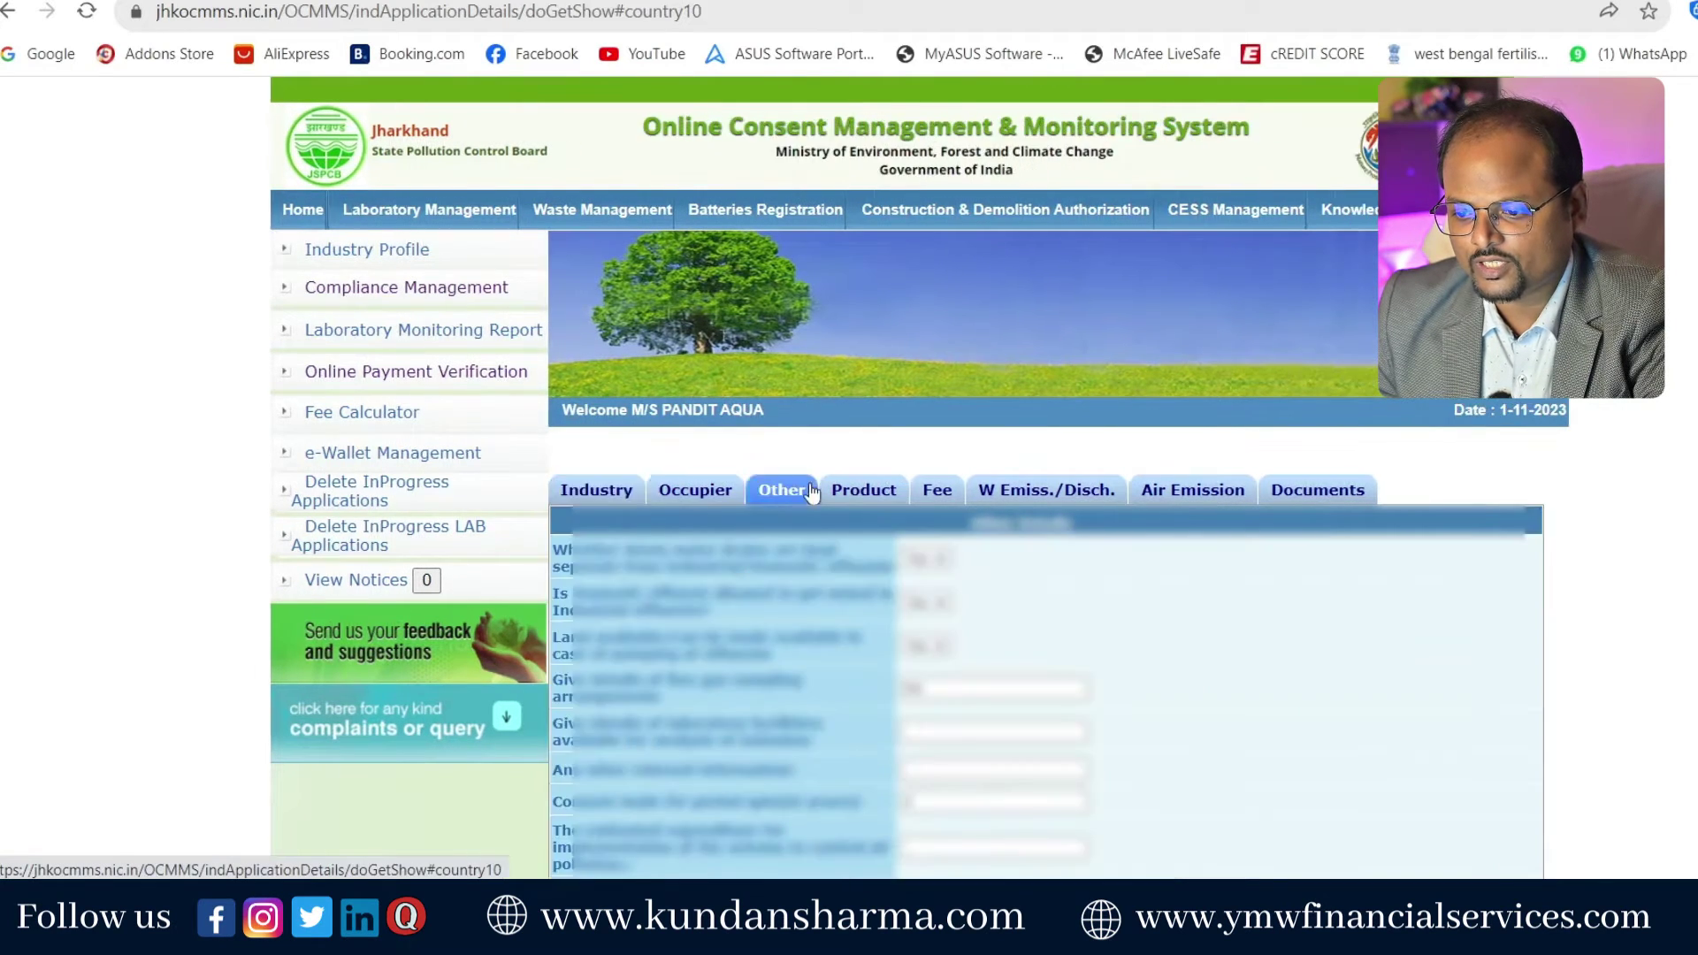
scroll(1201, 670, "down", 7)
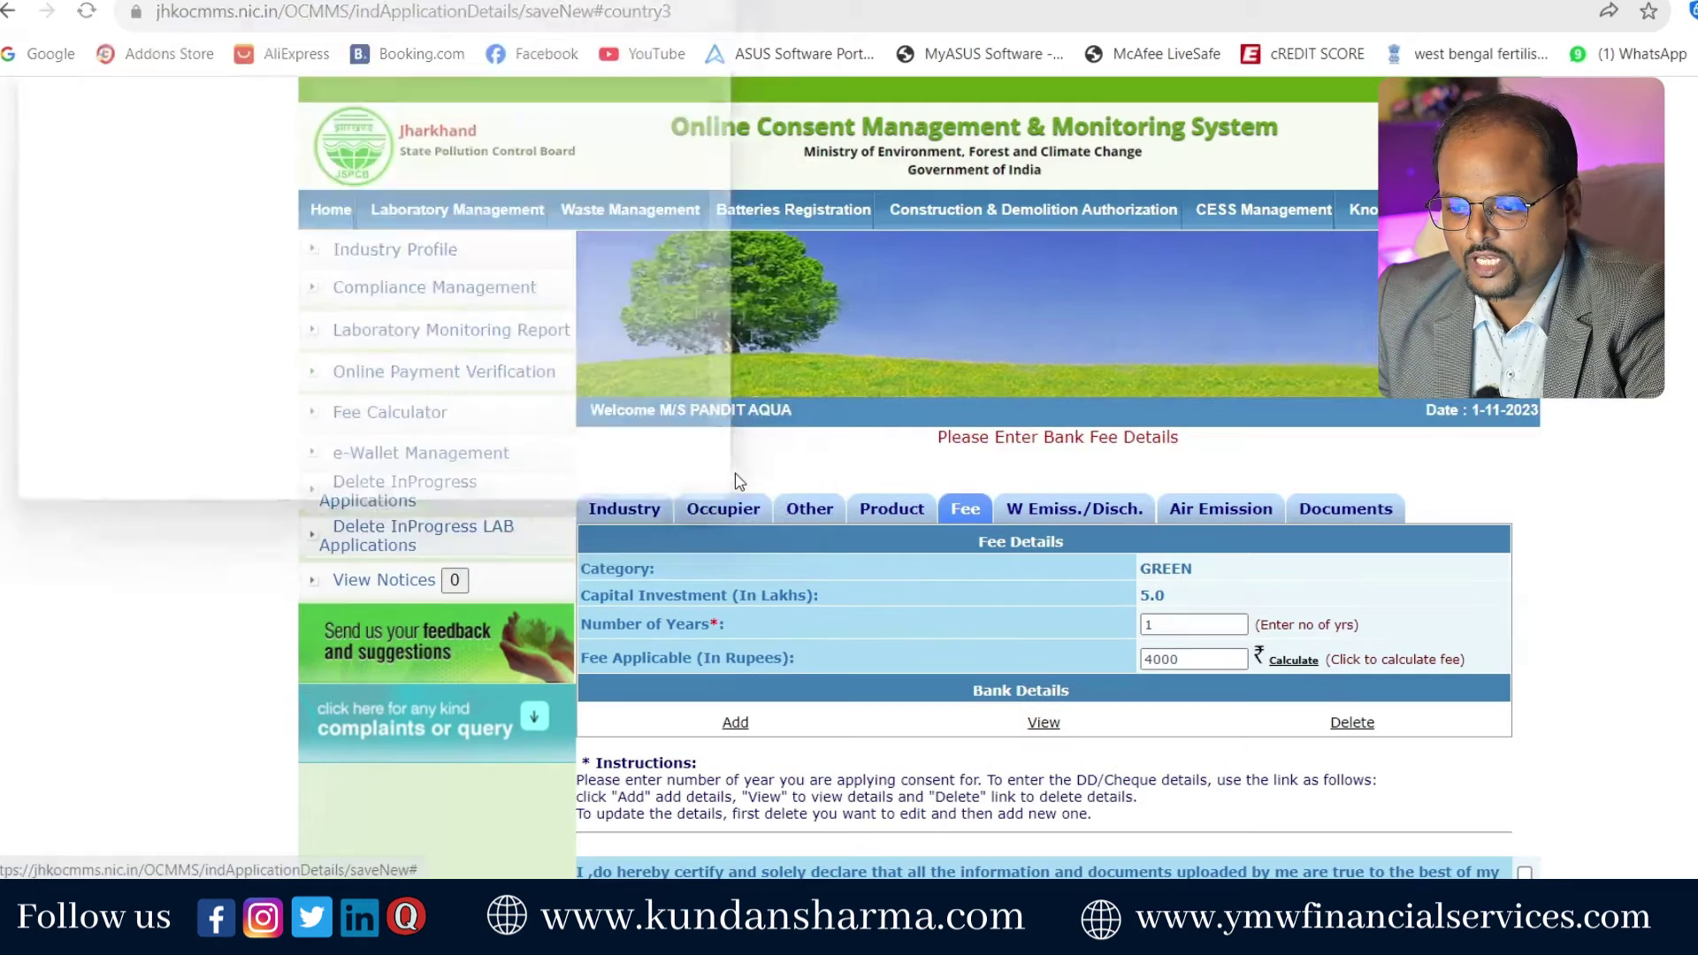
- Add a CTE consent fee of 4000 rupees to the bank details and save the application as Completed
left_click(417, 101)
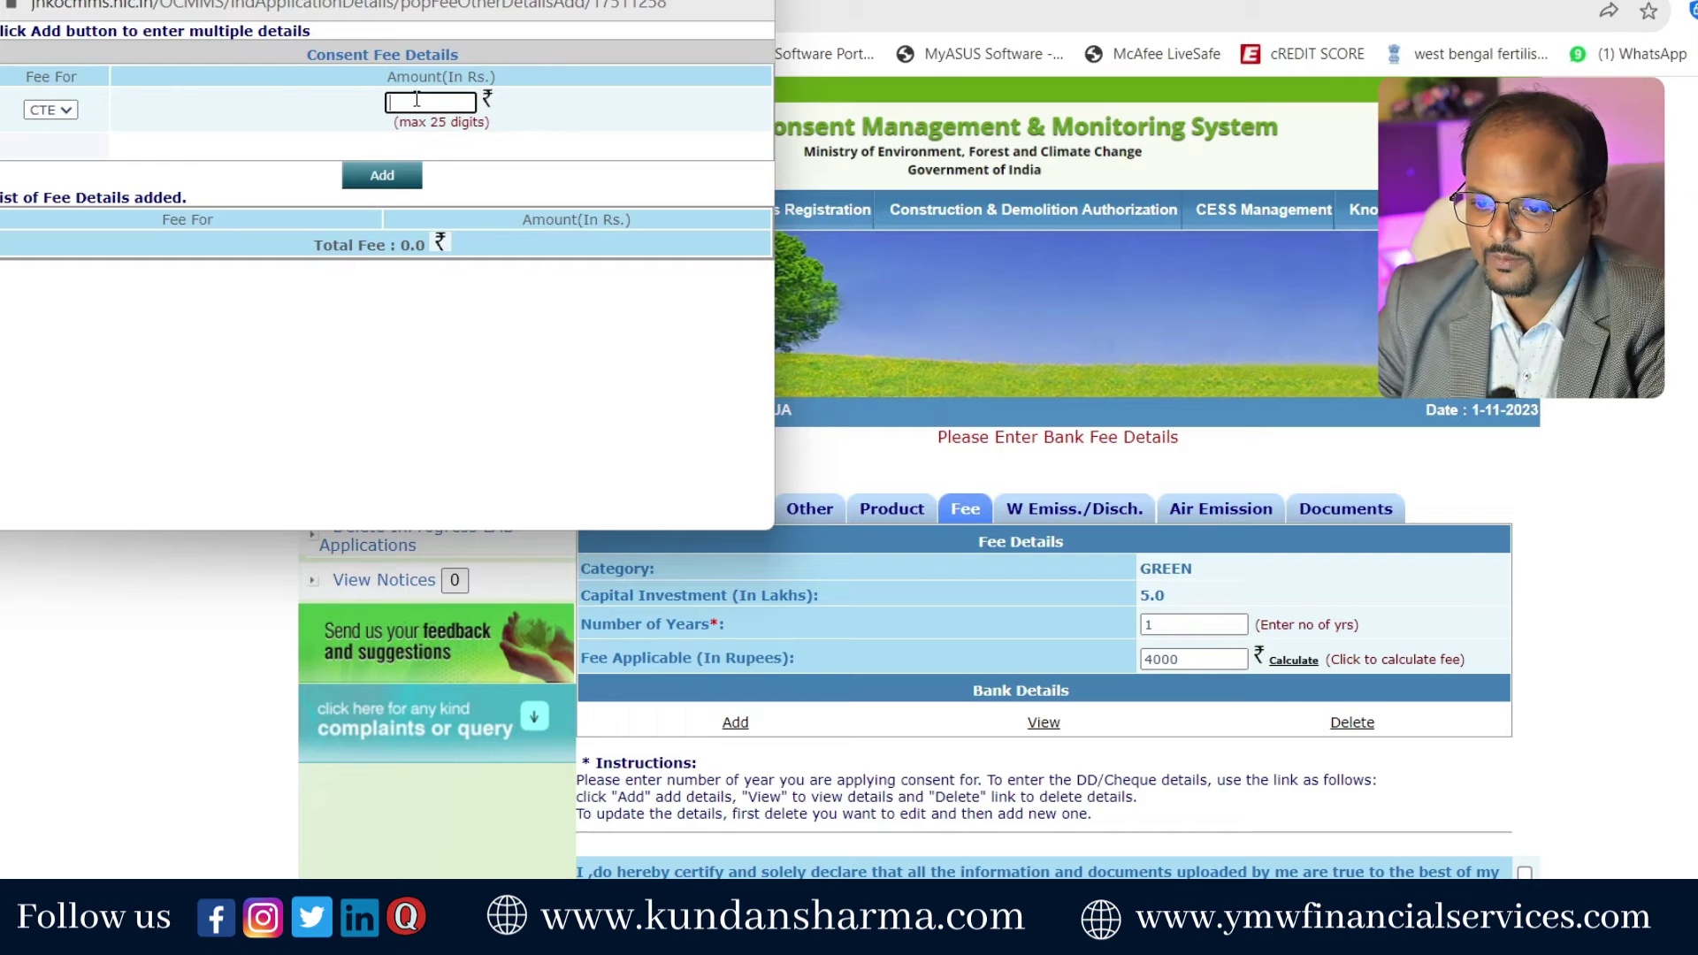
type("4000")
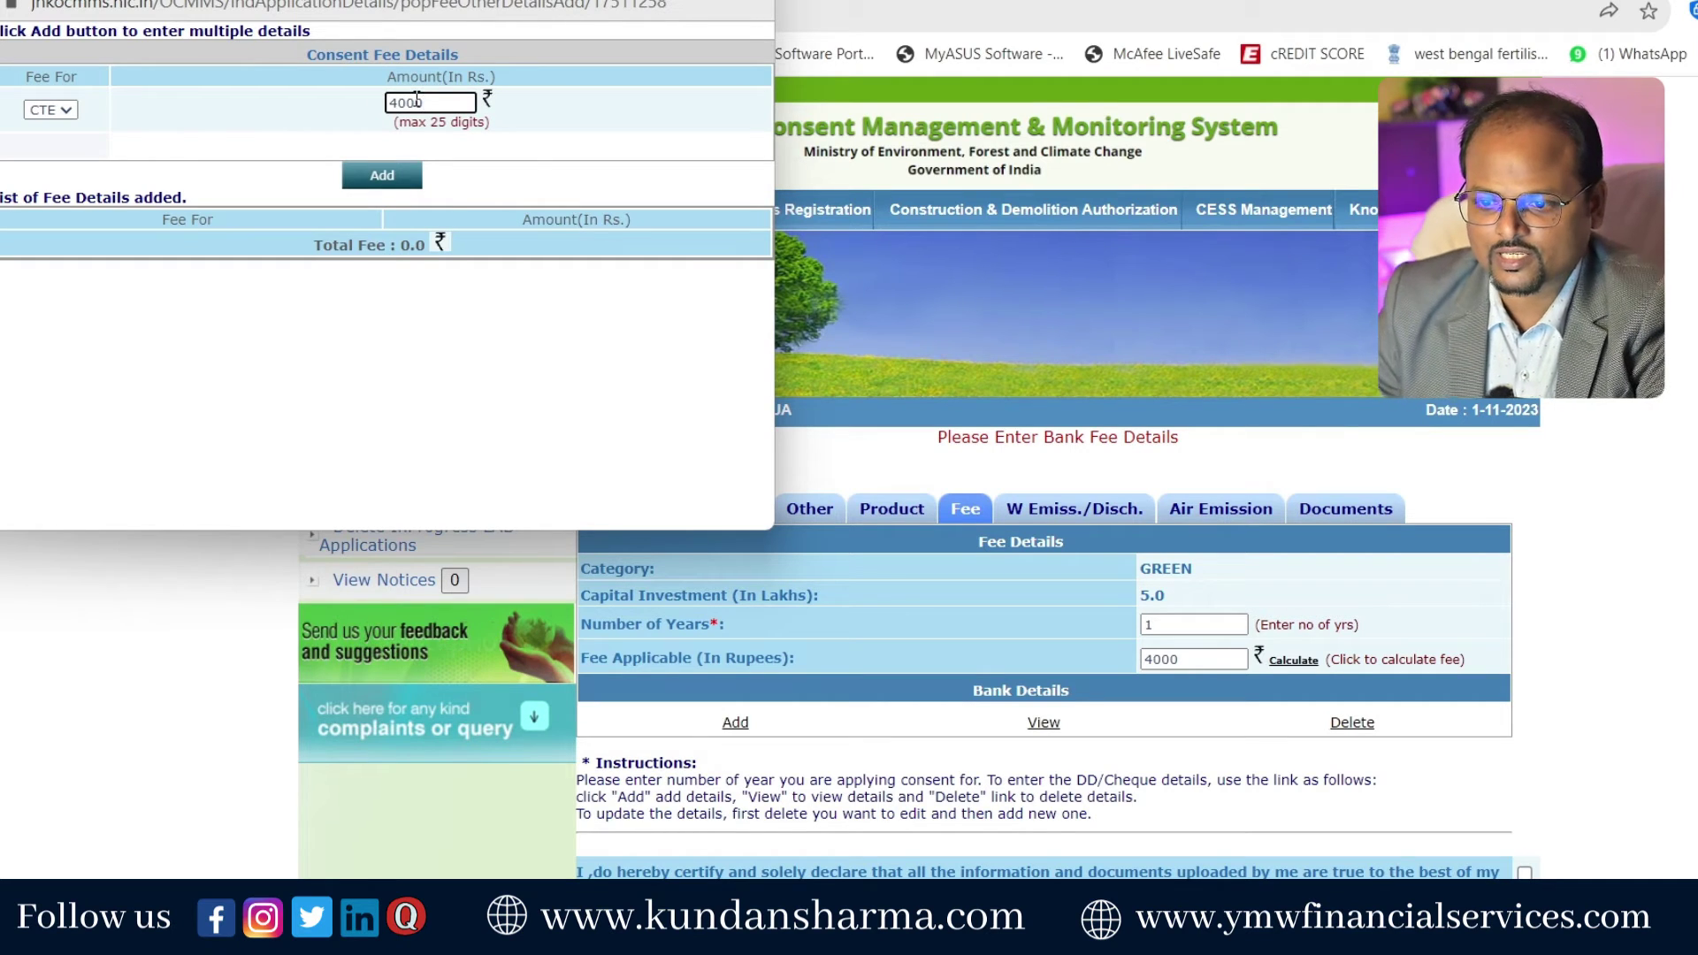
left_click(380, 176)
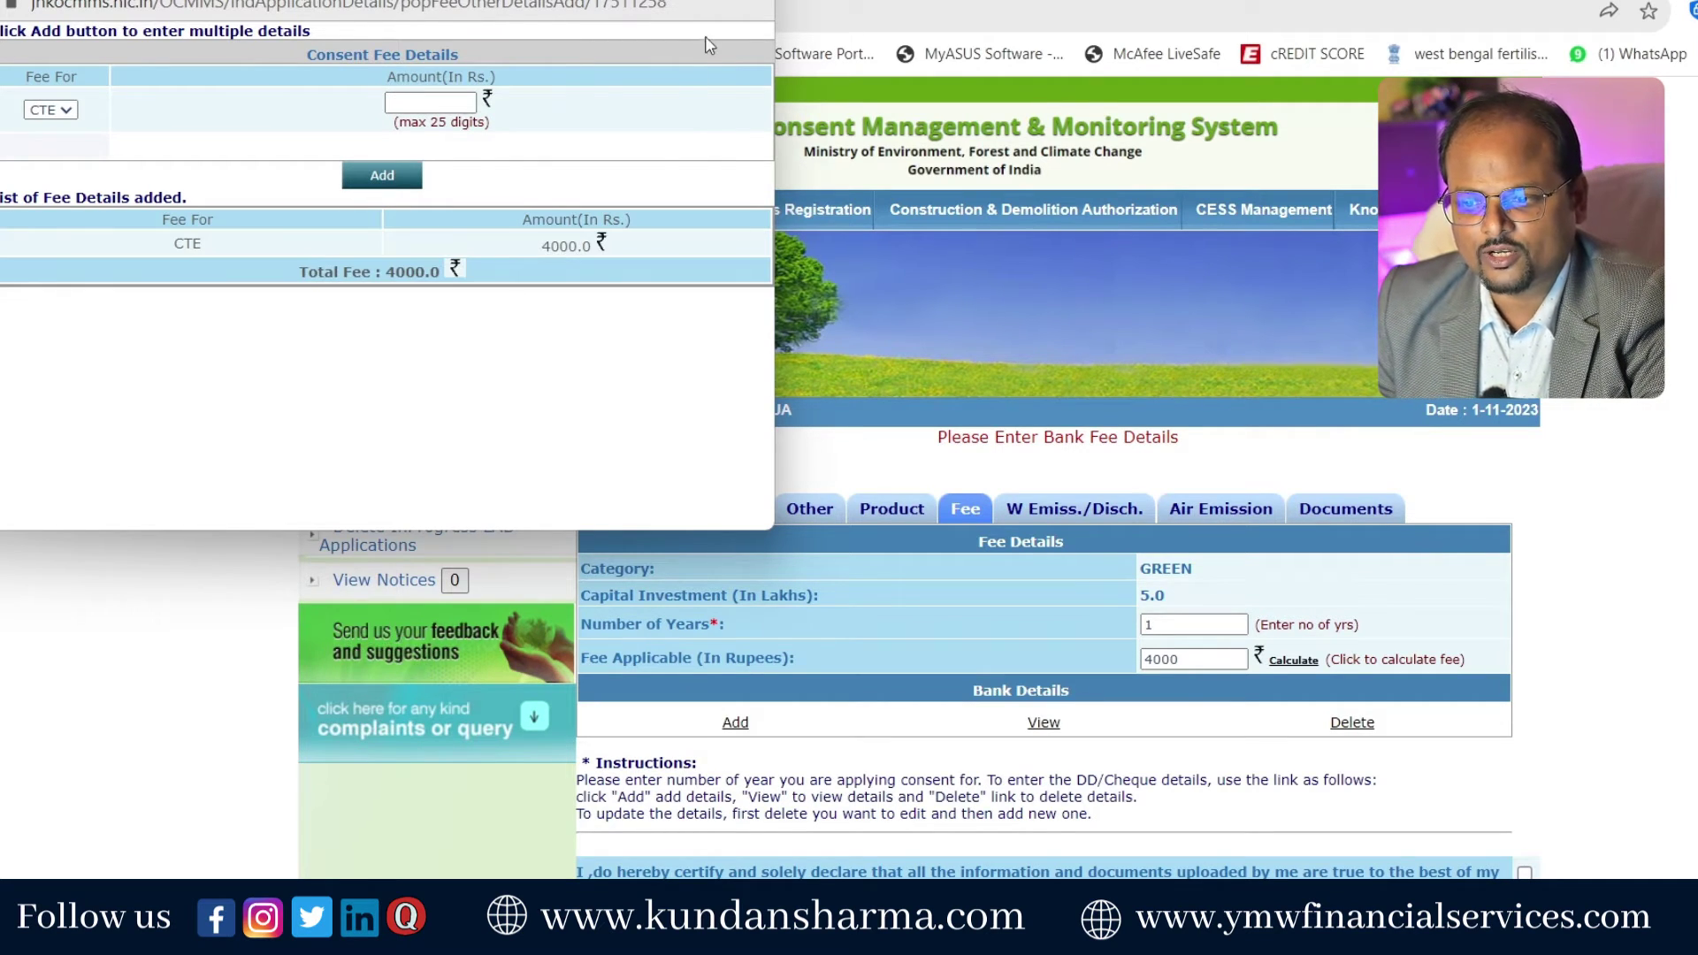
left_click(937, 316)
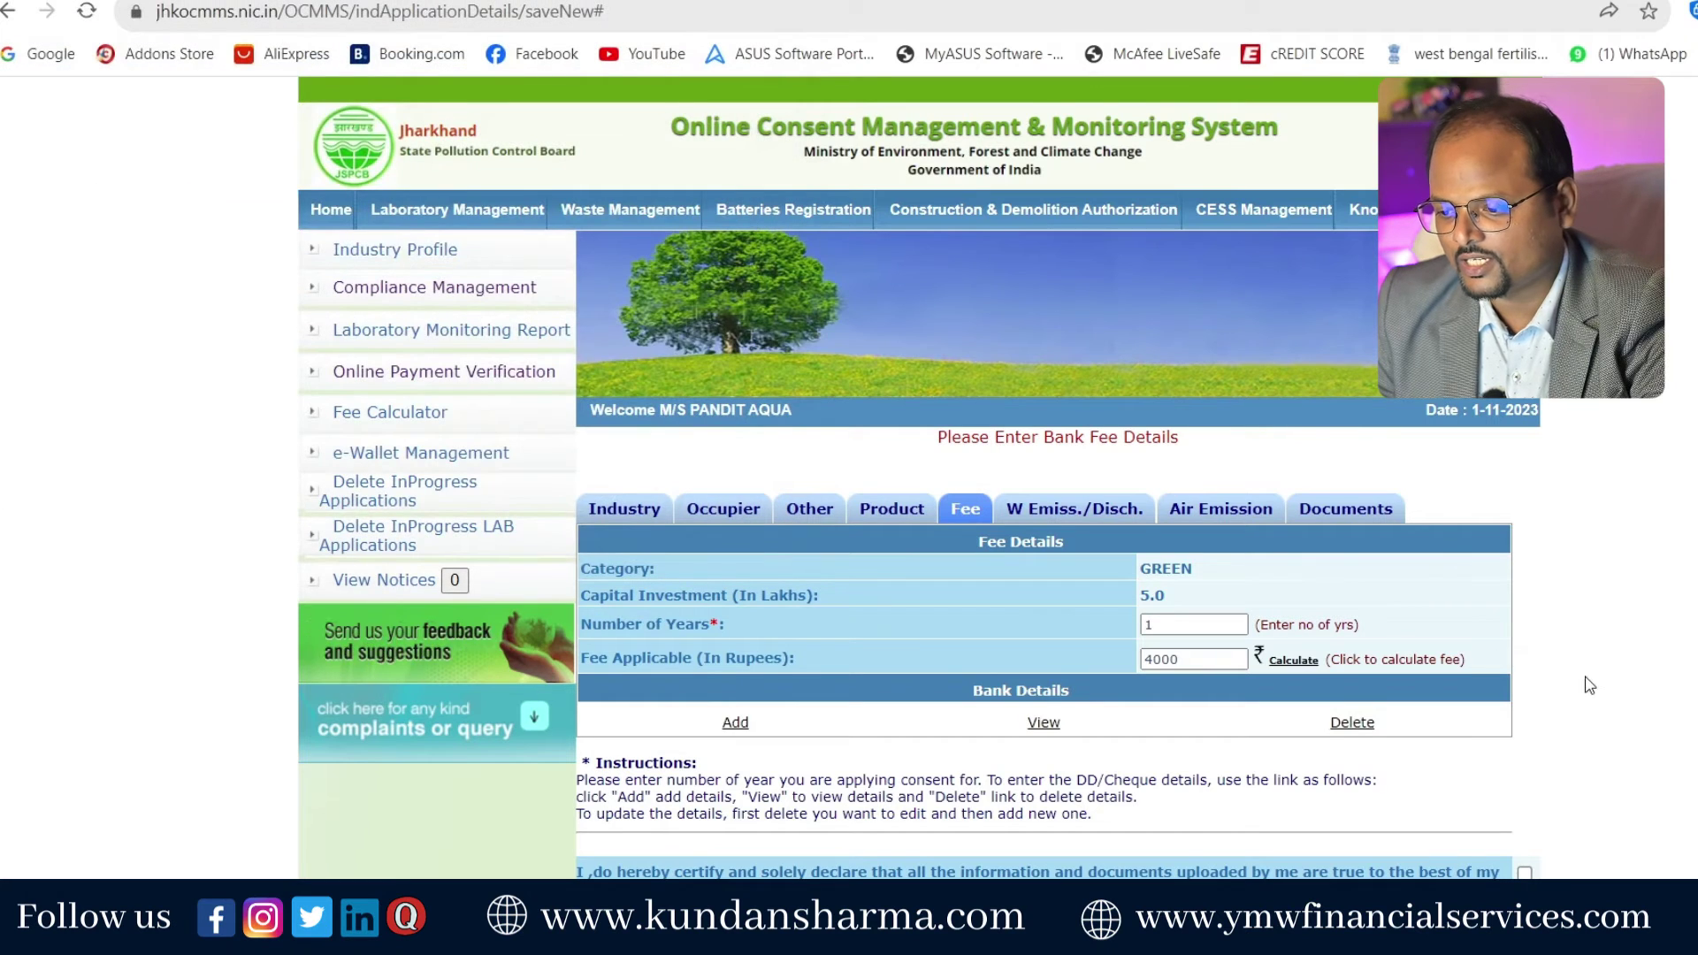
scroll(1584, 677, "down", 4)
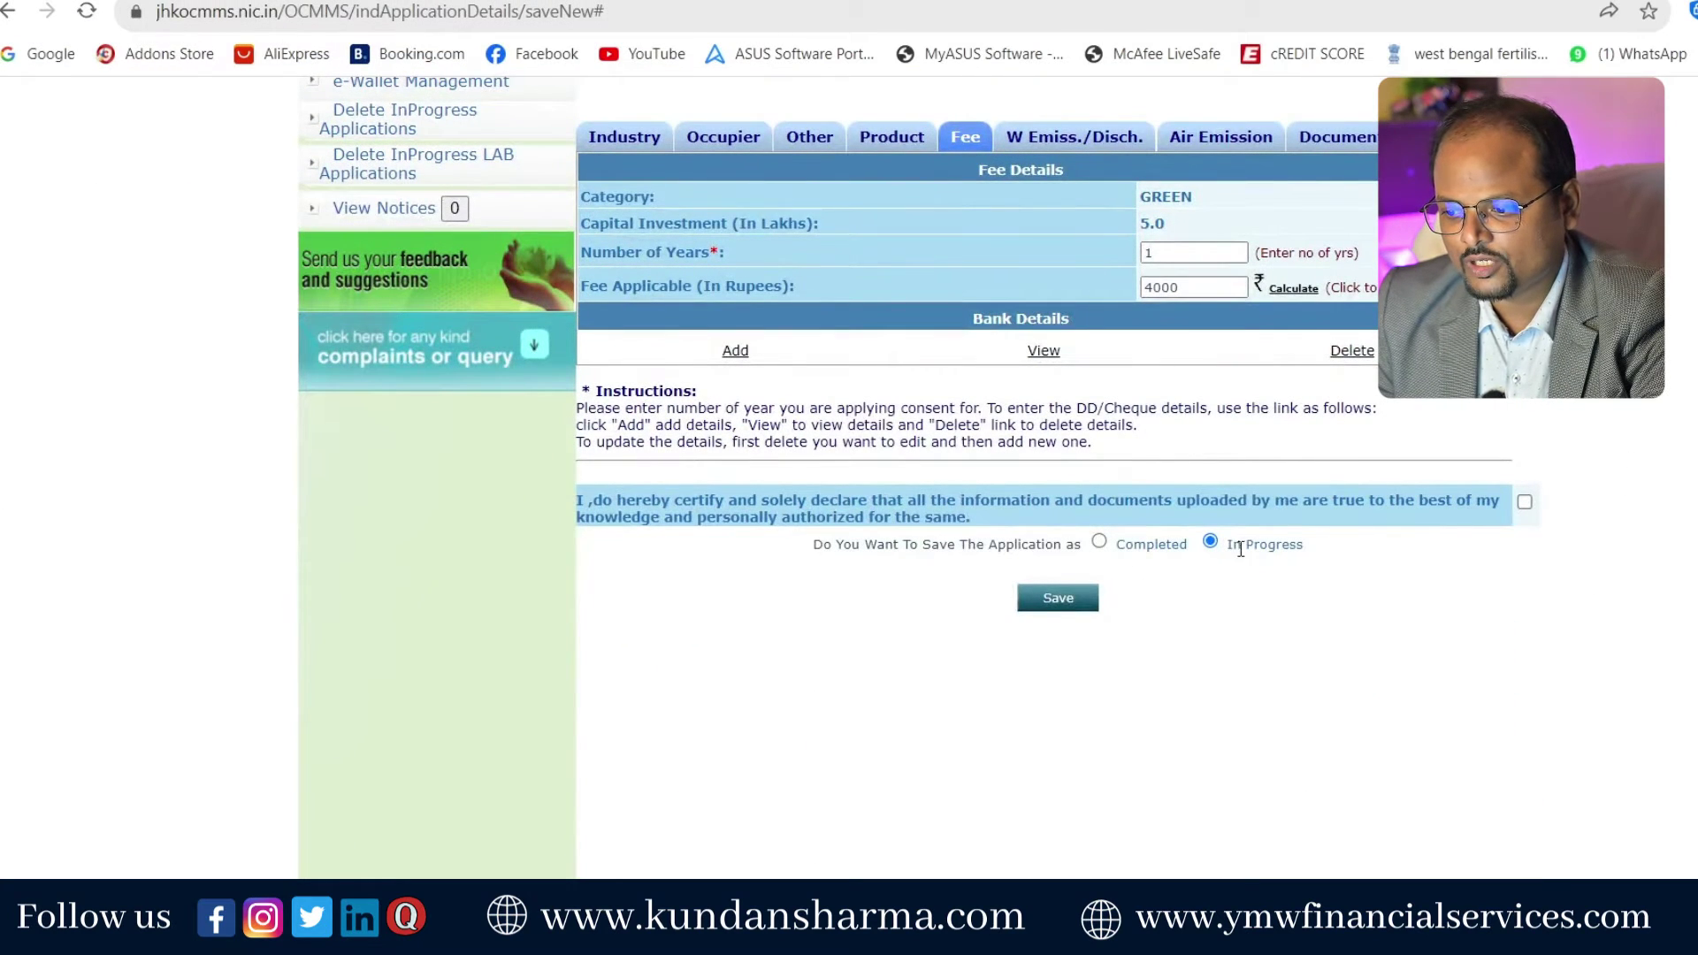
left_click(1099, 541)
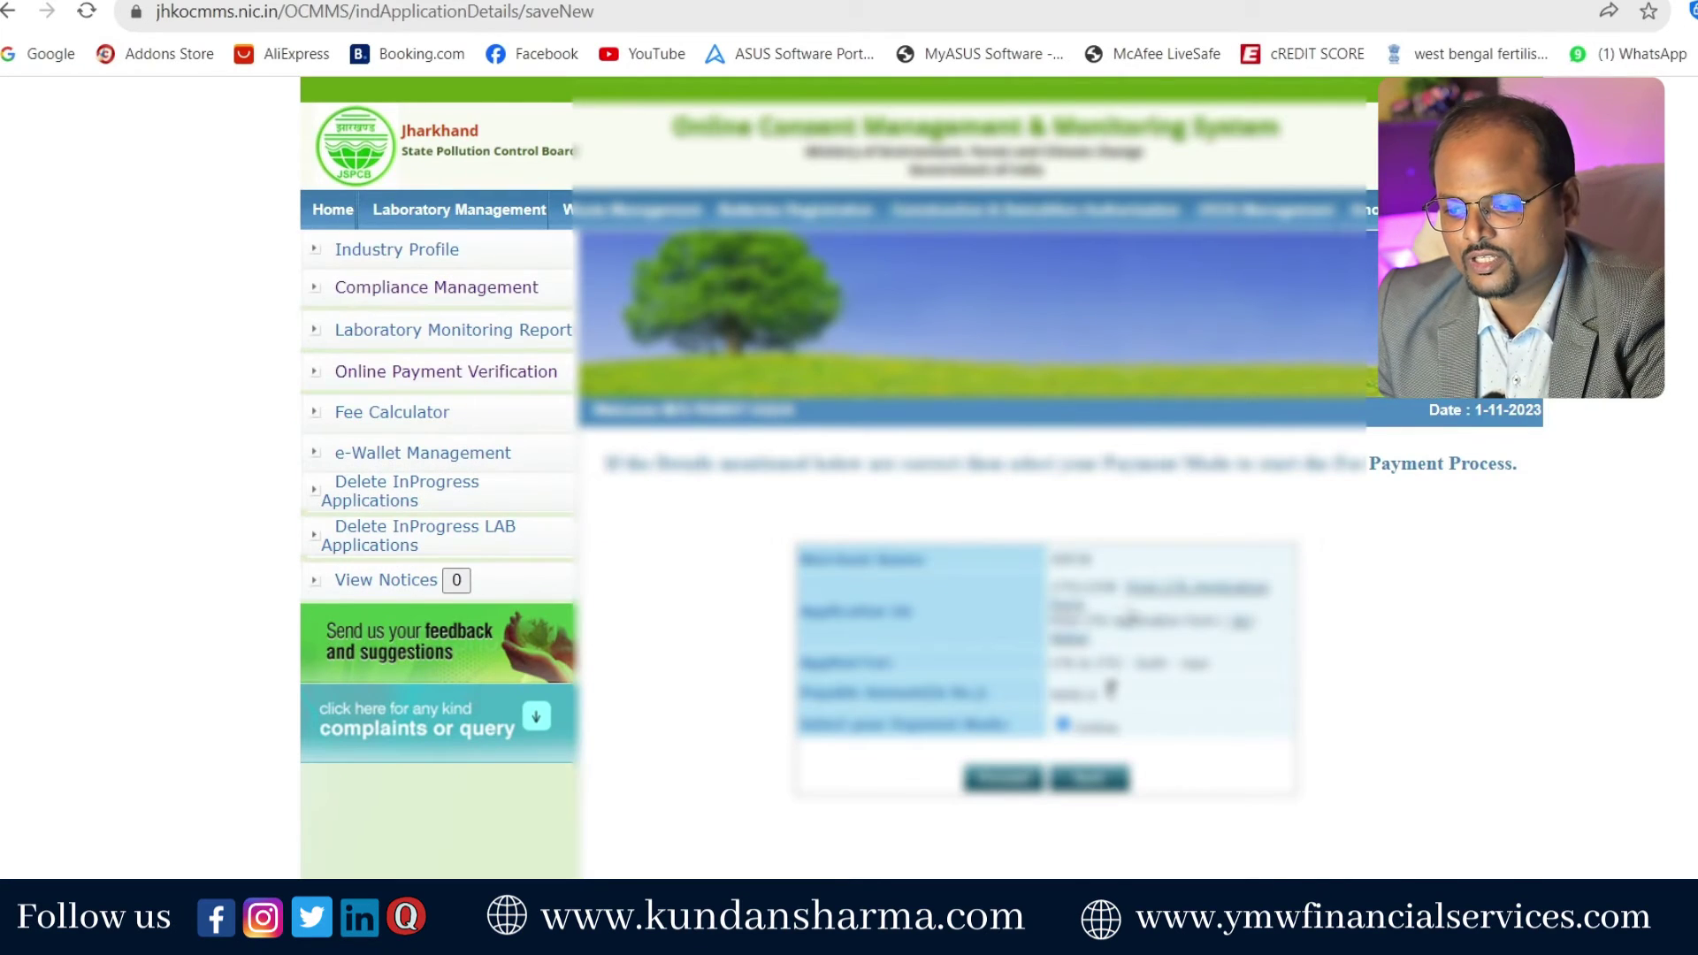
- Open the printable application form from the payment details page and read through the document
scroll(1308, 618, "down", 3)
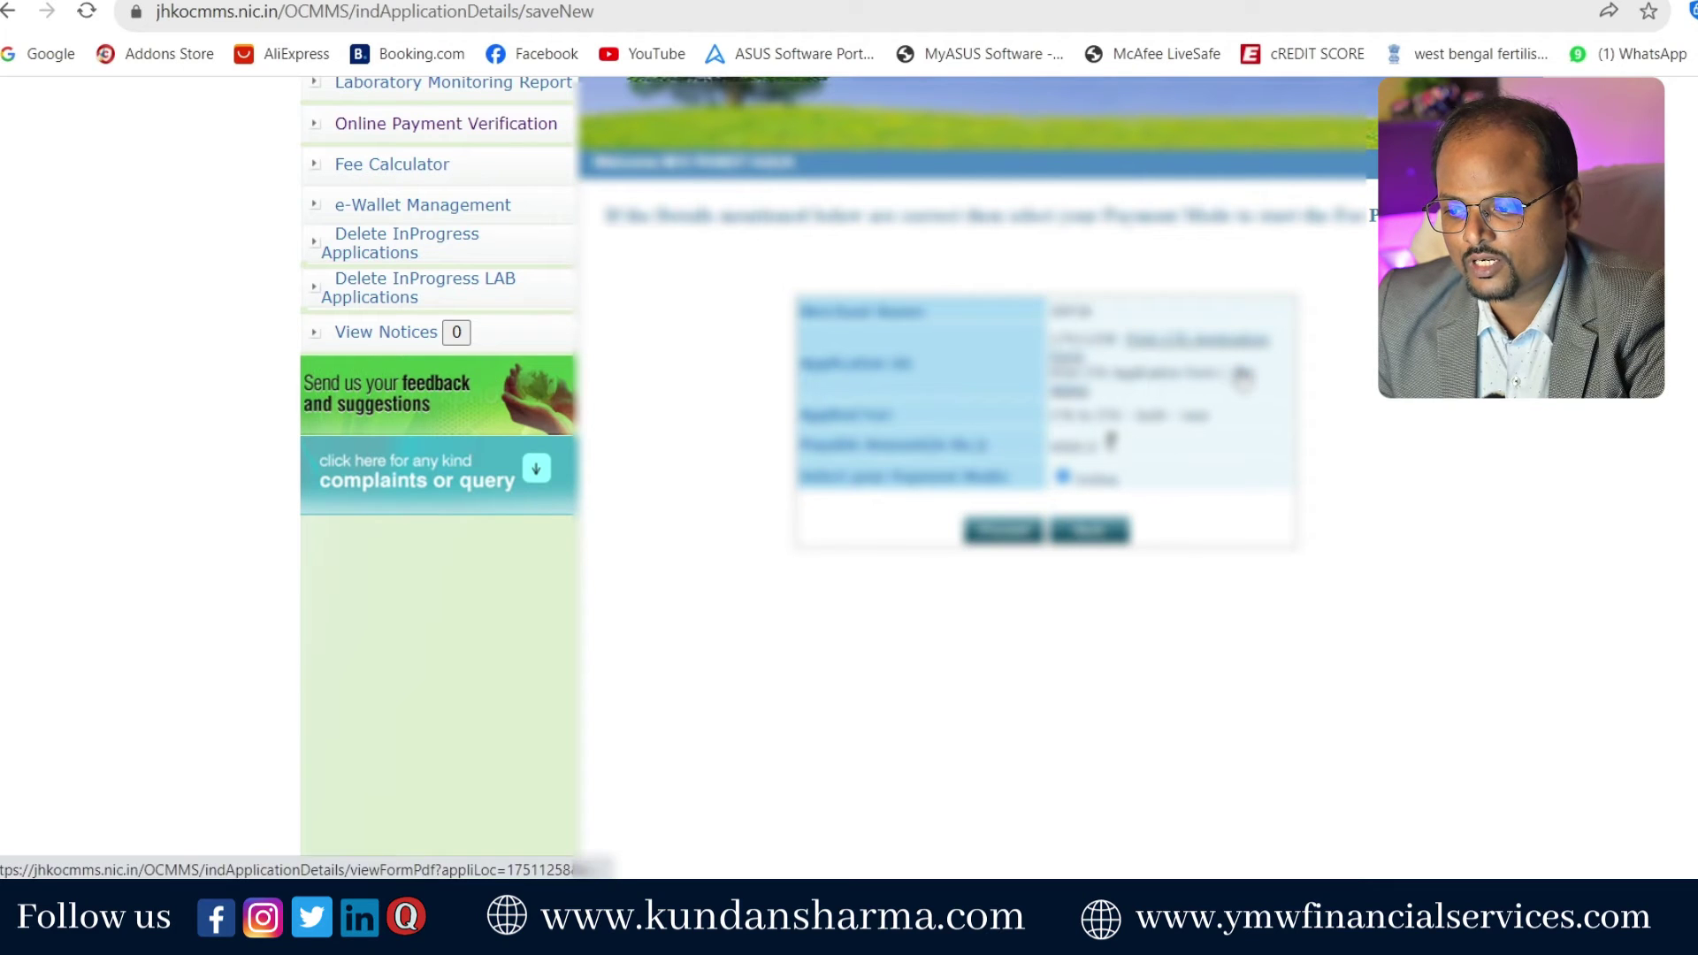
left_click(1062, 396)
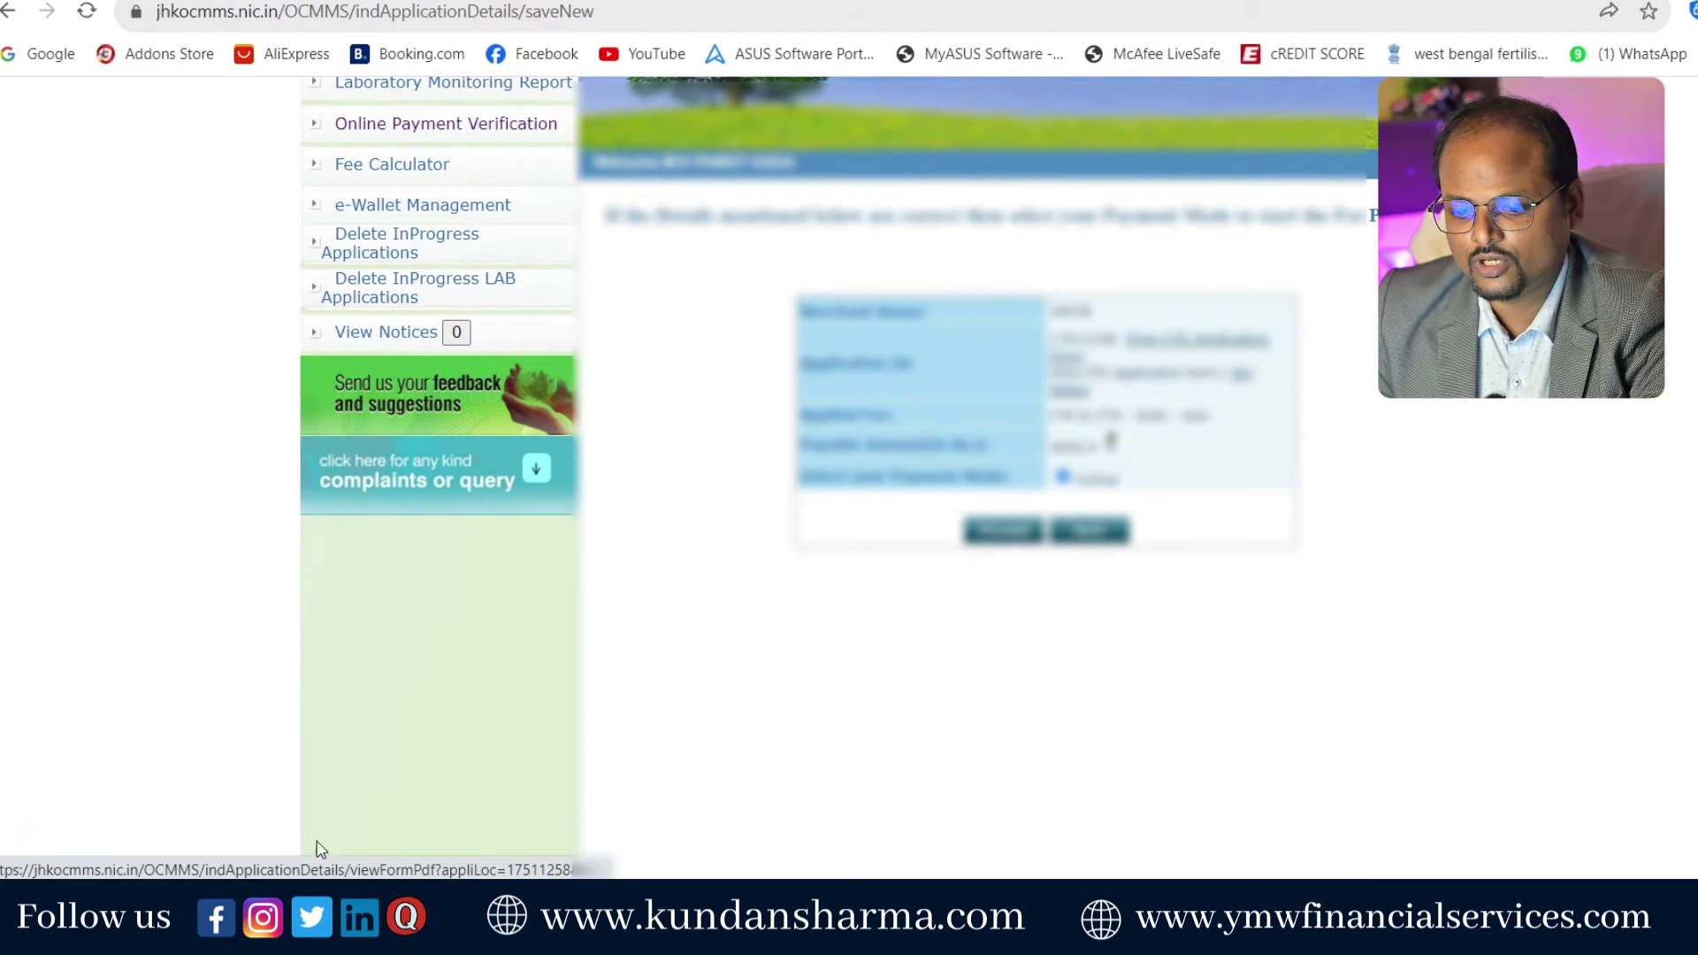
left_click(230, 902)
scroll(1159, 531, "down", 20)
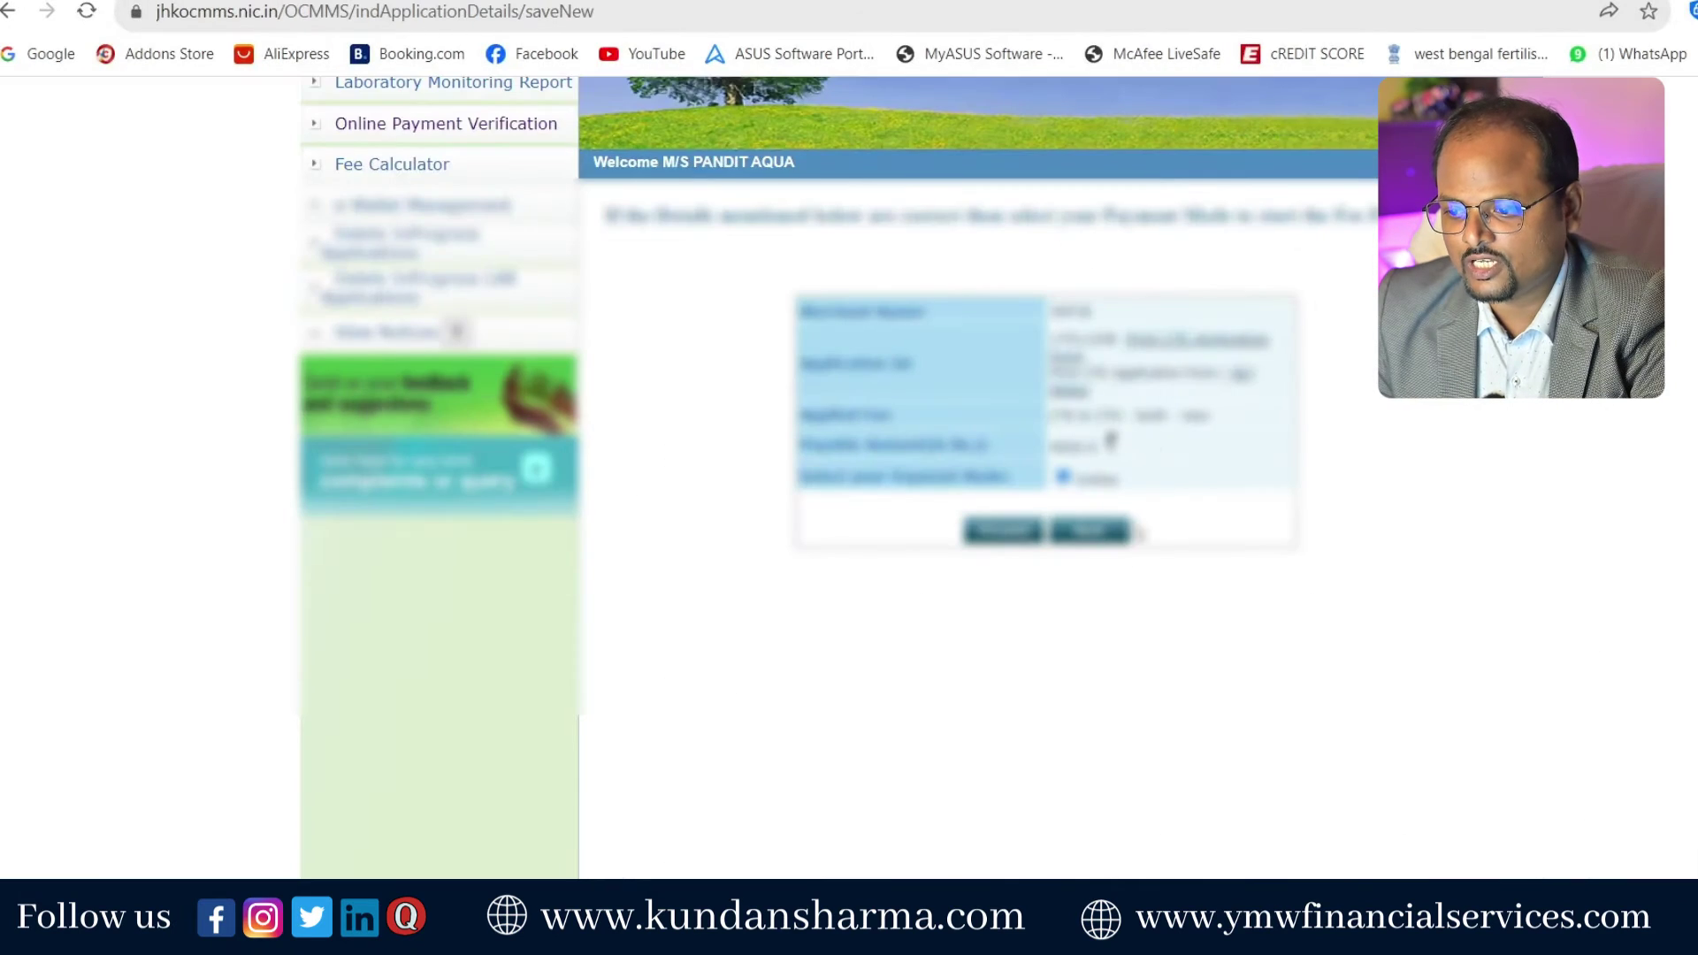
- Proceed to the online fee payment, choose NetBanking with ICICI Bank, and confirm the payable amount
left_click(1004, 529)
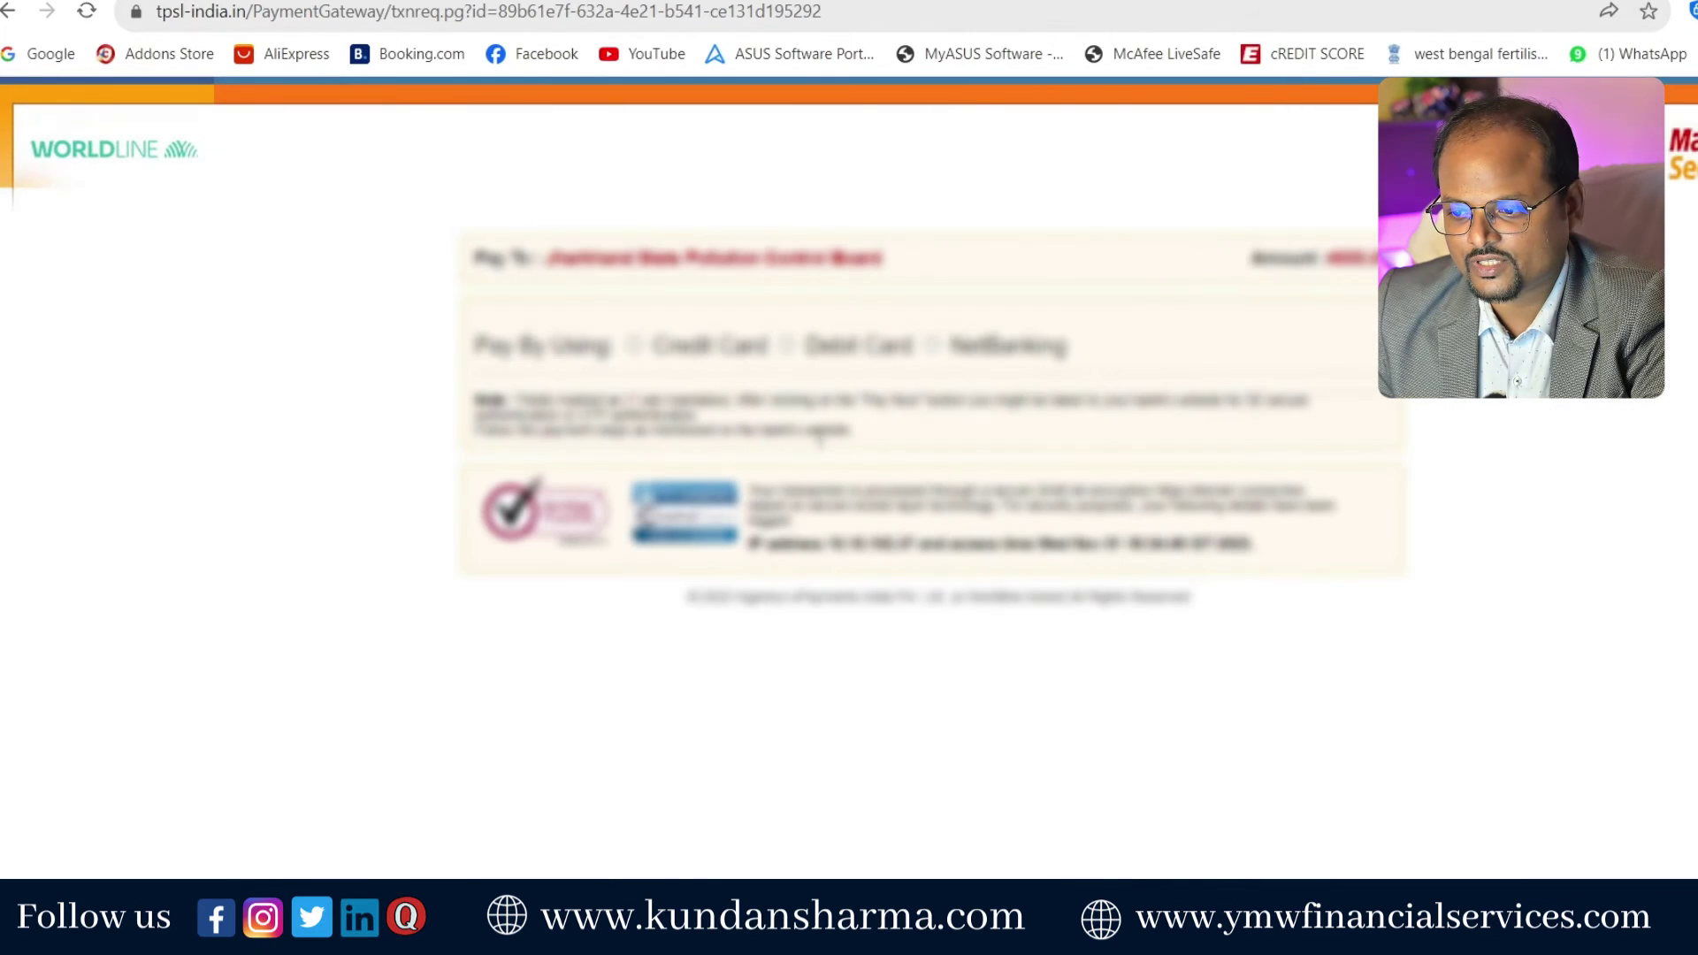
left_click(932, 345)
left_click(876, 456)
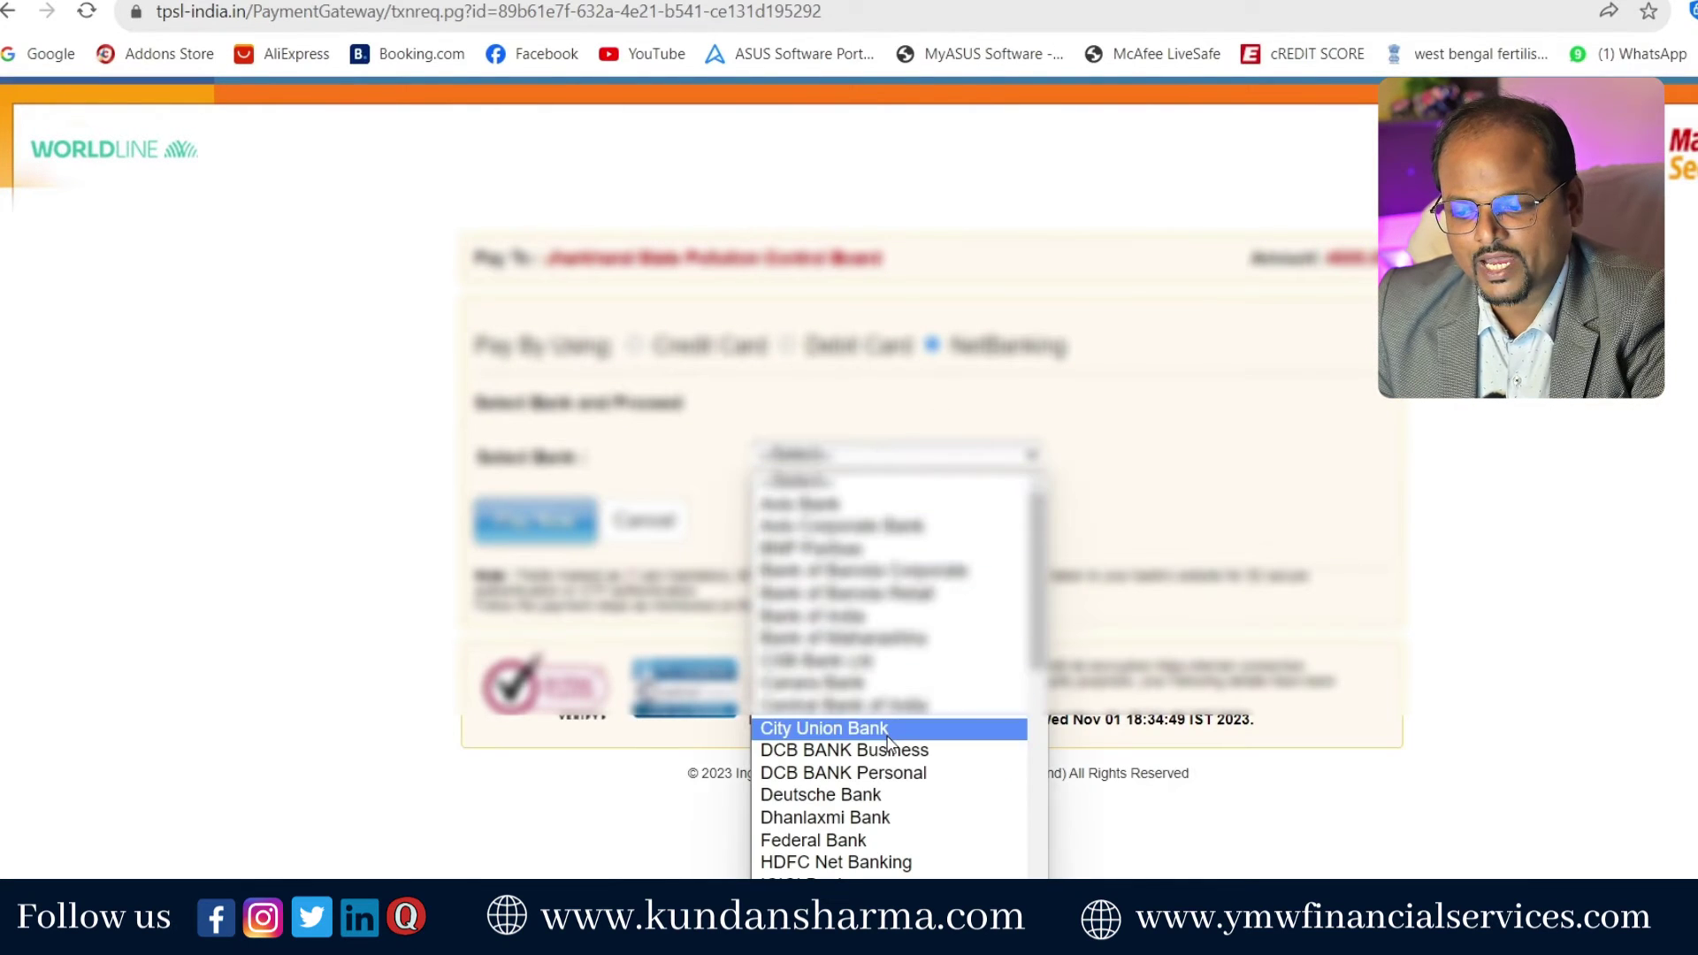
scroll(889, 743, "down", 10)
key("i")
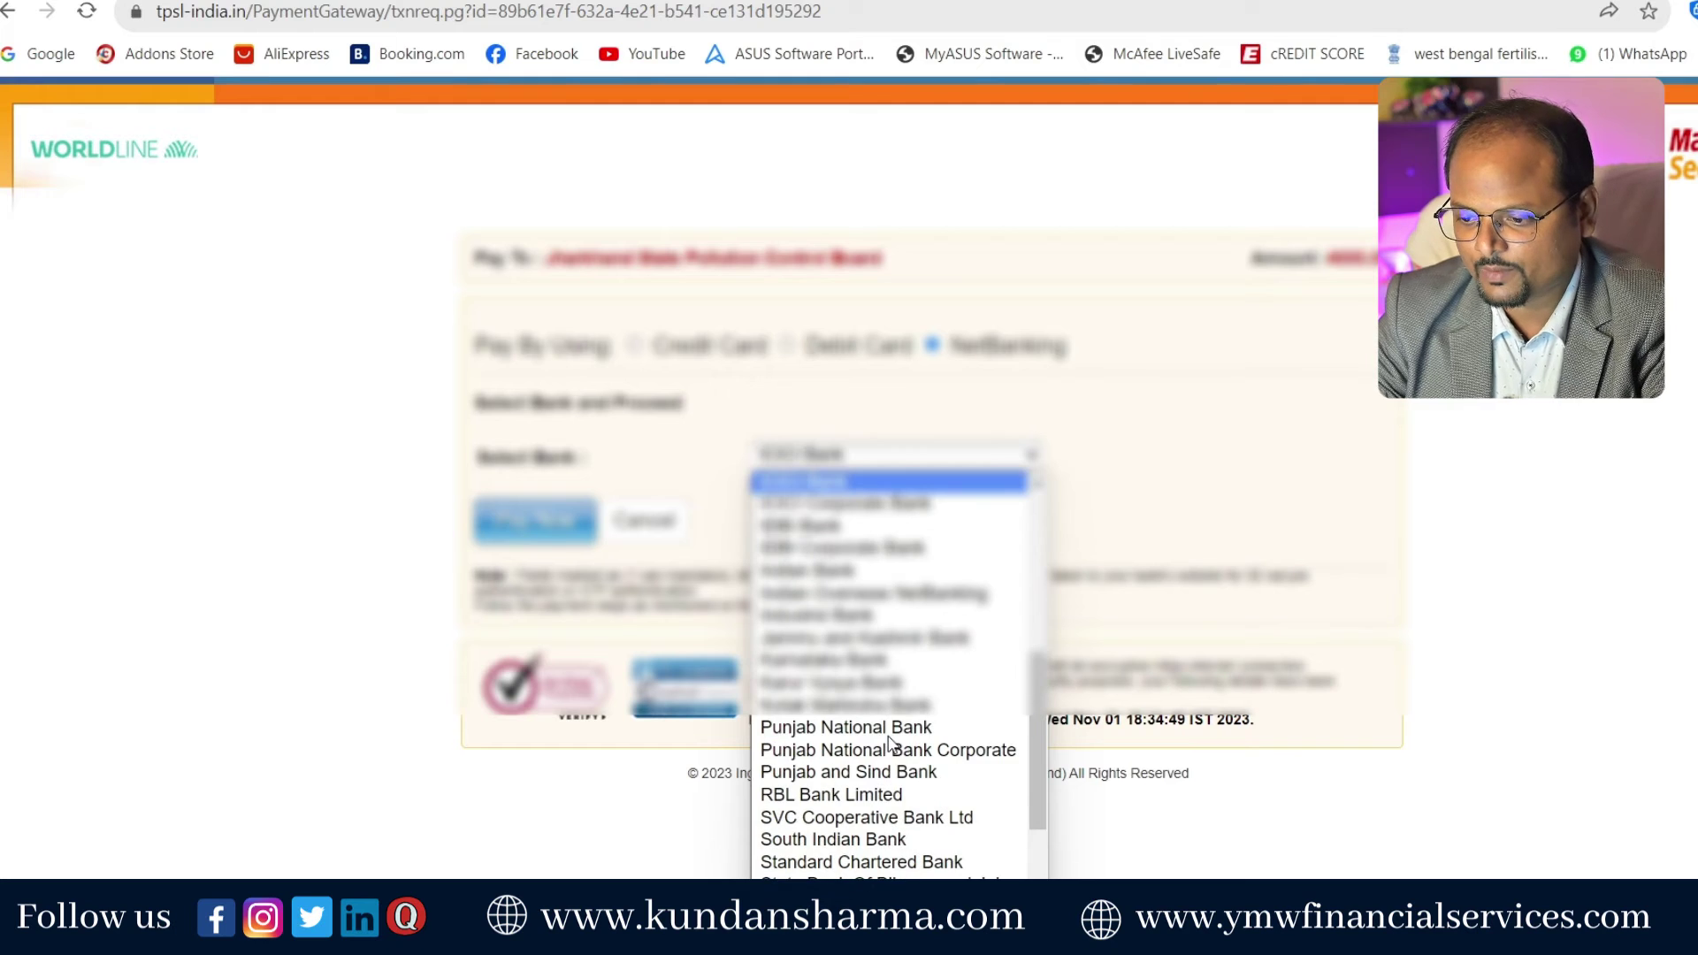
key("Return")
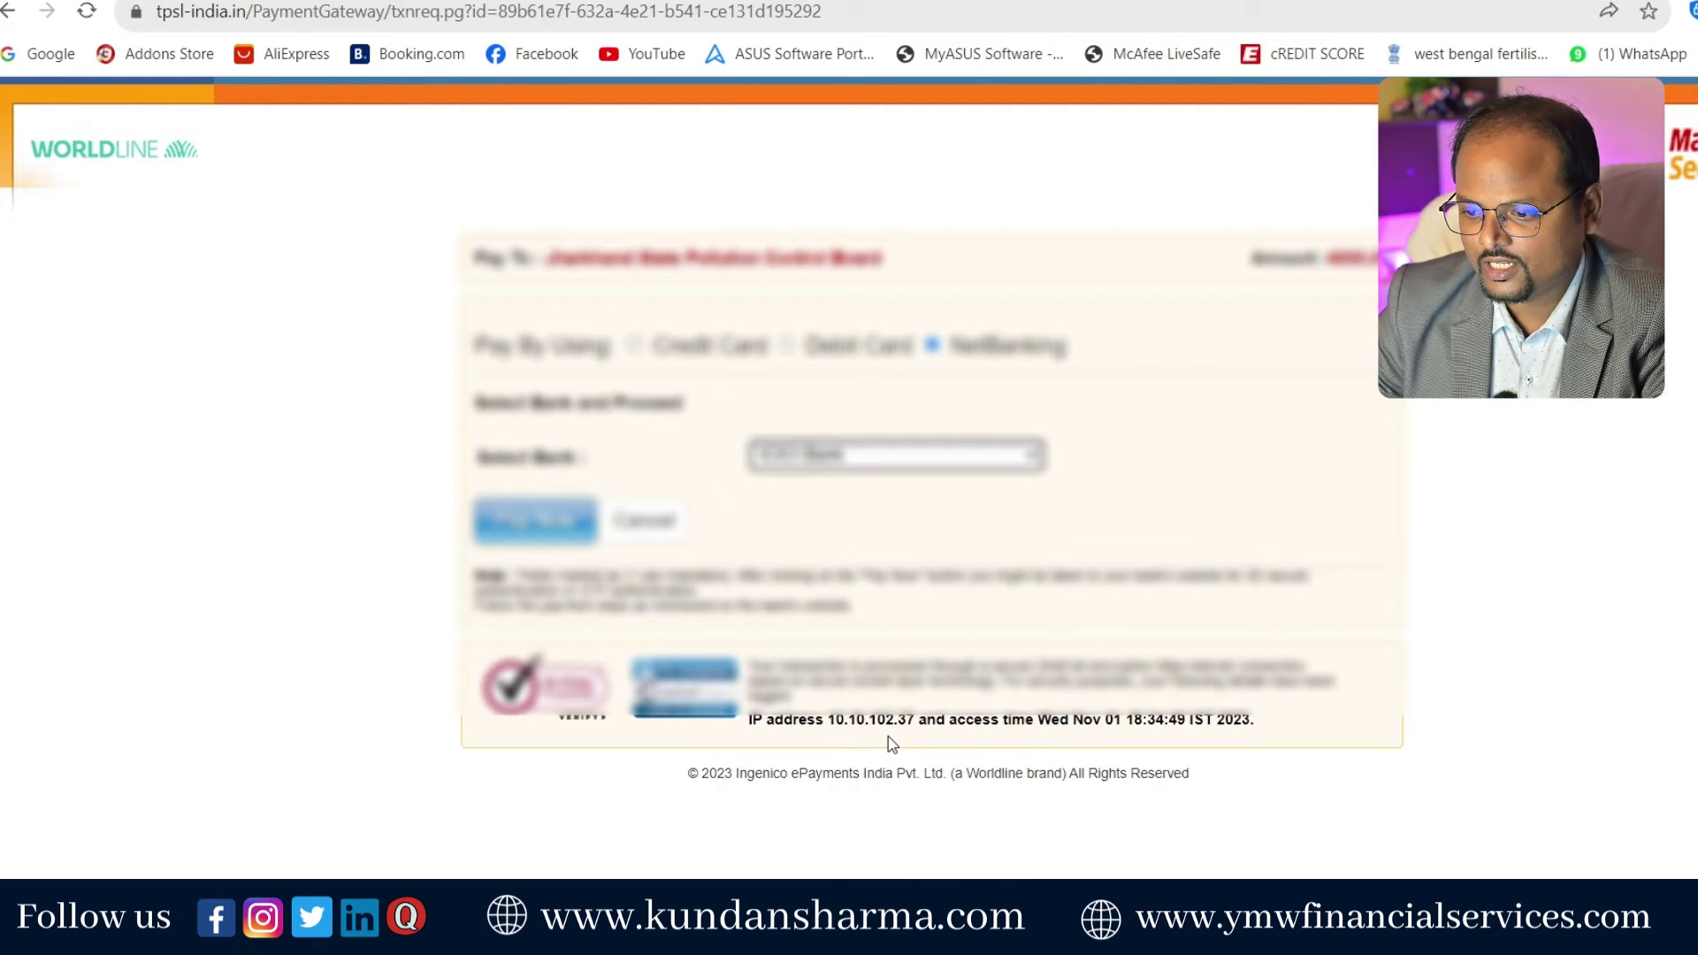
left_click(555, 526)
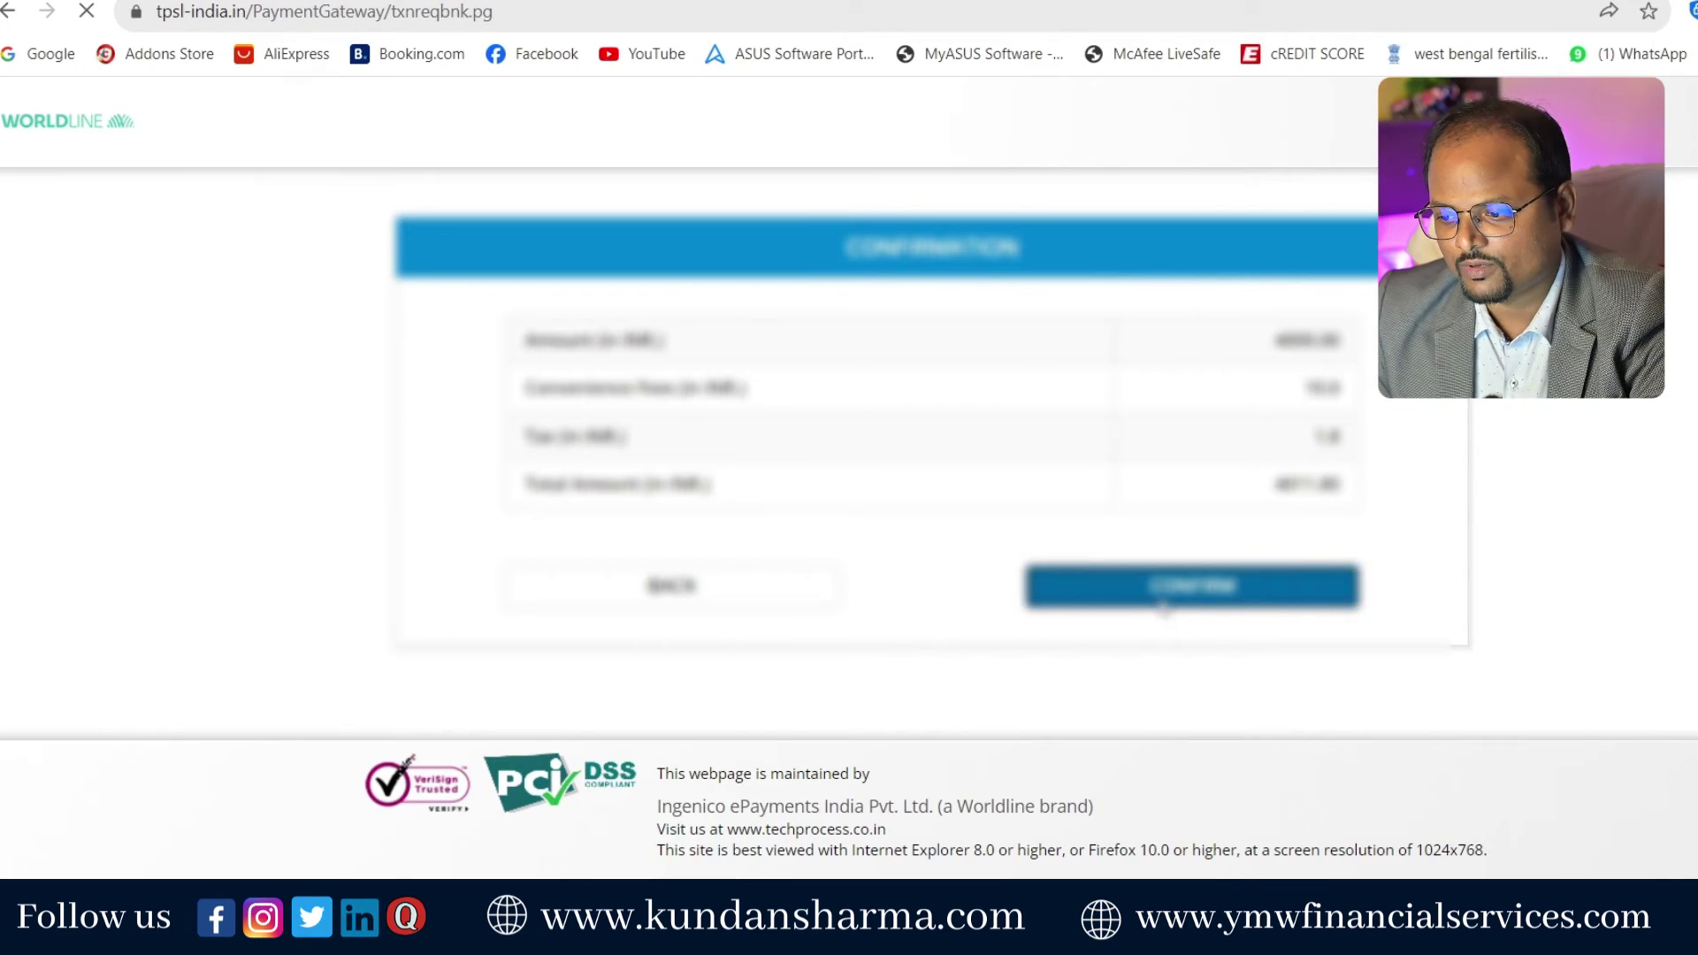
left_click(1161, 608)
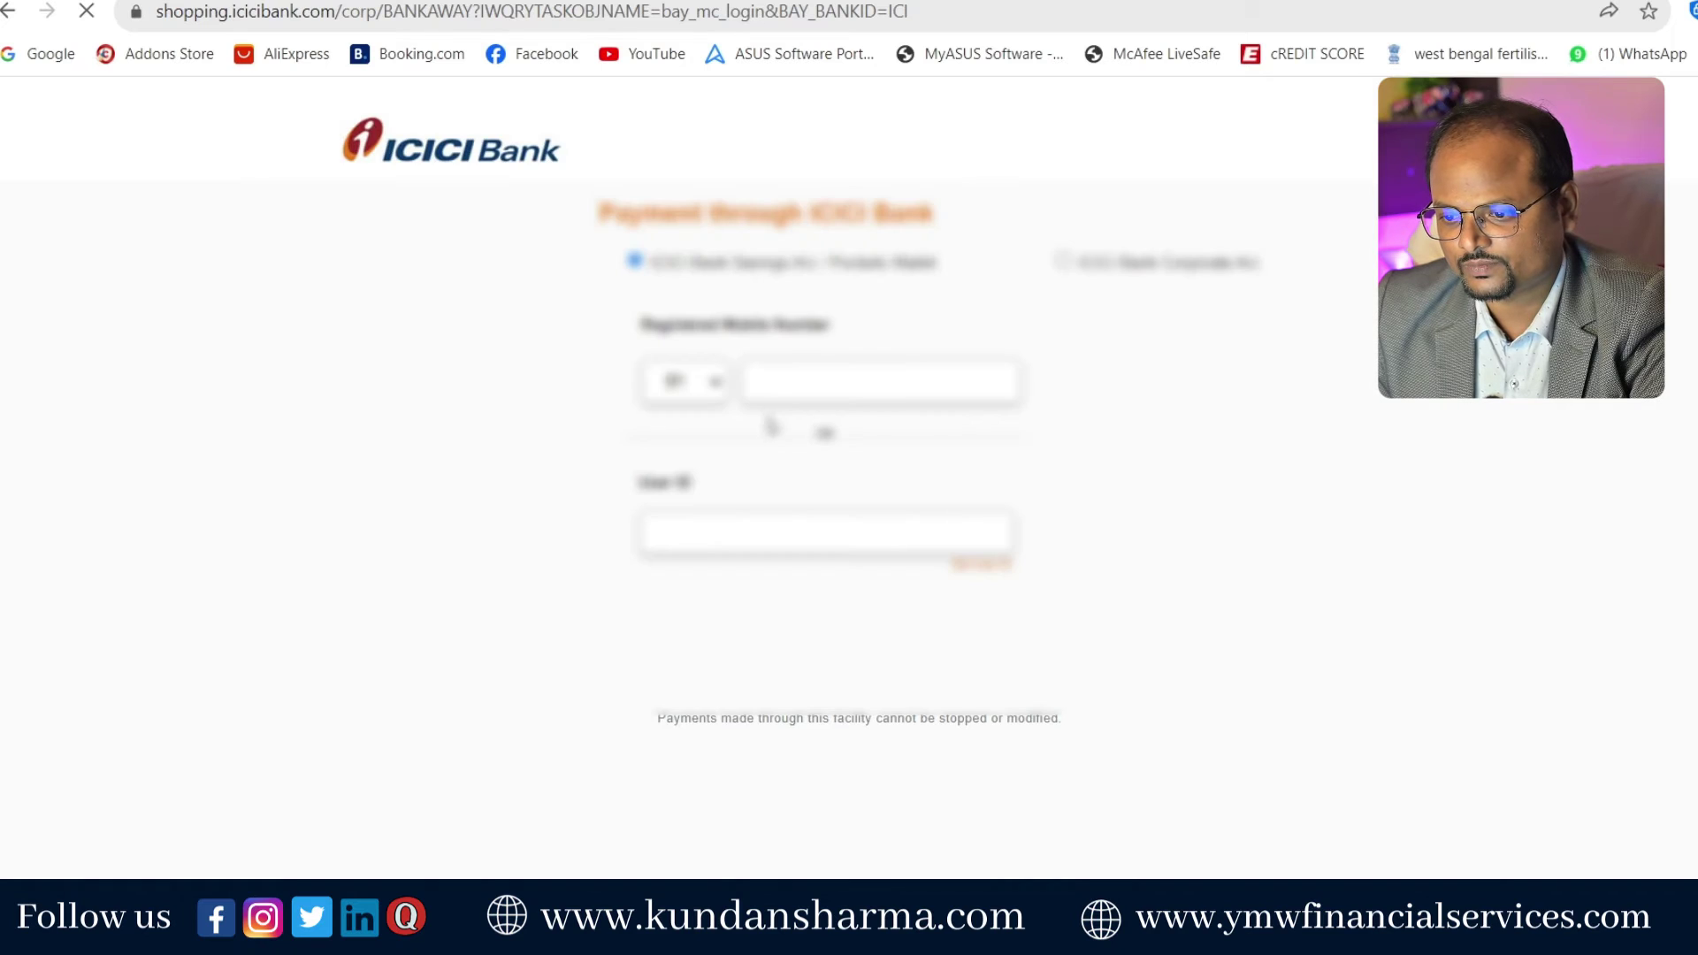
- Log in to the ICICI Bank payment page with the account's user ID and password
left_click(758, 530)
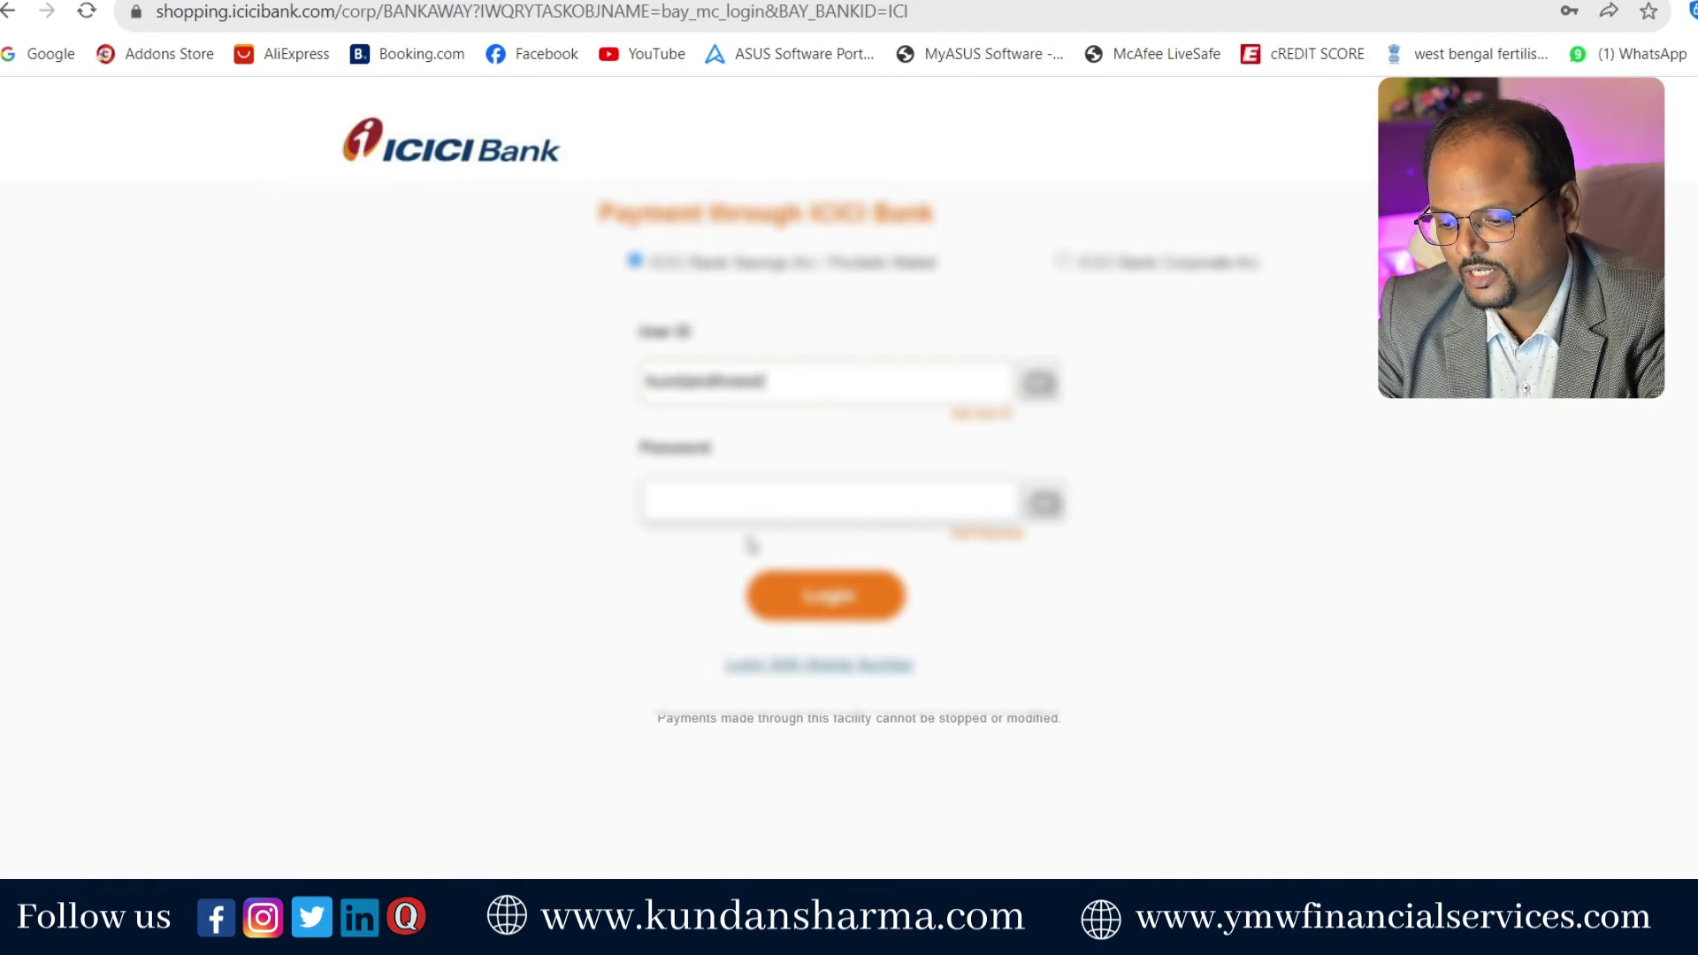
key("Tab")
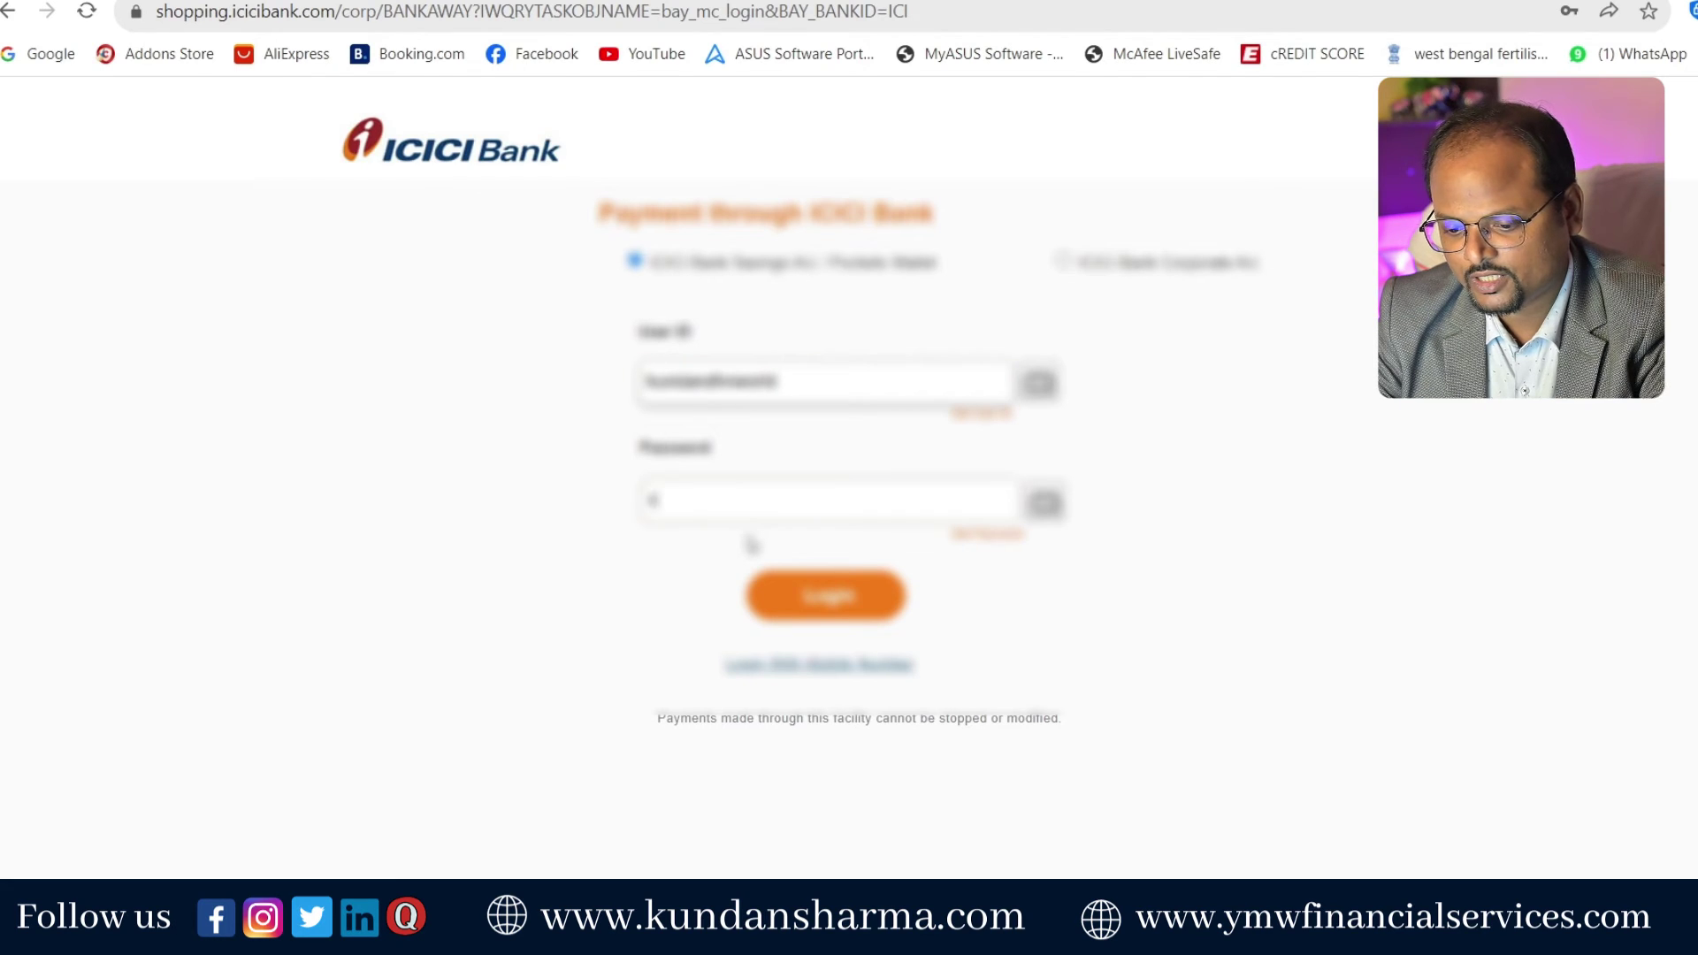
key("Return")
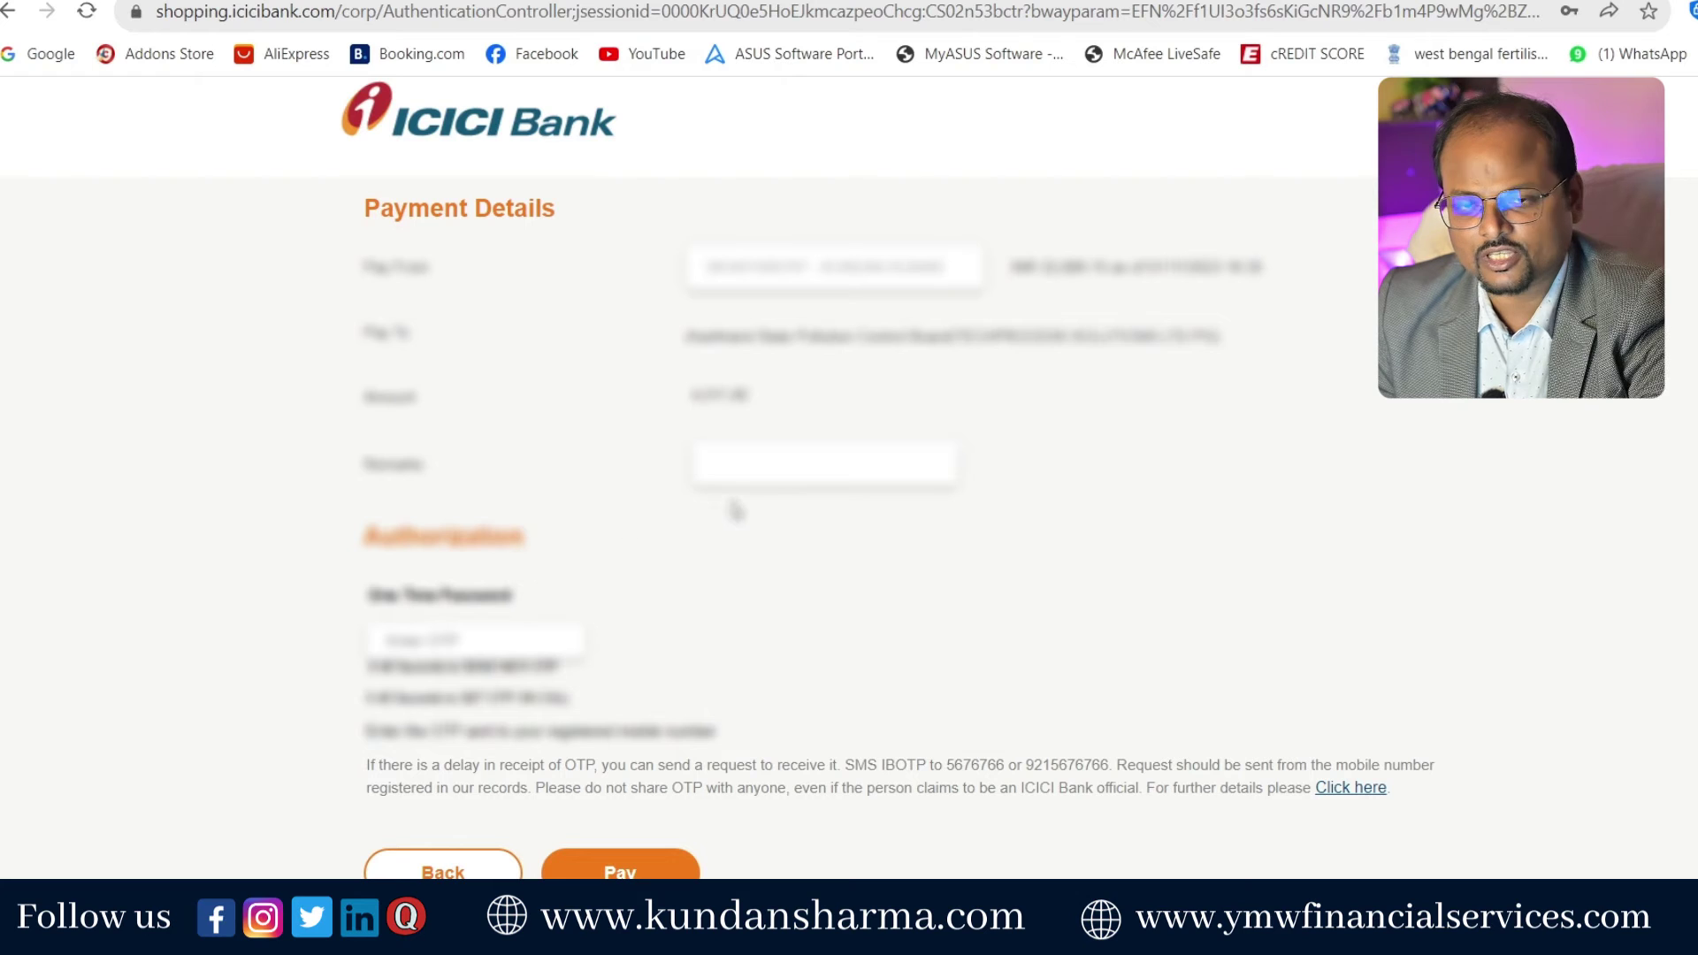
- Enter a remark for the payment, fill in the one-time password and pay the application fee
left_click(757, 464)
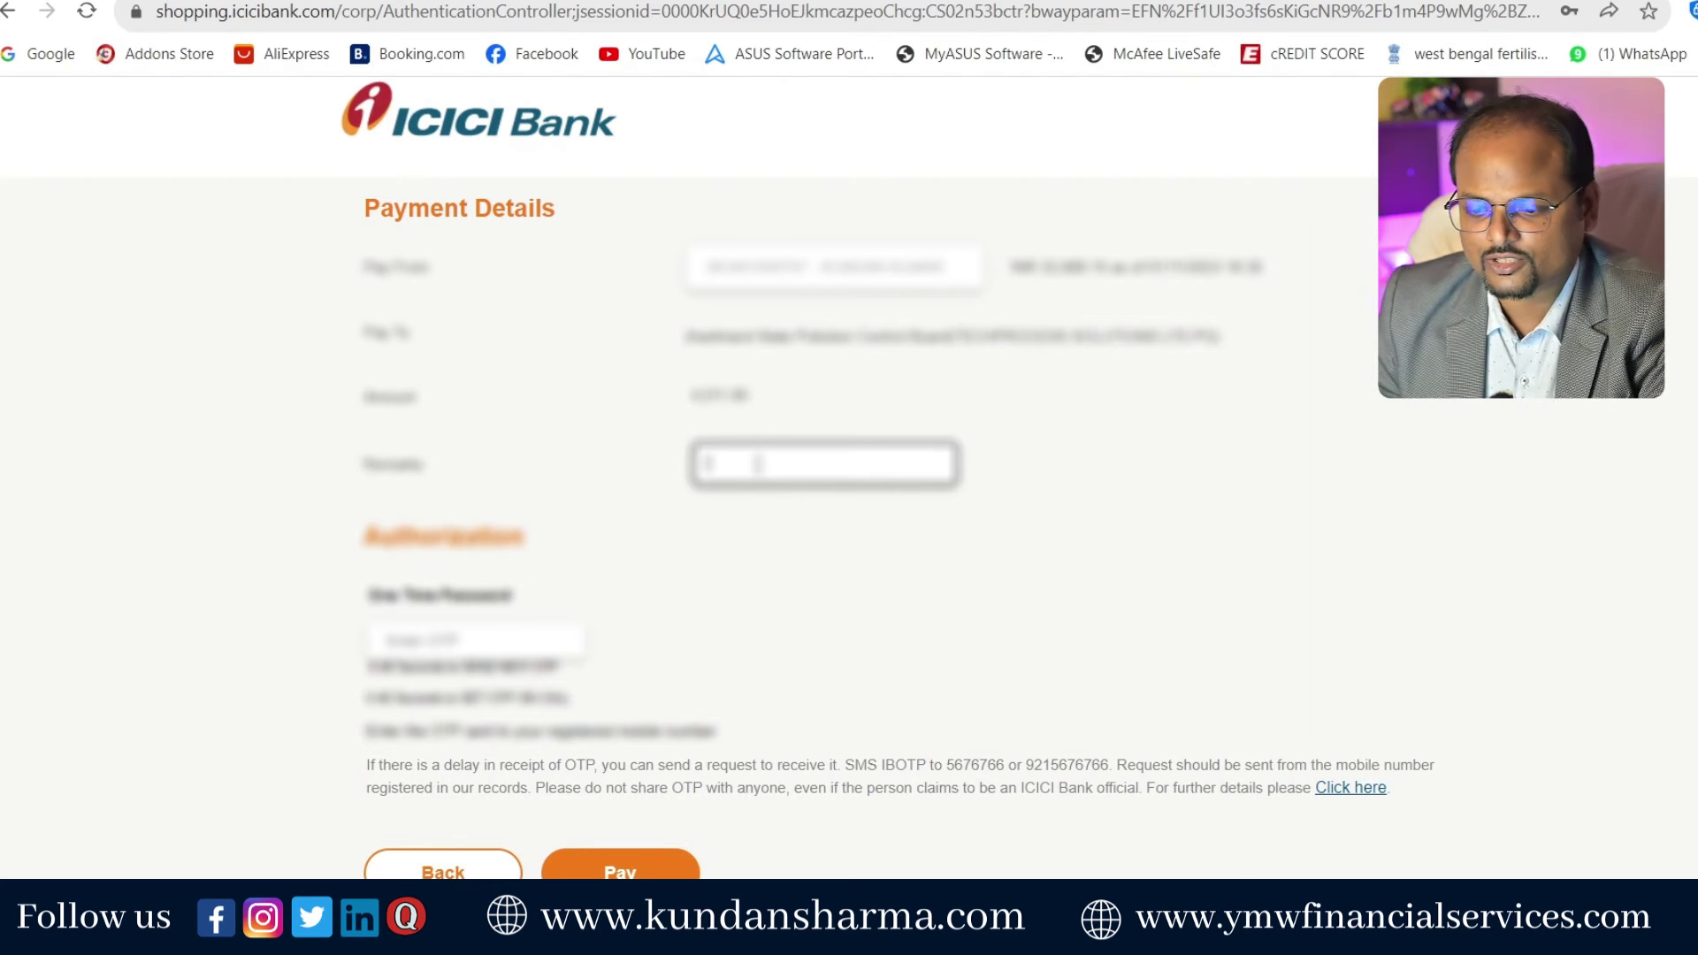
type("p")
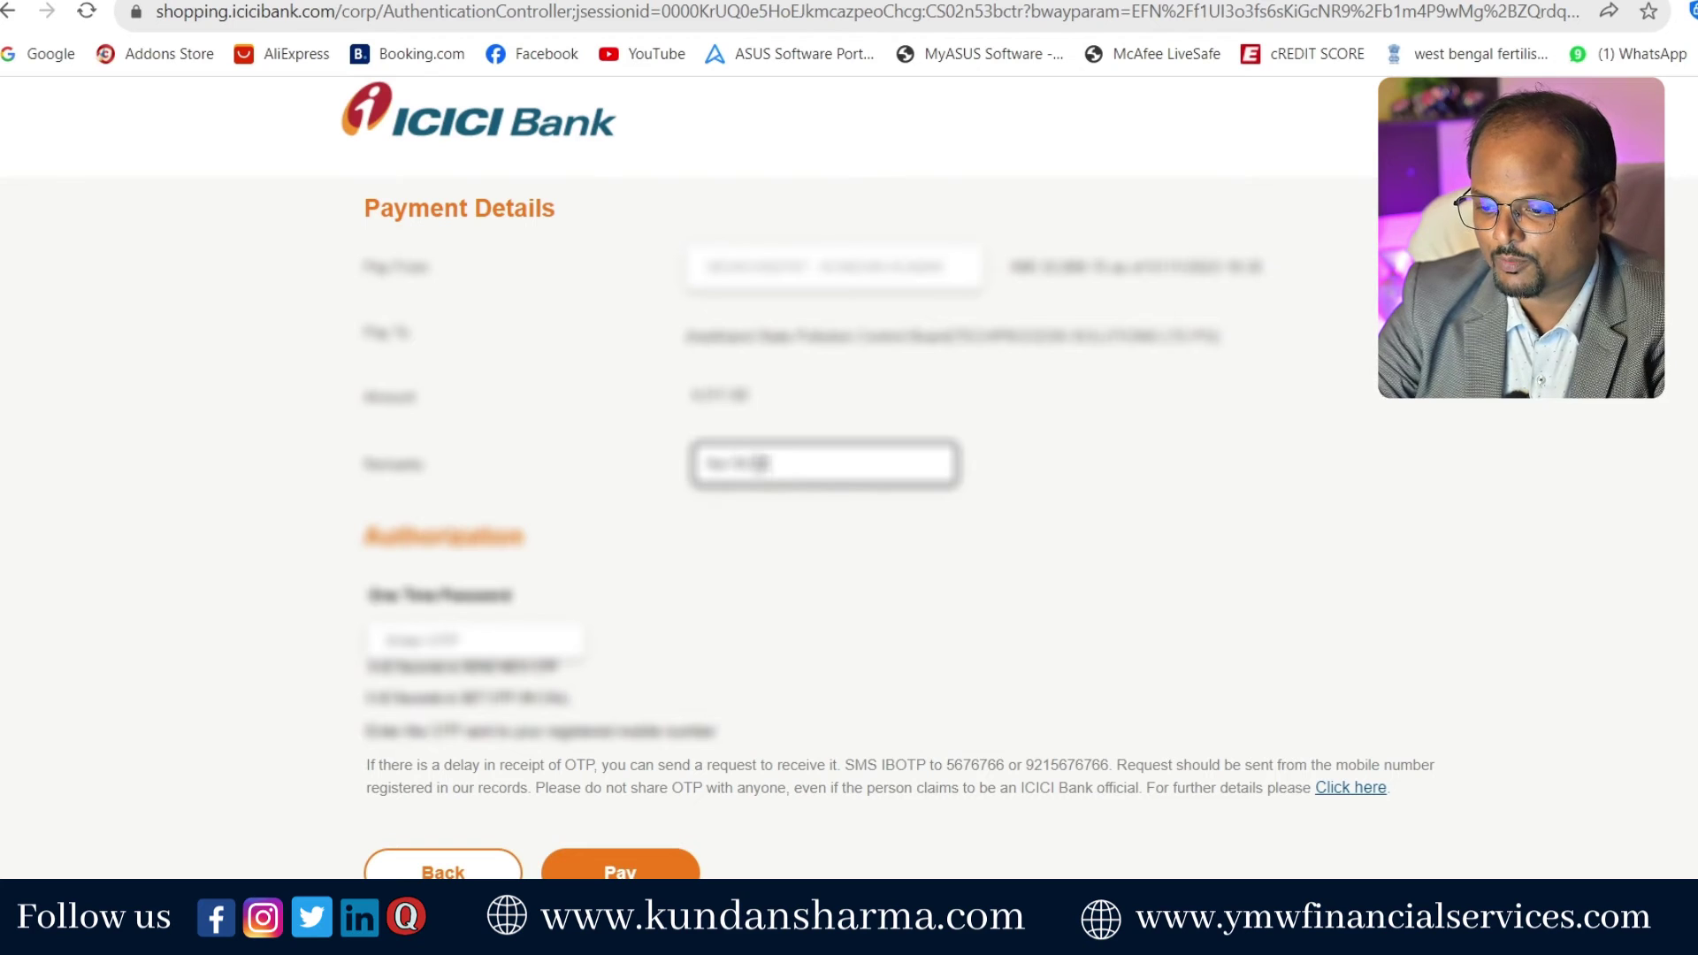
left_click(476, 641)
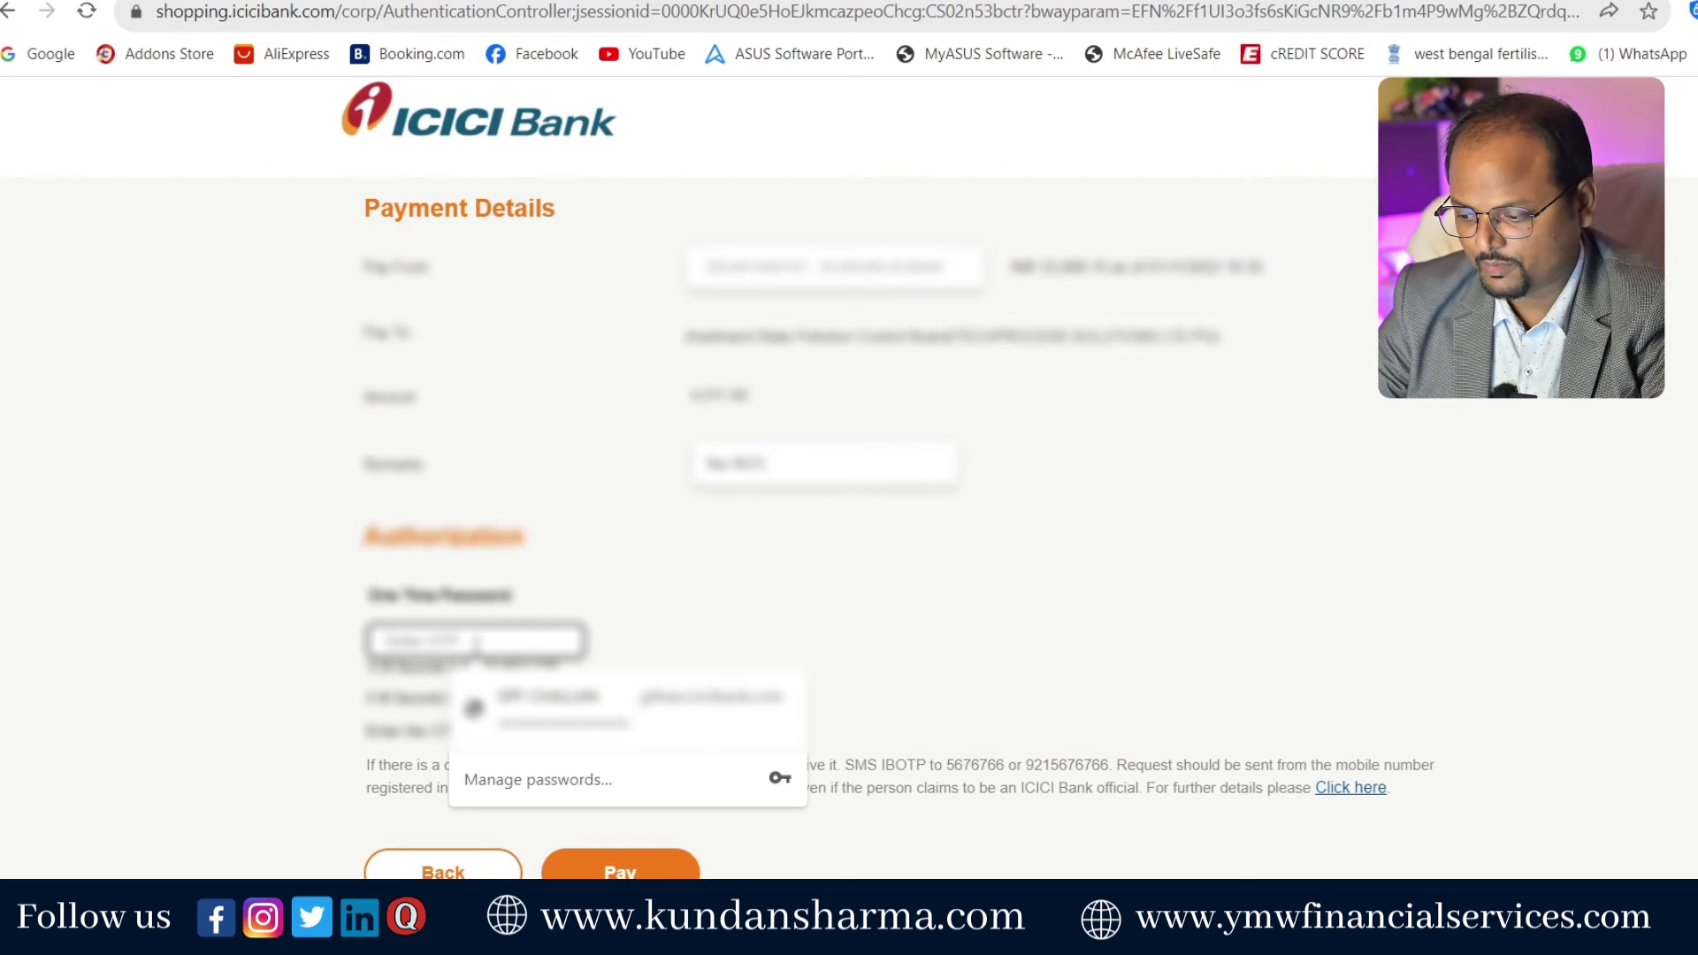
type("••")
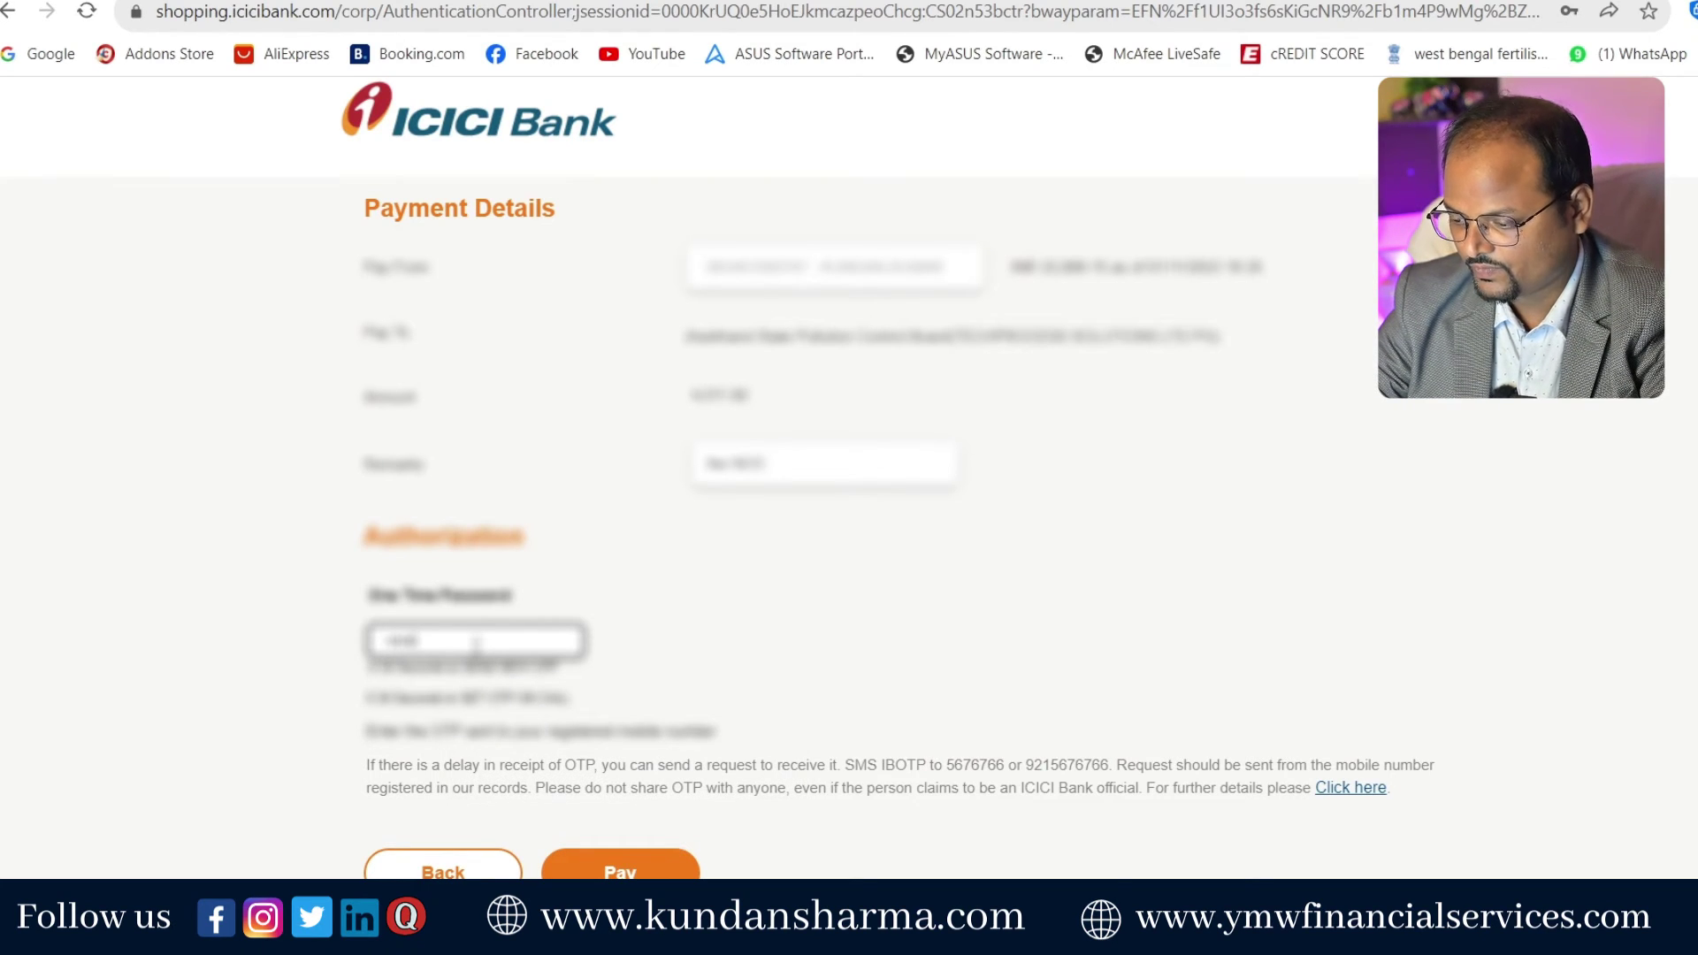
left_click(619, 867)
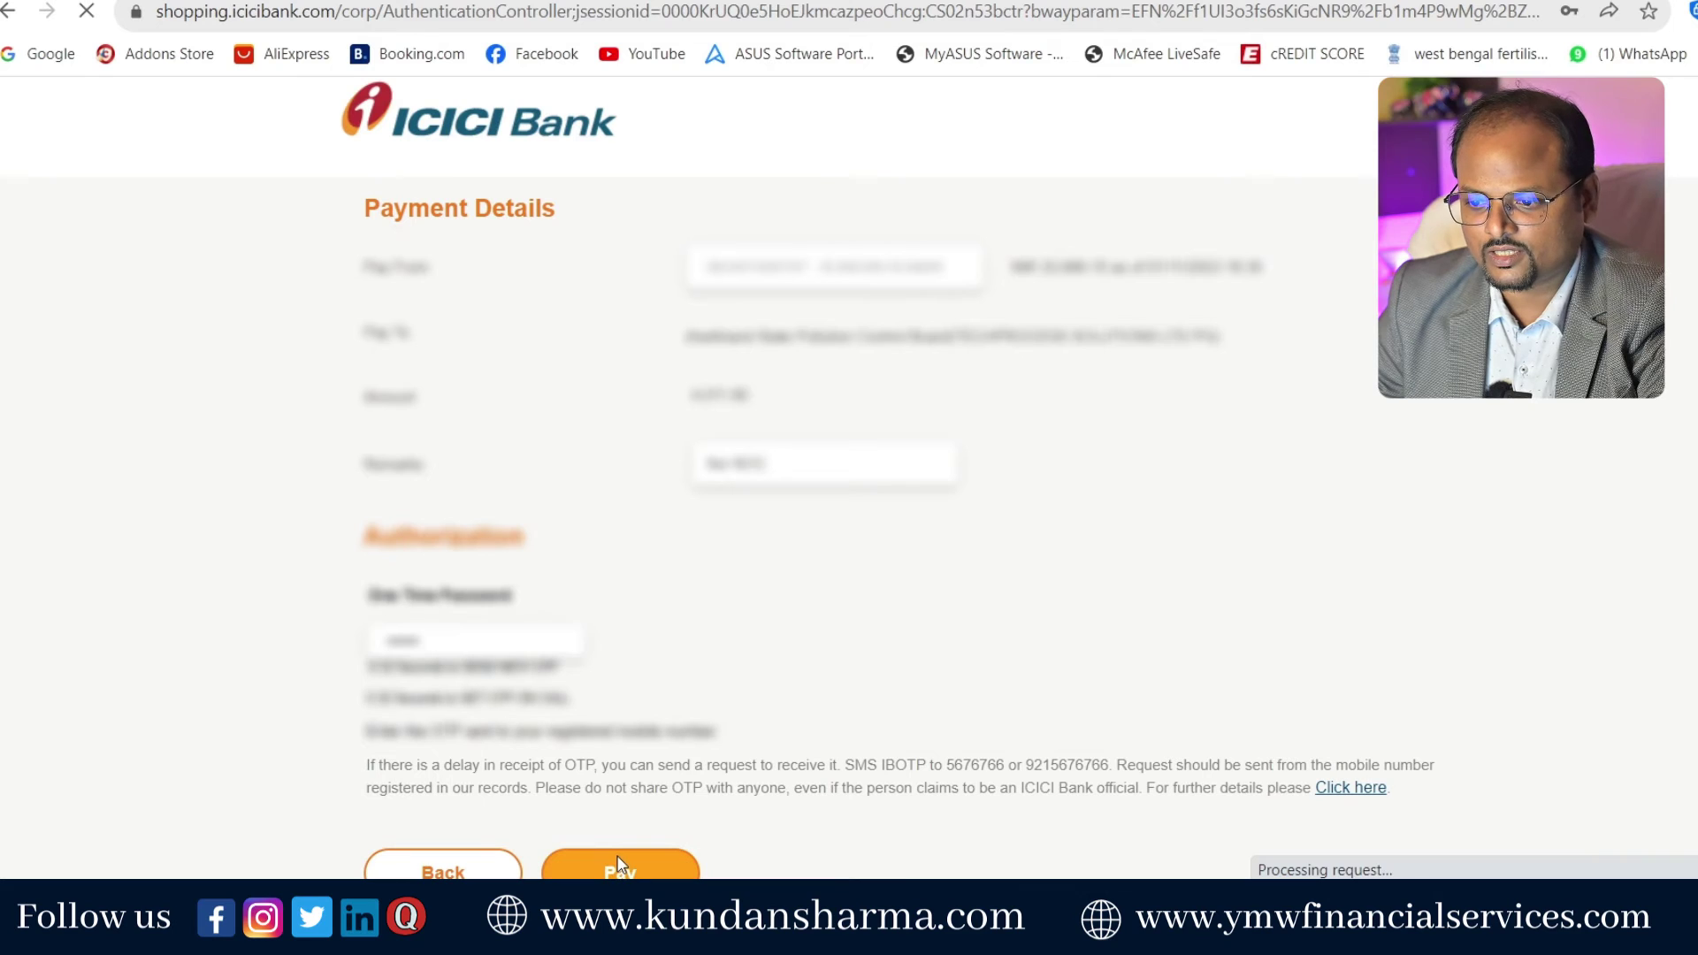
- Read the submission confirmation page, including the application number, the list of documents to send and the office address
scroll(1113, 626, "down", 2)
scroll(1150, 664, "up", 2)
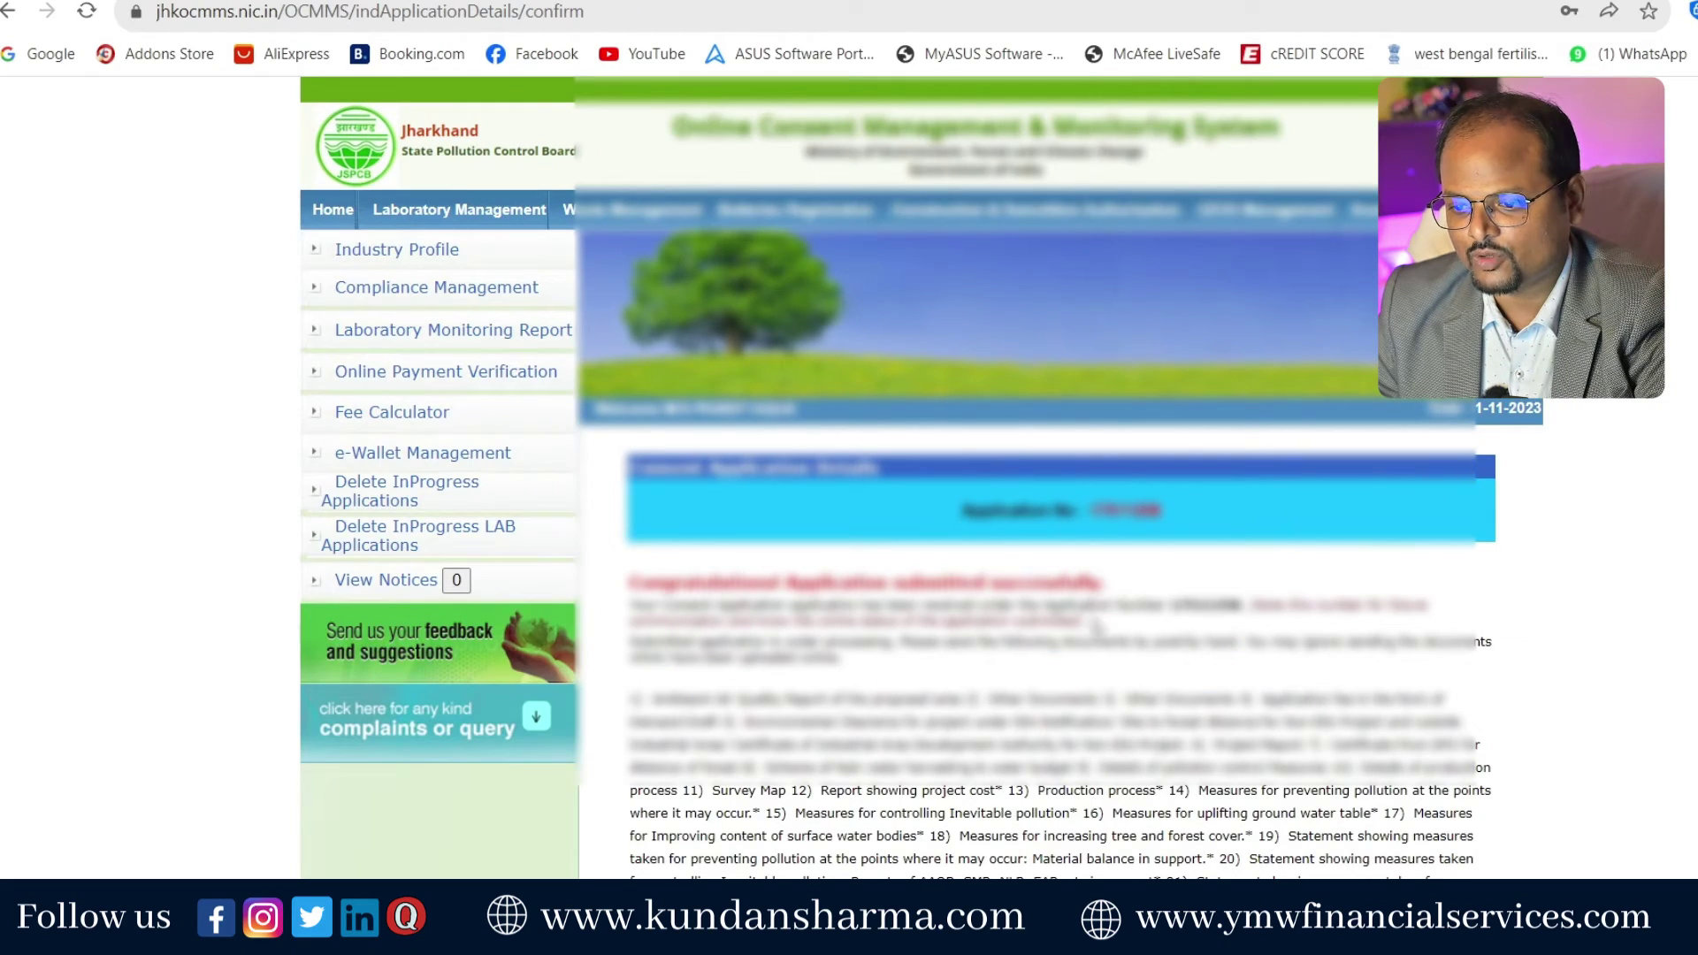
scroll(1219, 648, "down", 10)
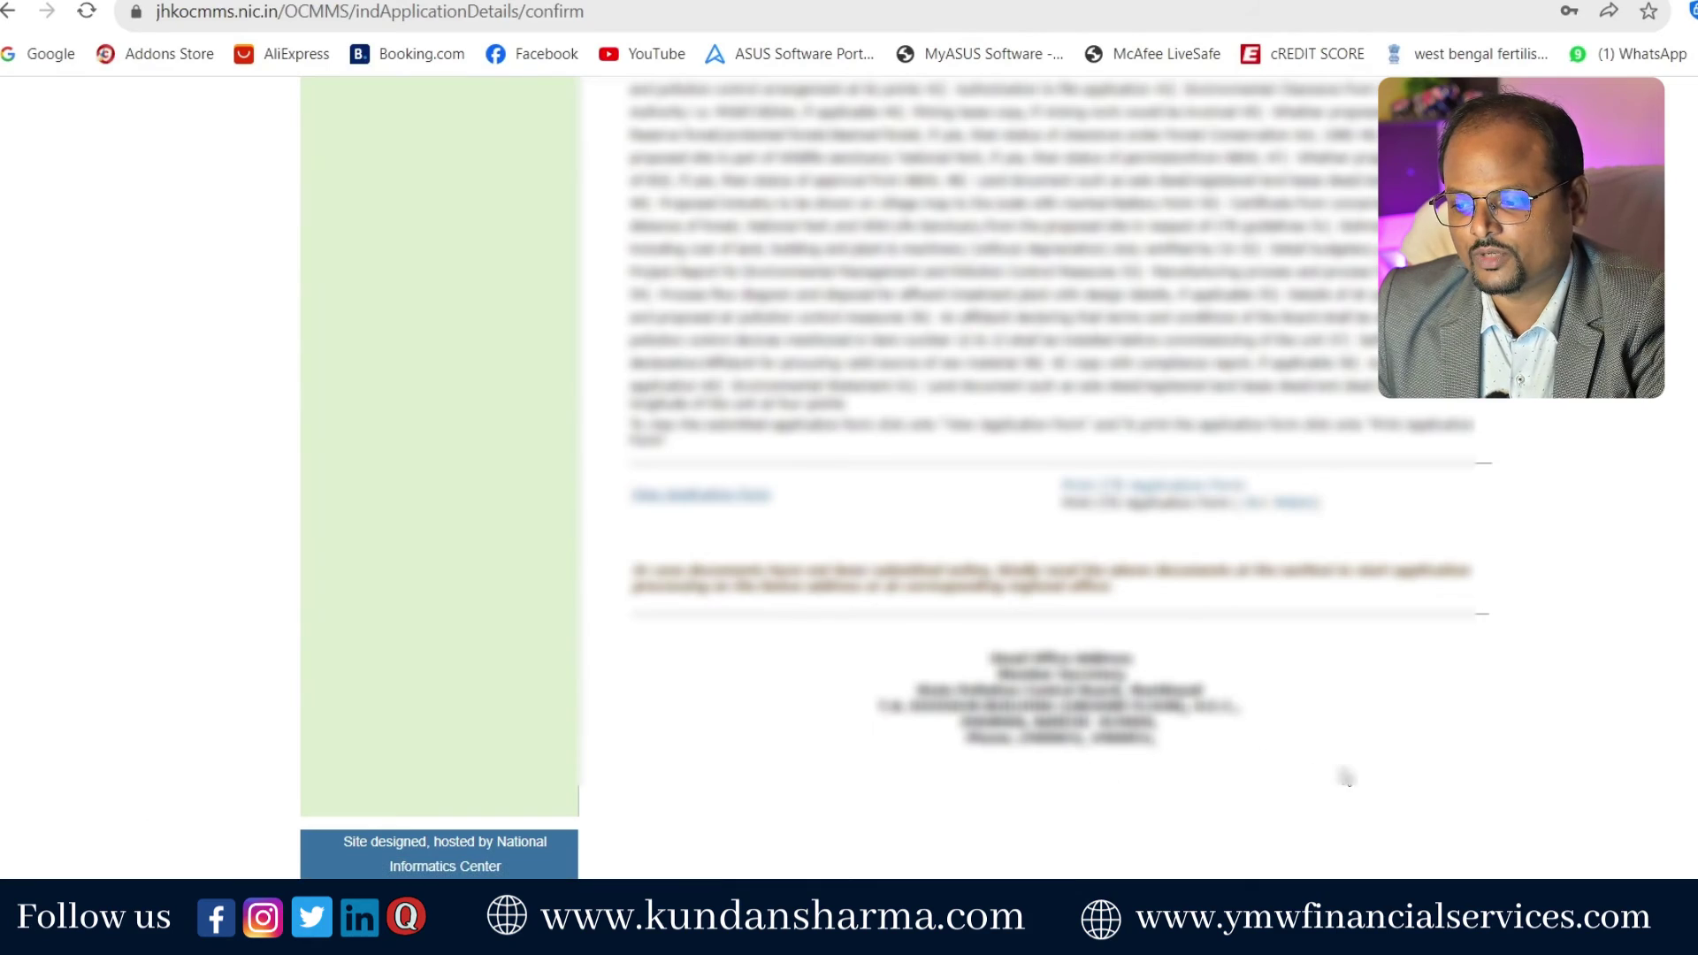
scroll(1345, 776, "up", 15)
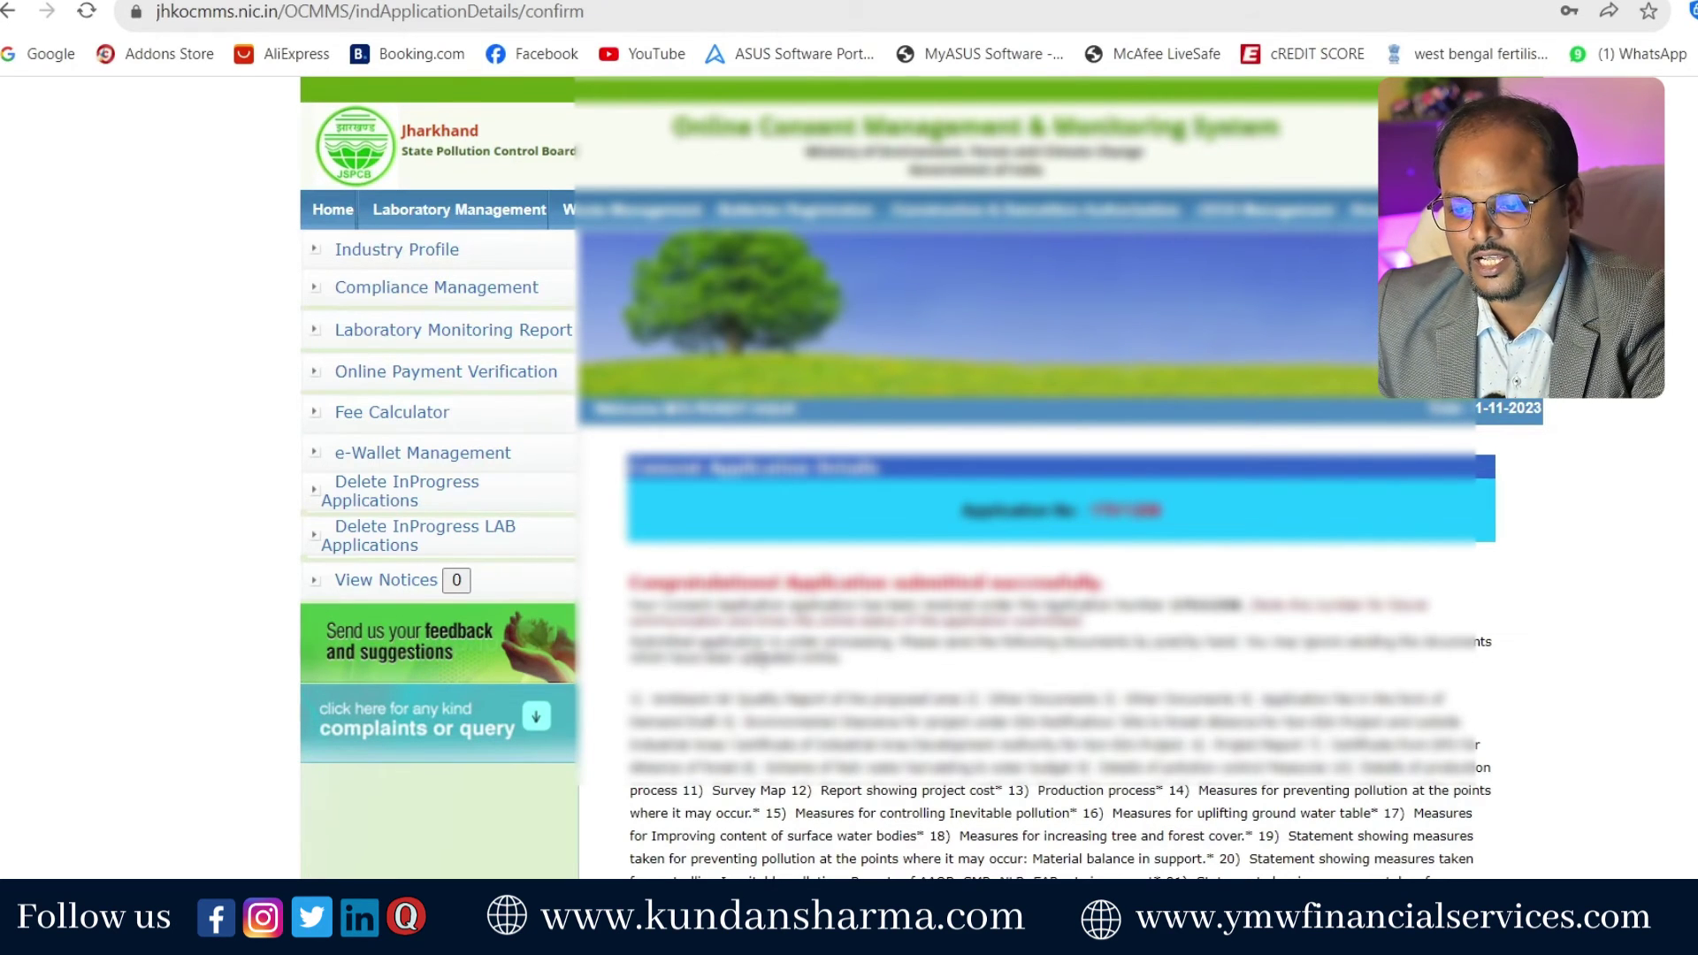
left_click_drag(633, 556, 1093, 586)
left_click(1309, 626)
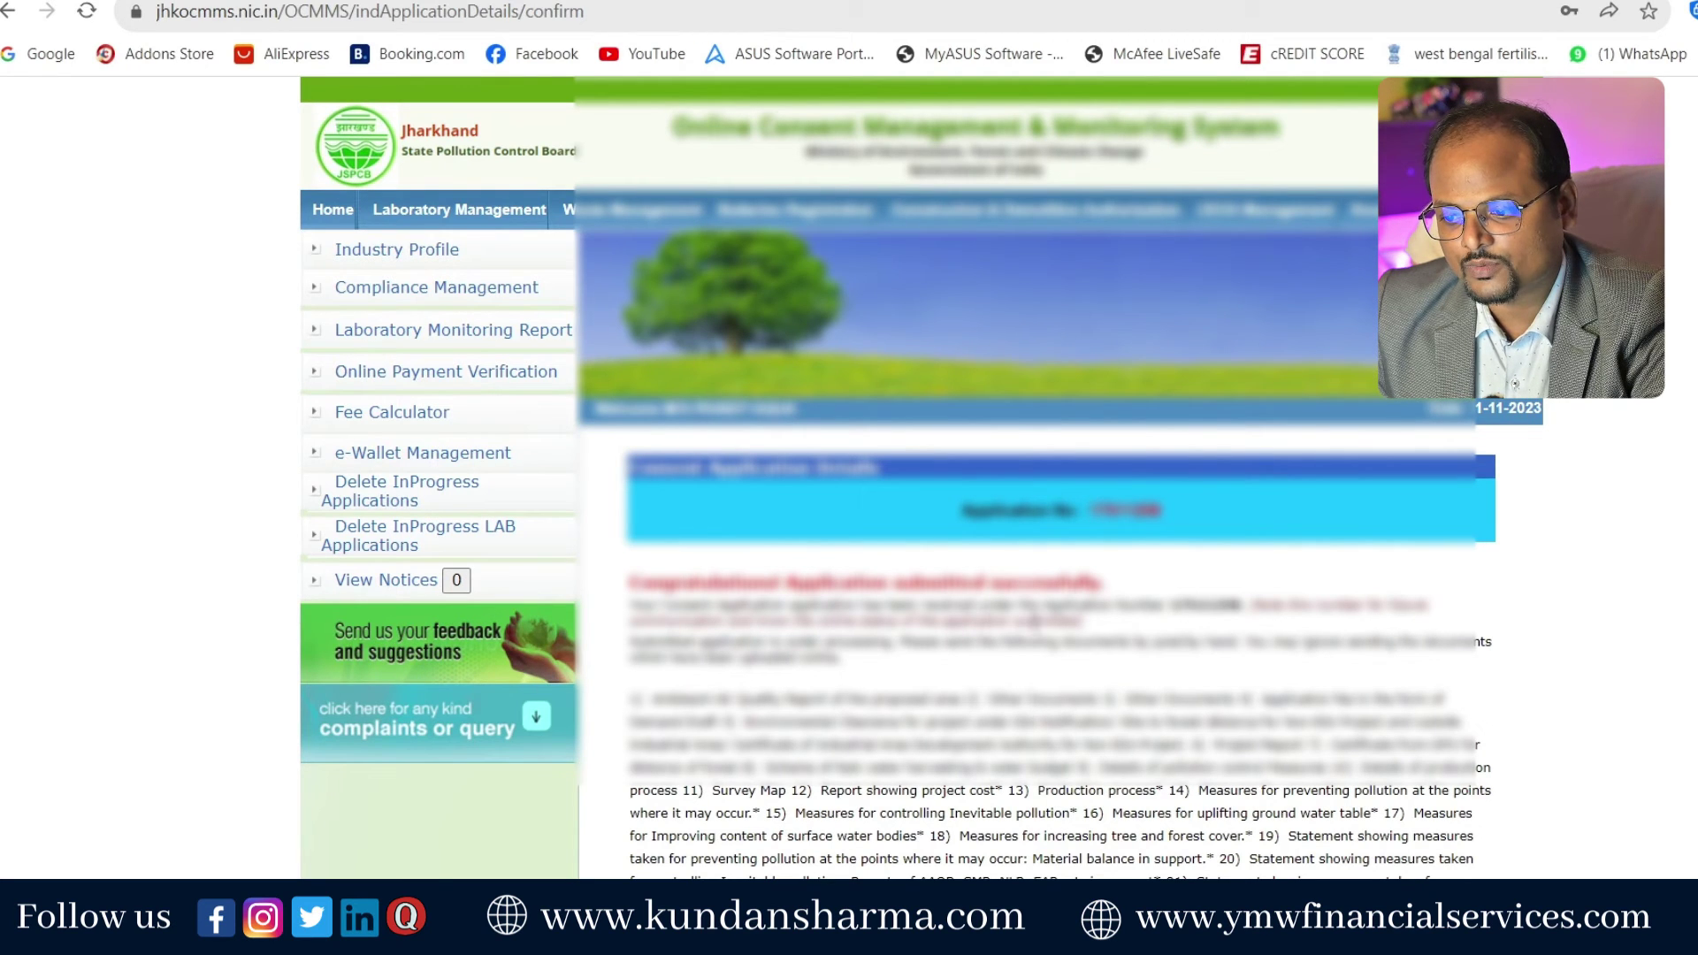
scroll(995, 703, "down", 7)
scroll(993, 703, "down", 5)
scroll(996, 712, "up", 15)
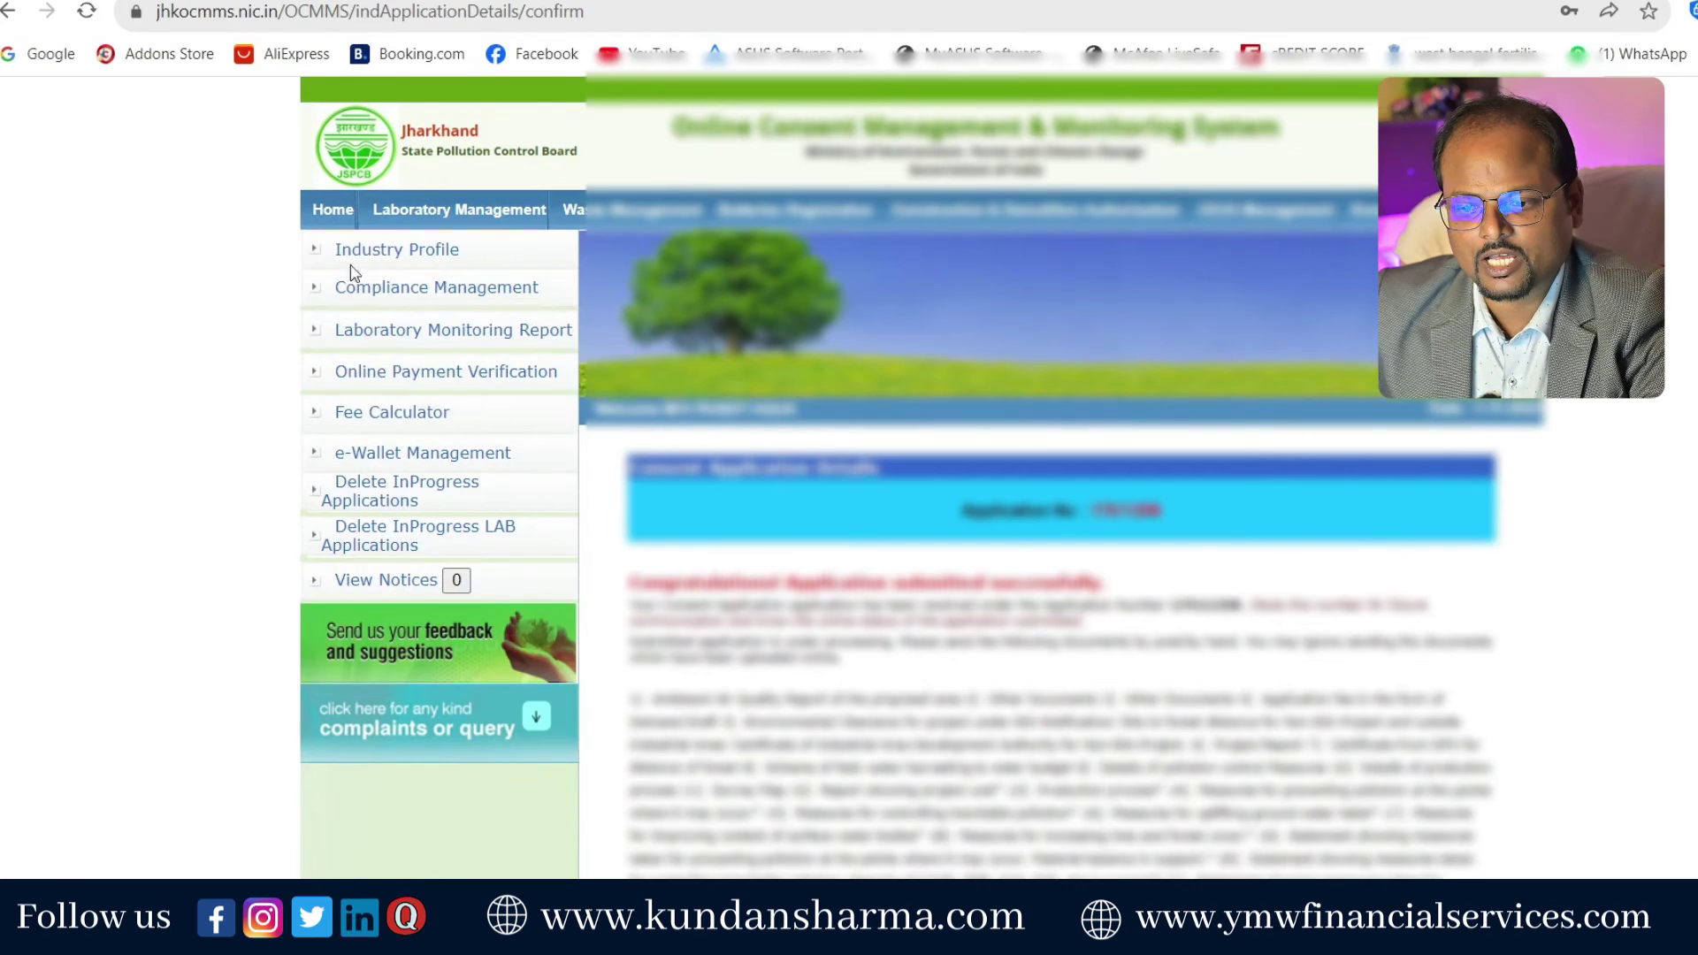
- Review the industry profile details, and view the in-progress and completed application lists on the home page
left_click(379, 251)
scroll(963, 619, "down", 7)
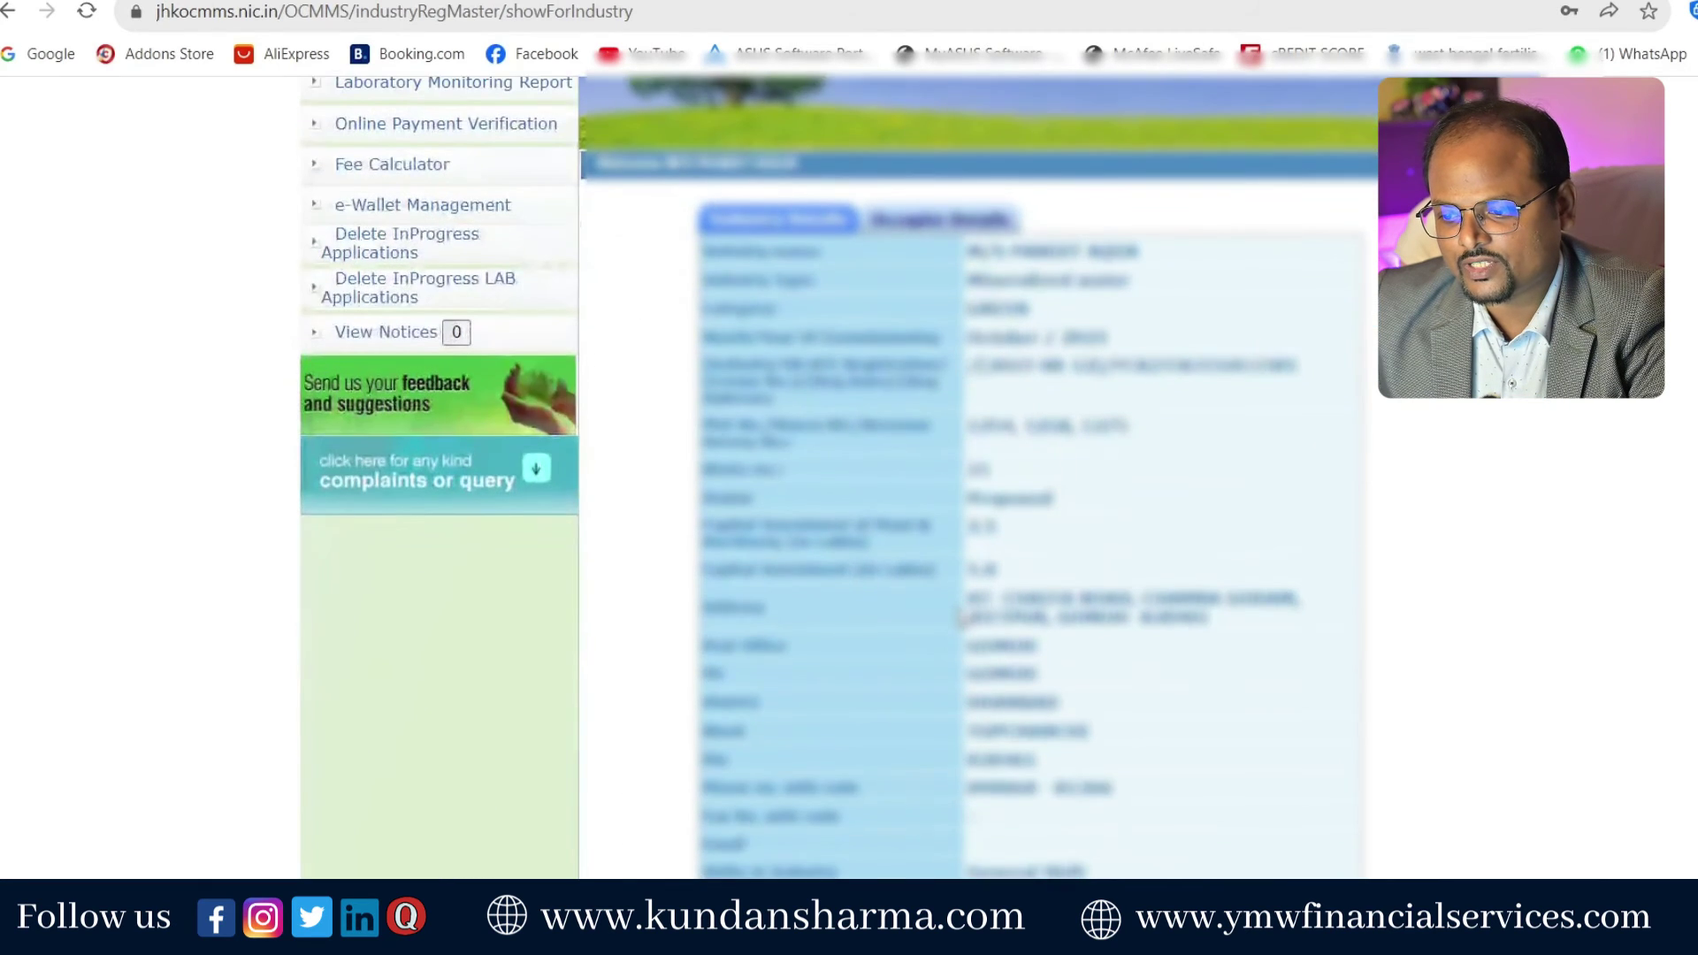
scroll(962, 619, "up", 10)
left_click(948, 469)
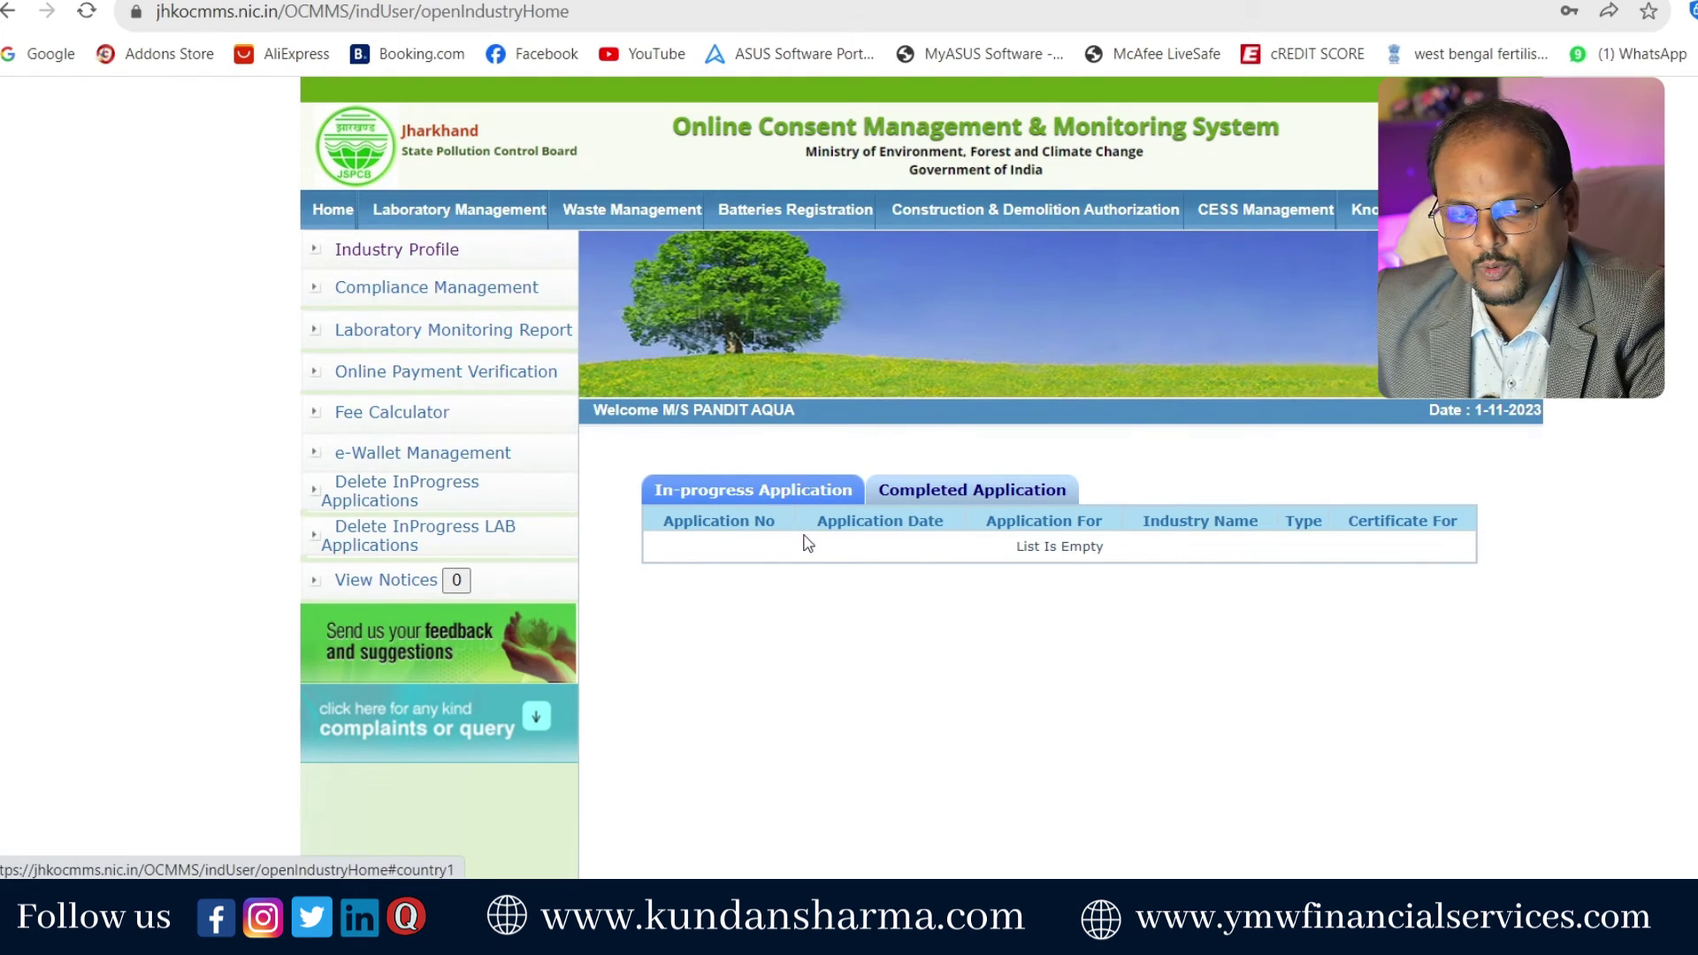
left_click(974, 497)
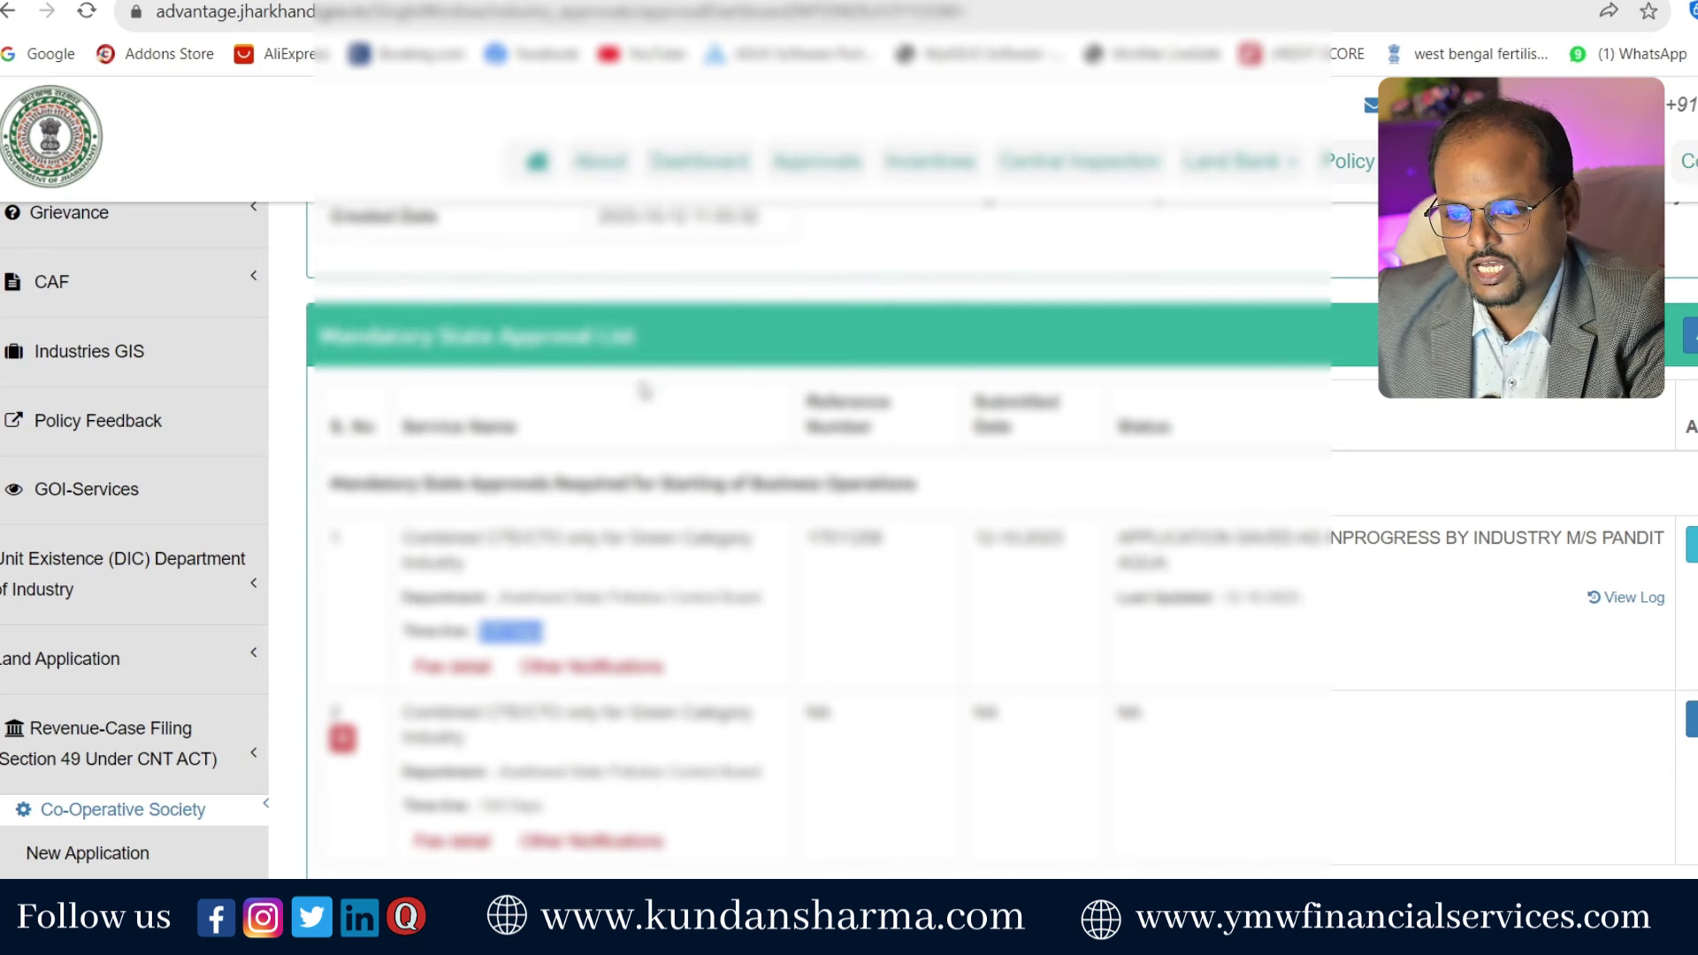
- Reopen the industry's approval dashboard from the CAF list and check the Combined CTE/CTO application's status in the Mandatory State Approval List
scroll(1609, 628, "up", 3)
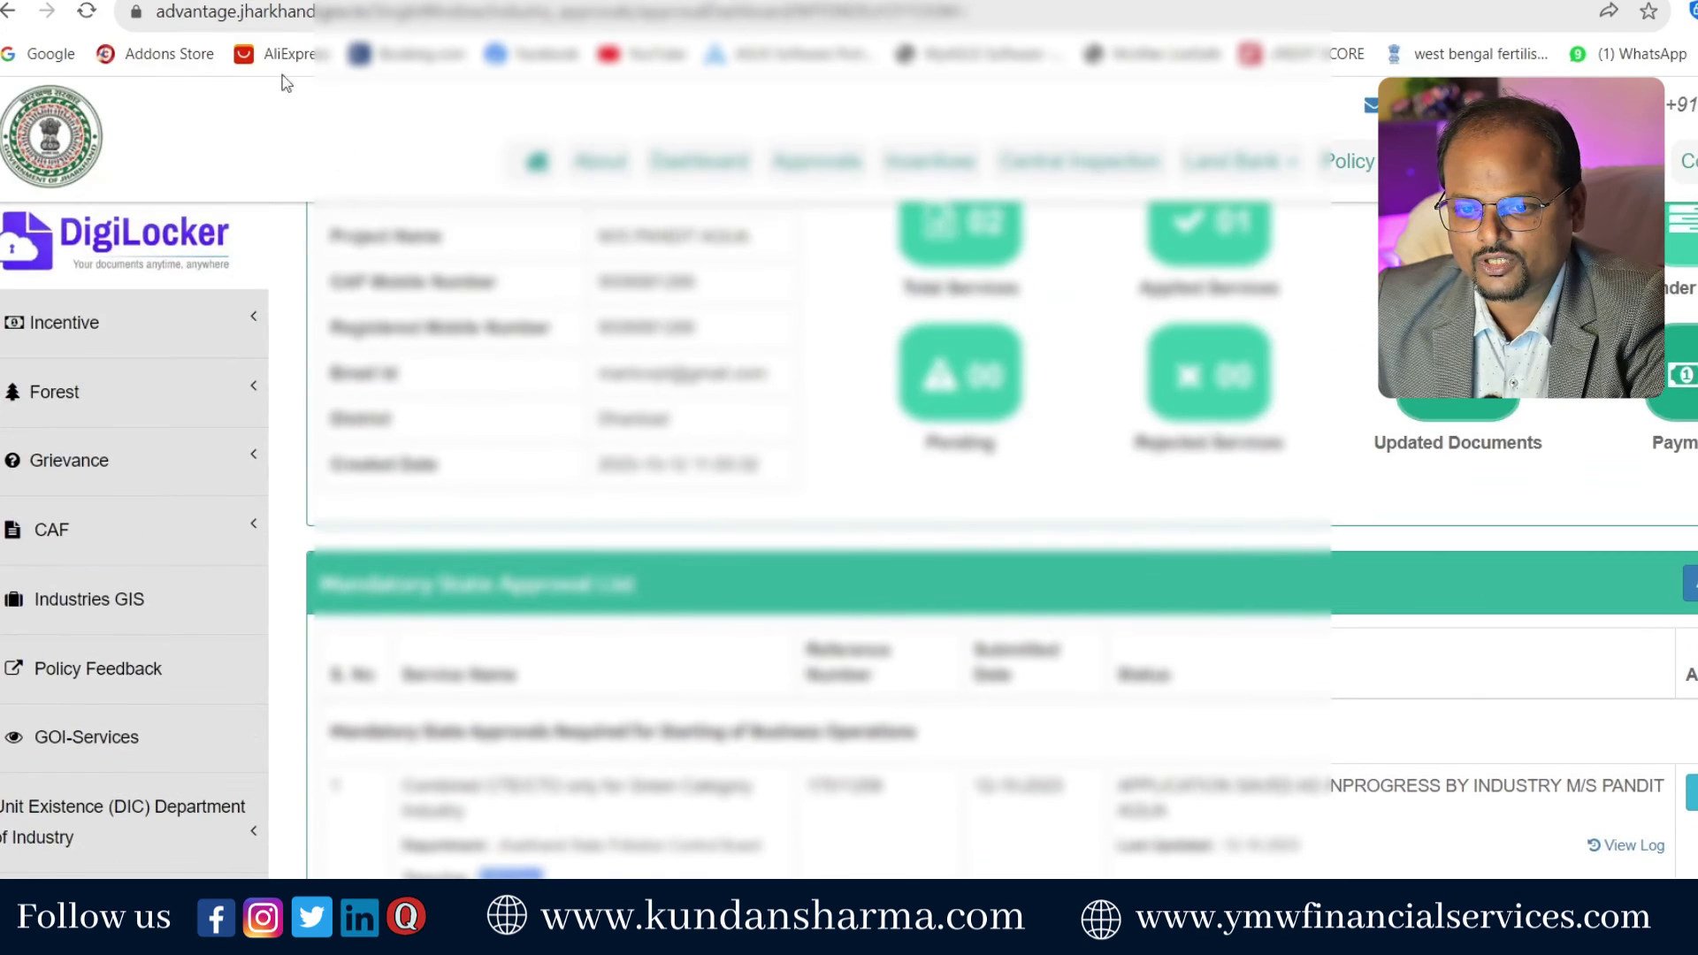
scroll(1580, 432, "up", 1)
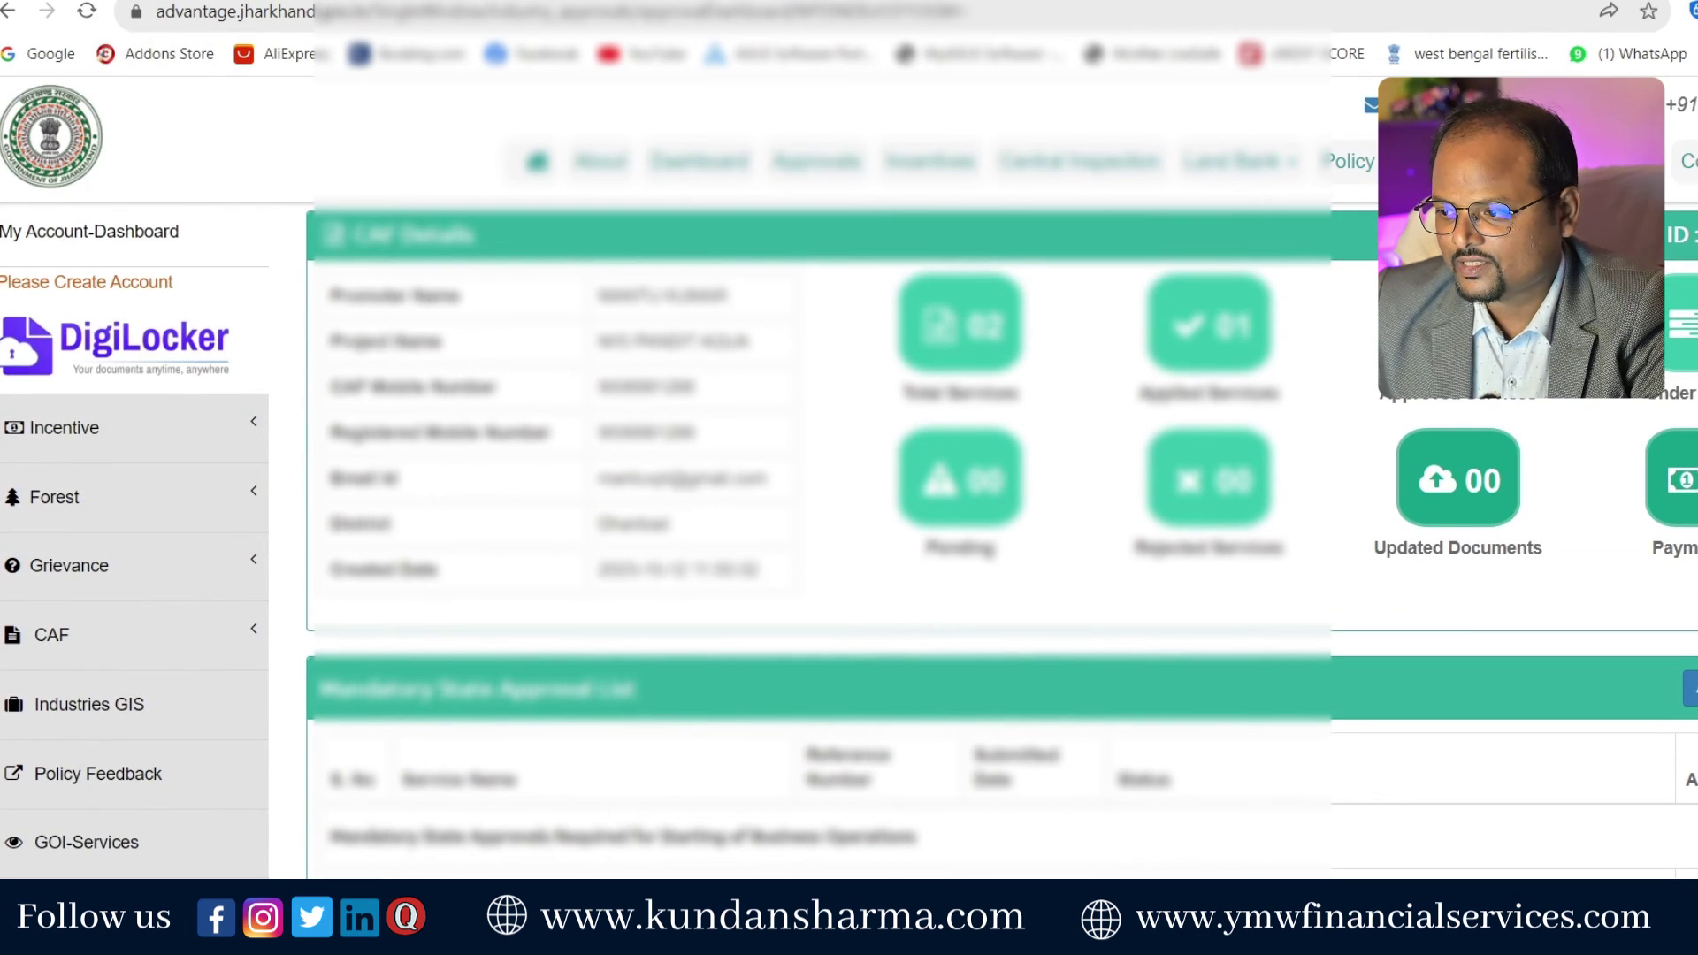
left_click(1688, 161)
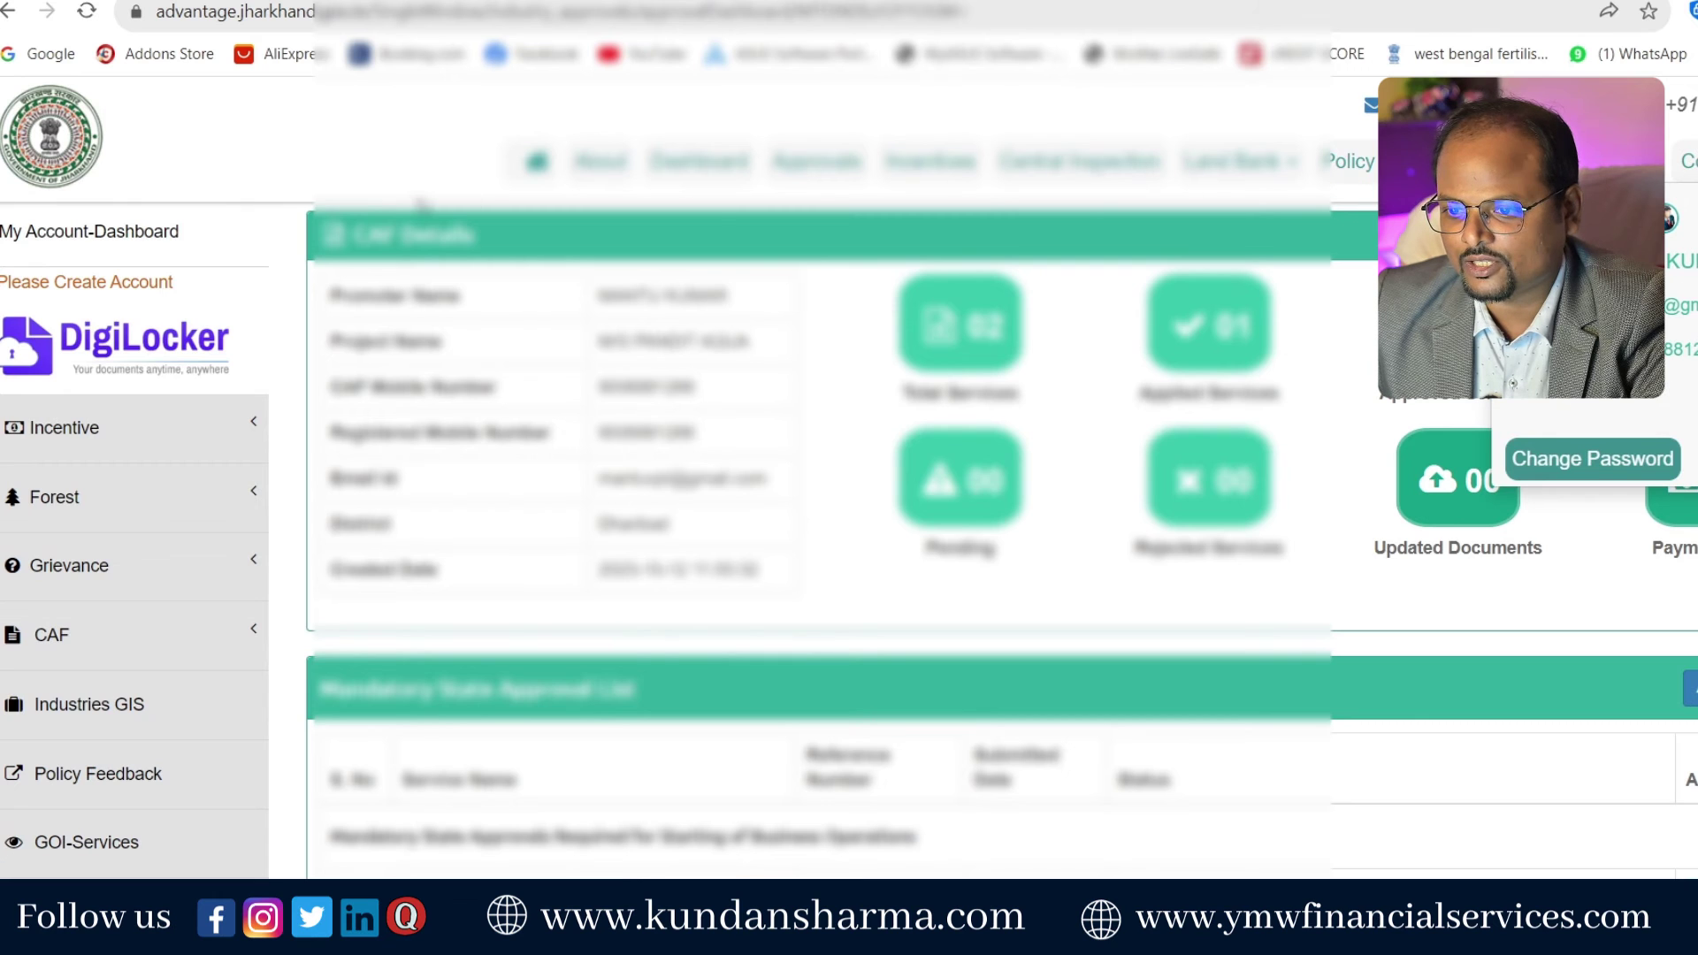
left_click(538, 161)
scroll(1333, 713, "down", 4)
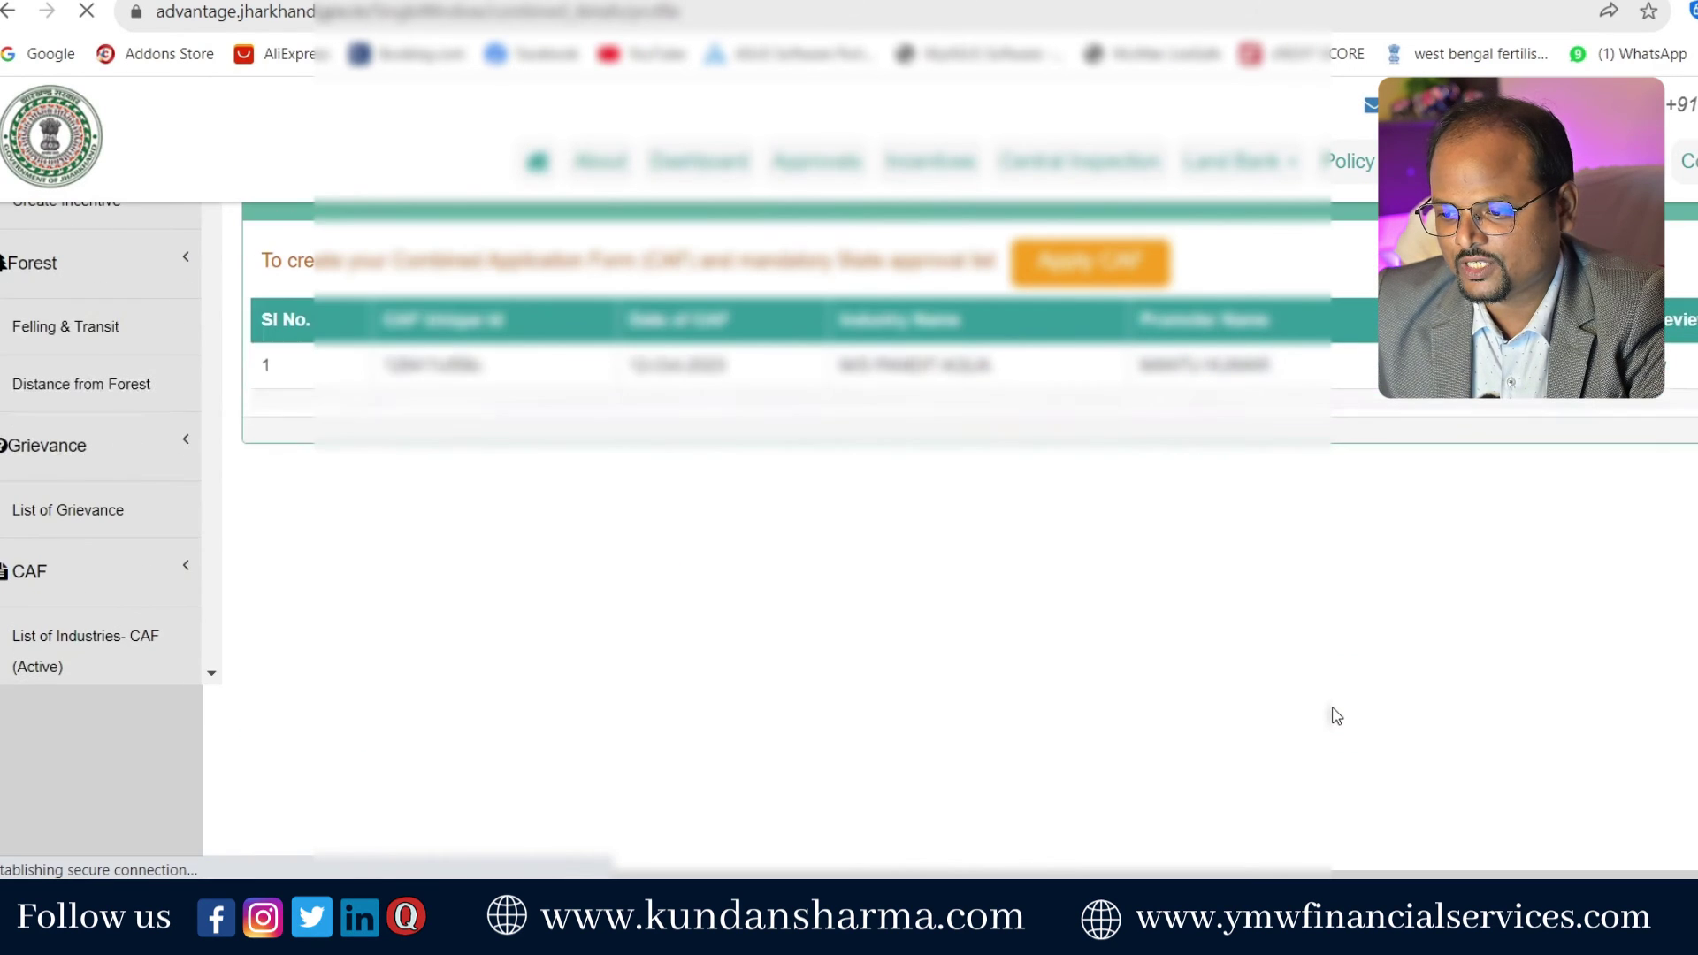
scroll(1331, 708, "down", 5)
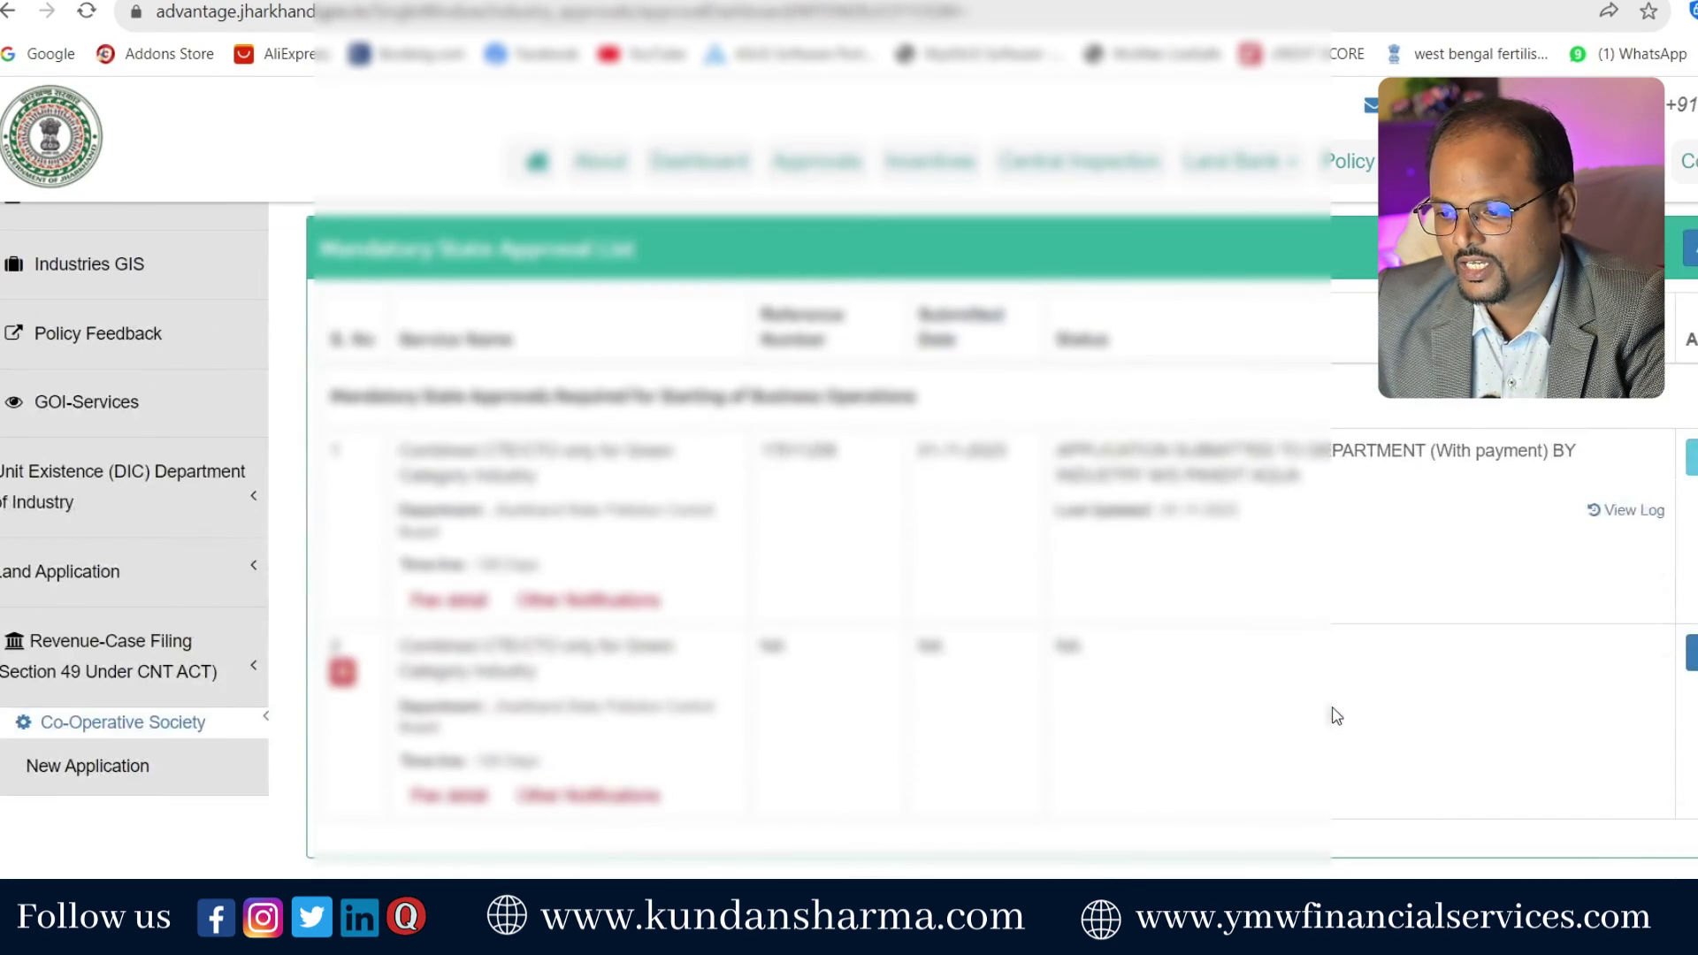
left_click_drag(1058, 456, 1479, 486)
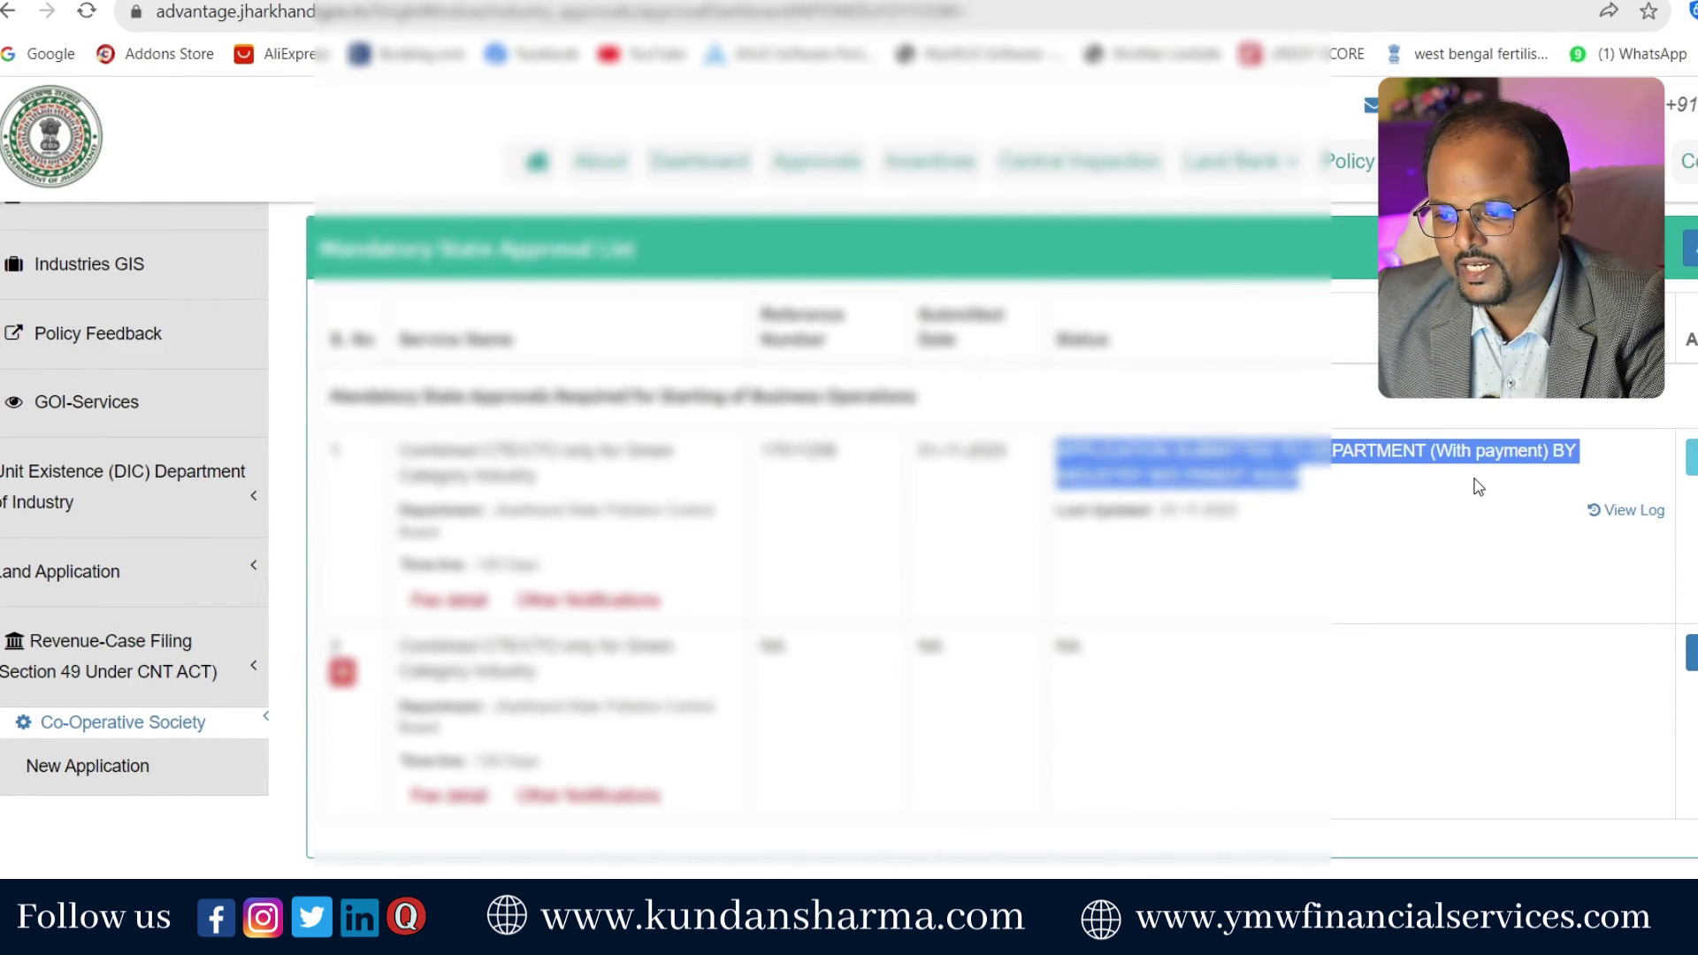
- View the log of the submitted Combined CTE/CTO application with its full status history, and close it
left_click(1625, 511)
left_click(781, 367)
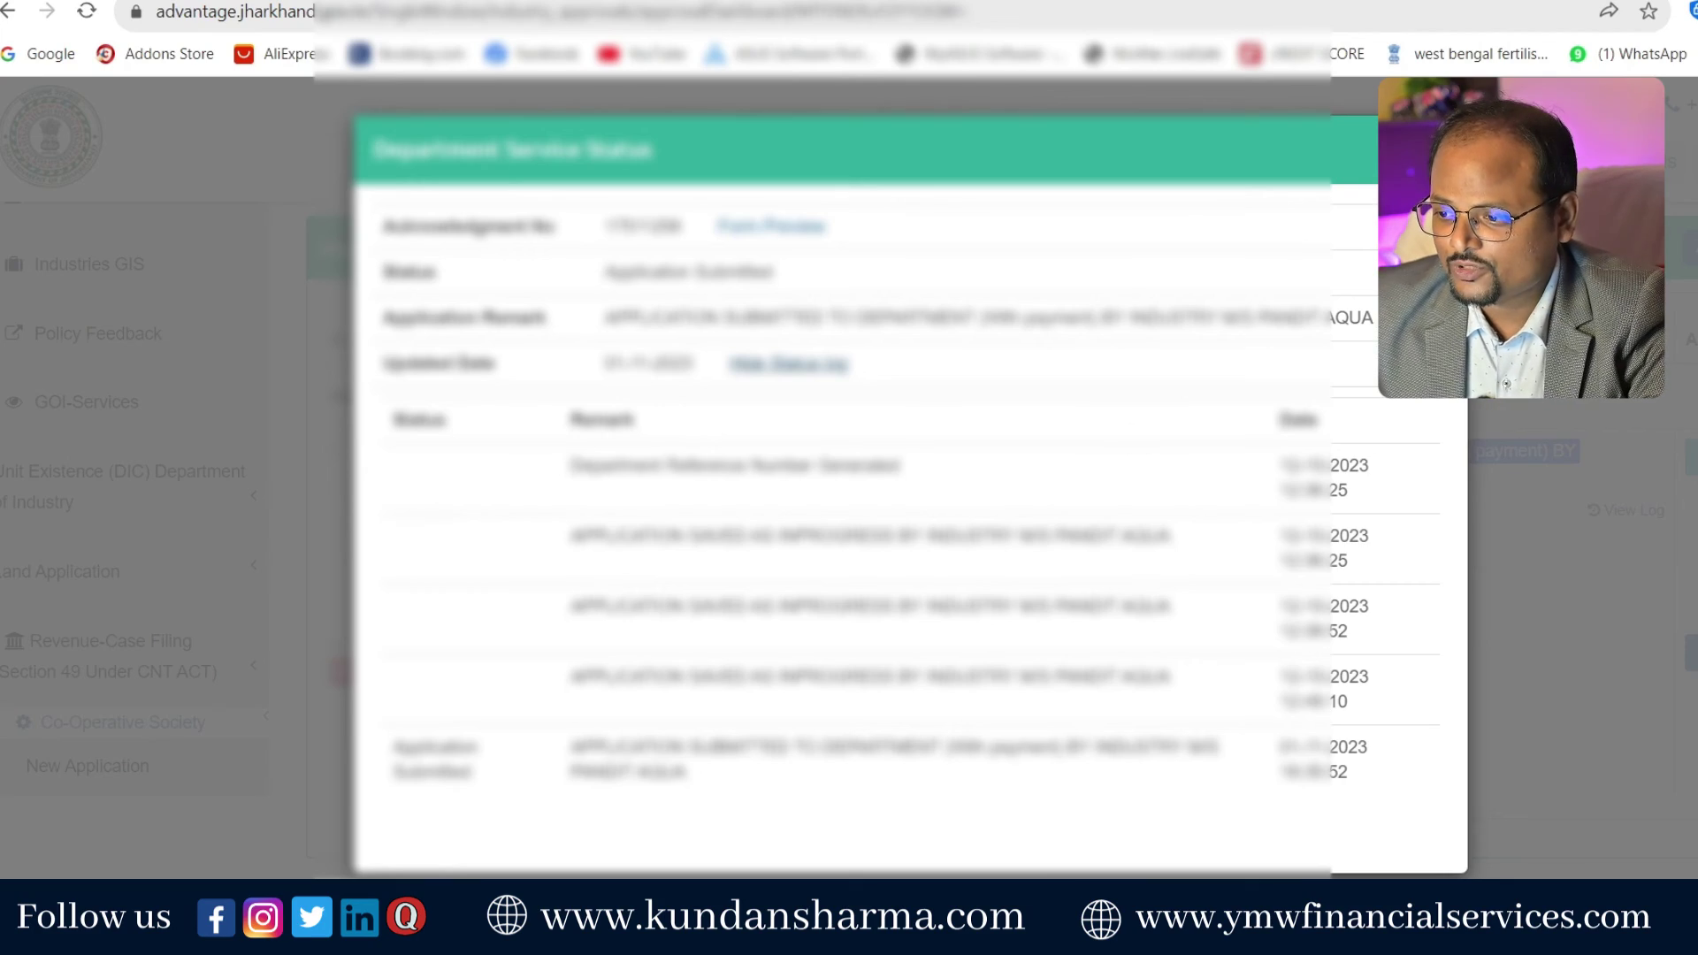
left_click(1437, 150)
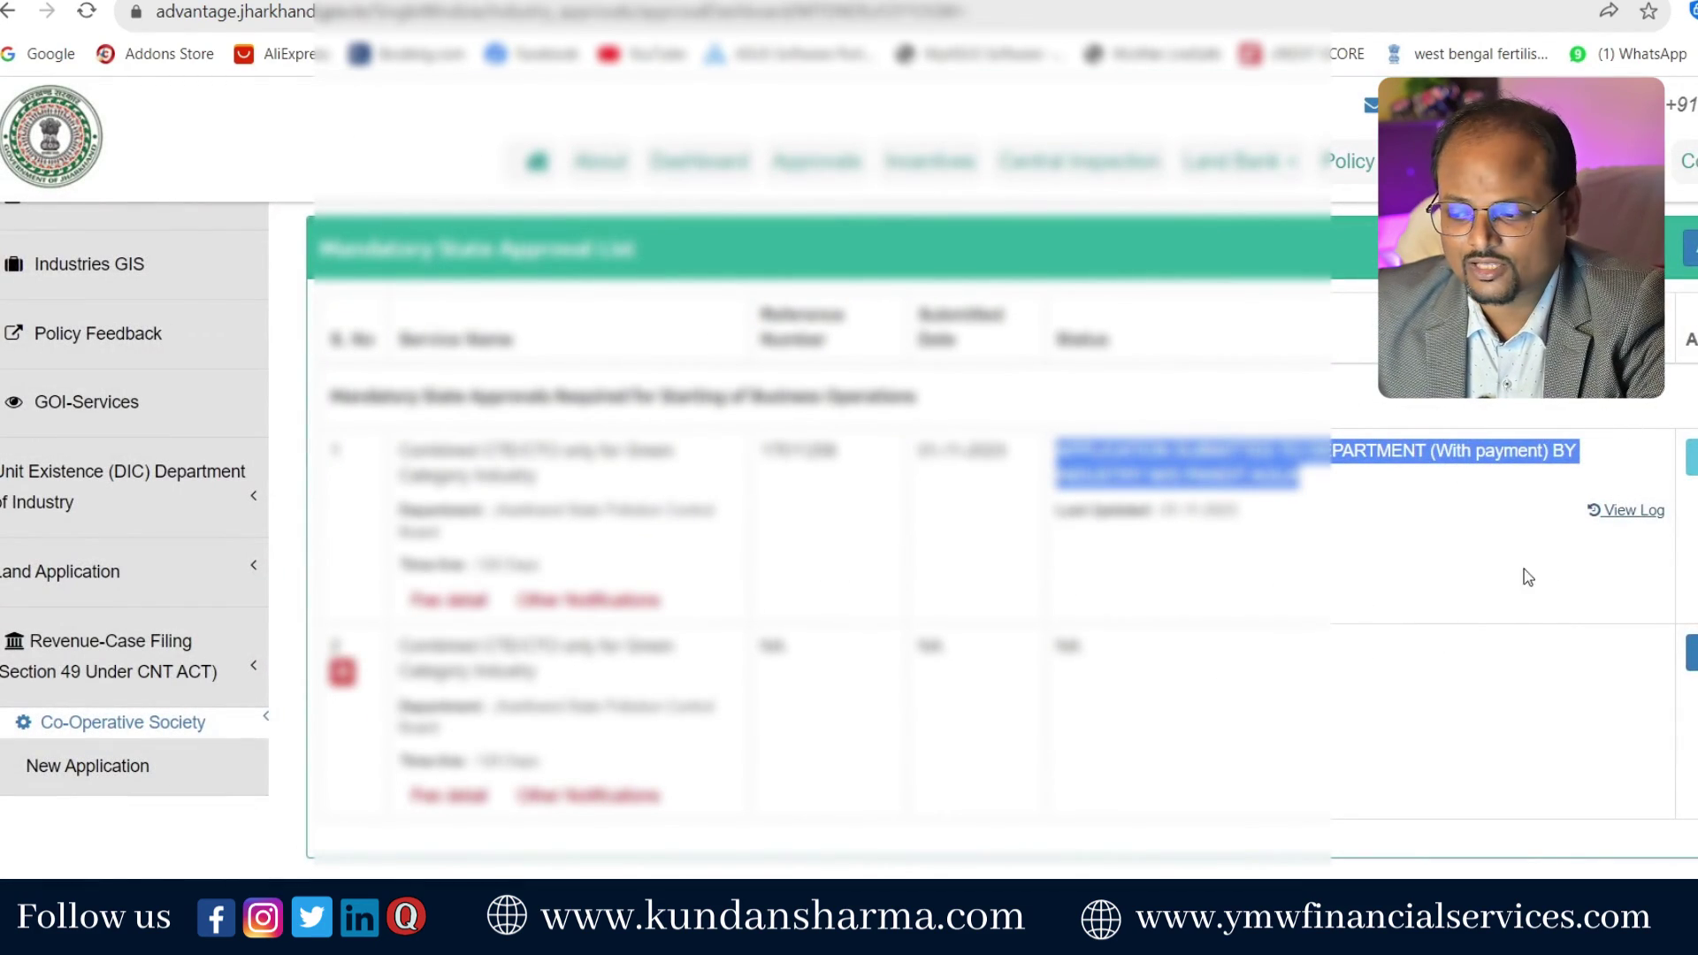